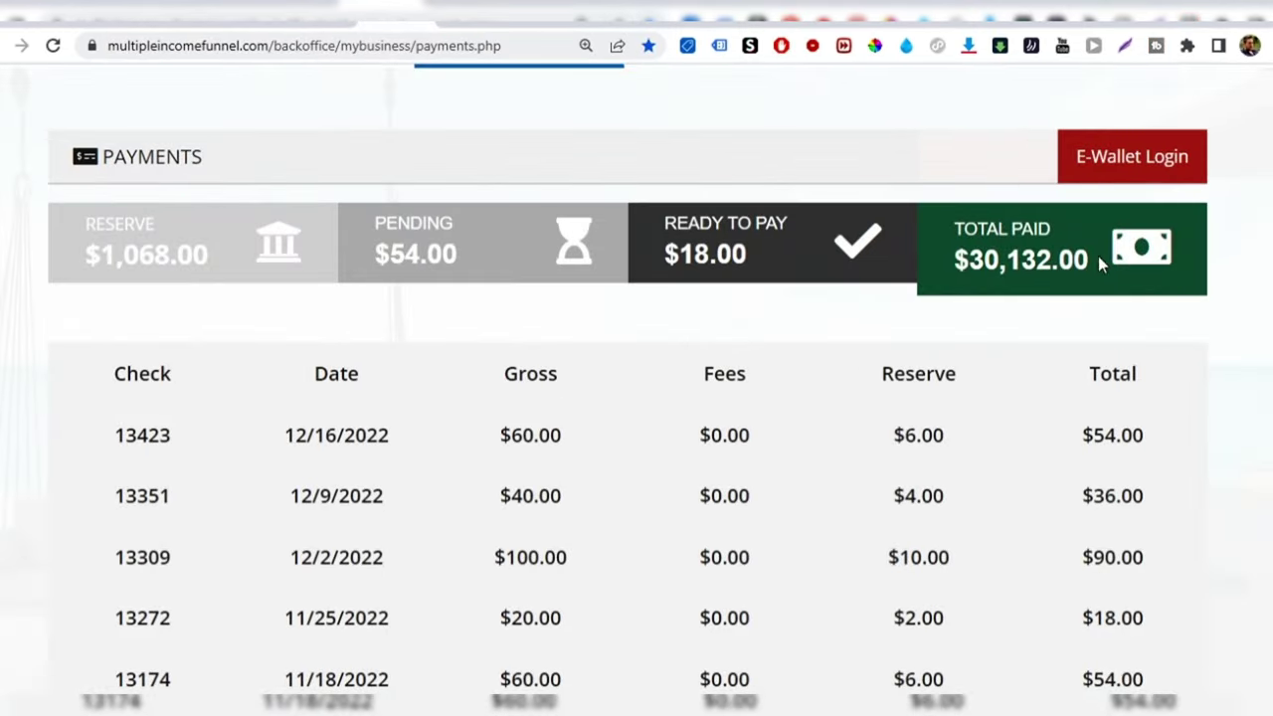
- Highlight the $30,132.00 Total Paid figure on the back office Payments page
left_click_drag(1098, 262, 953, 260)
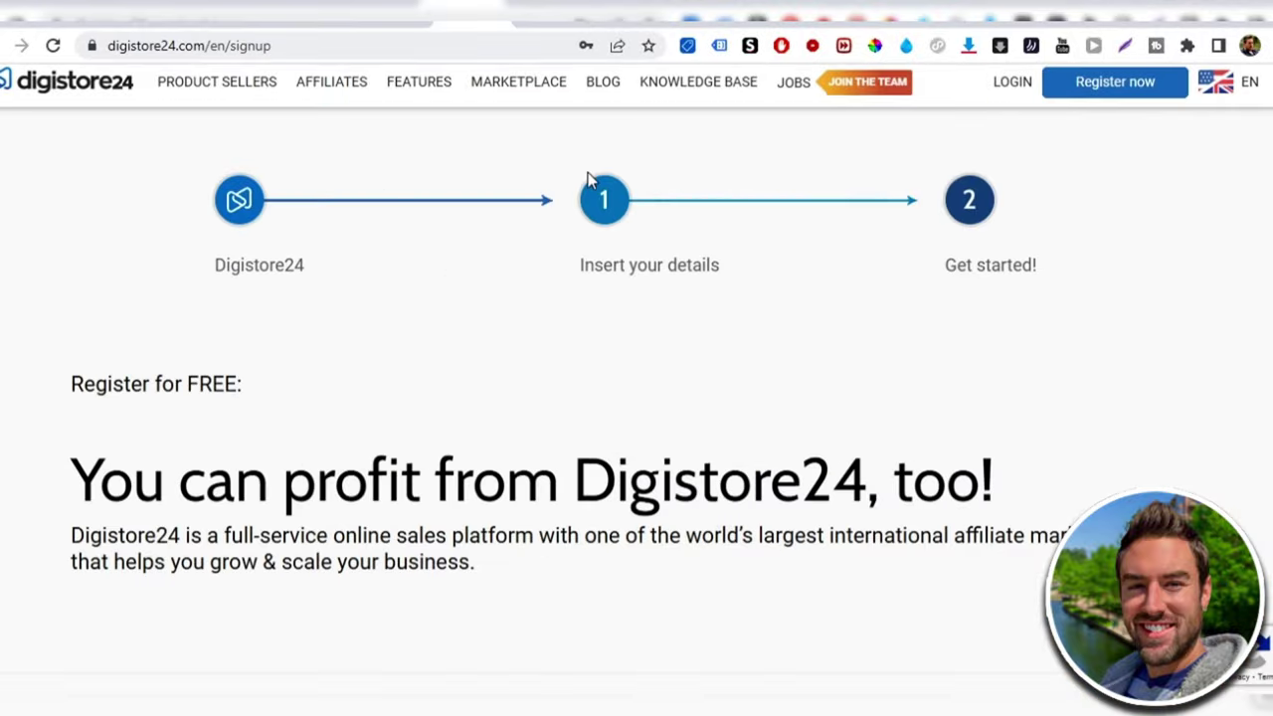
- Choose the affiliate sign-up option and accept the B2B contract and privacy policy
scroll(585, 177, "down", 6)
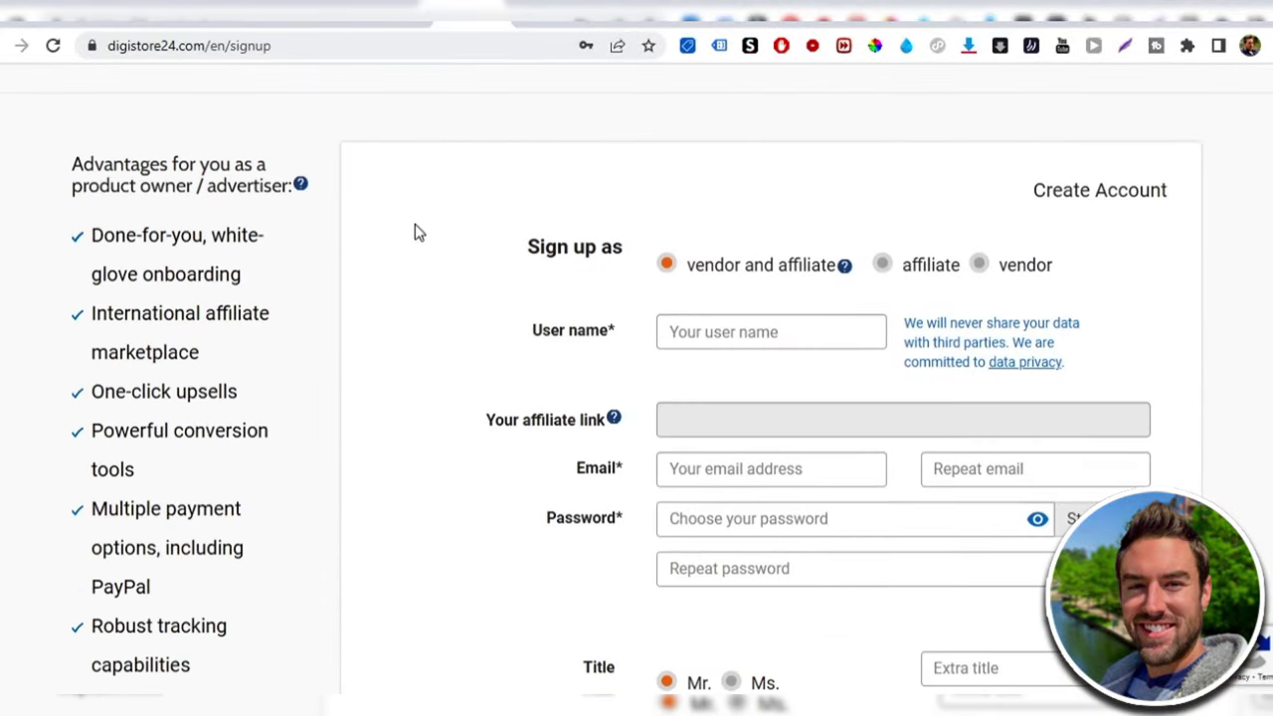
left_click(927, 270)
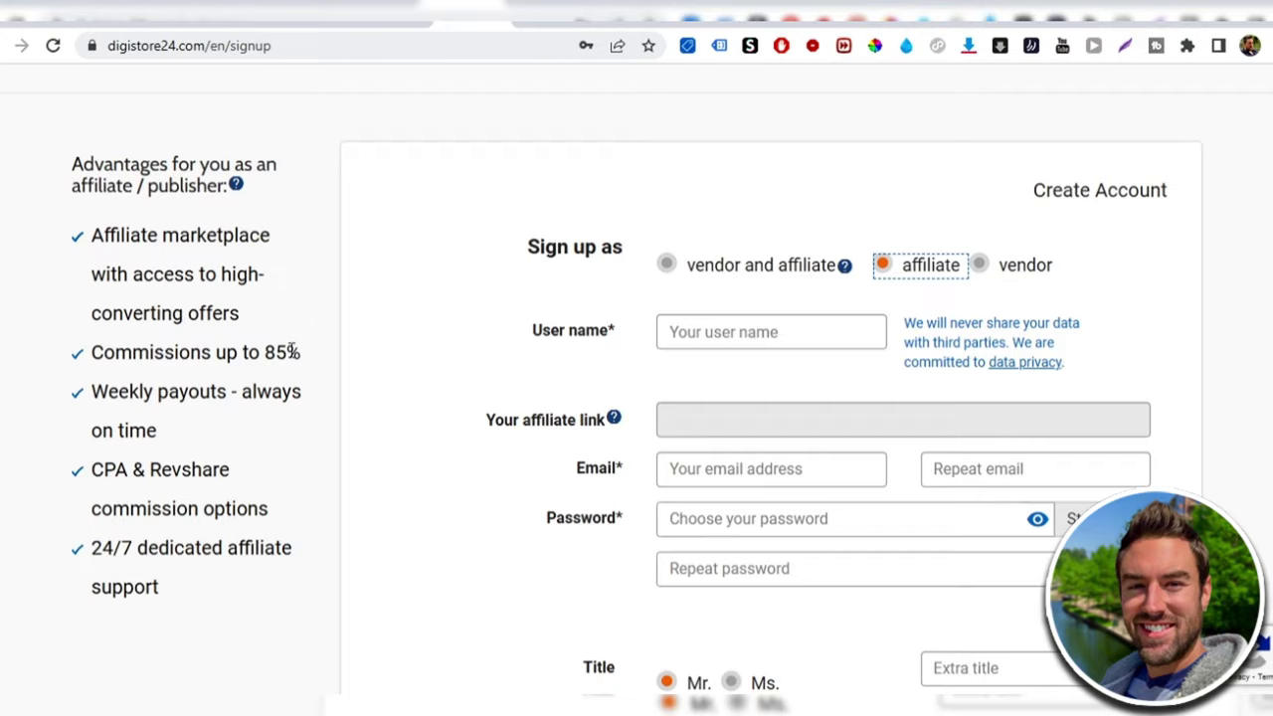
scroll(641, 307, "down", 2)
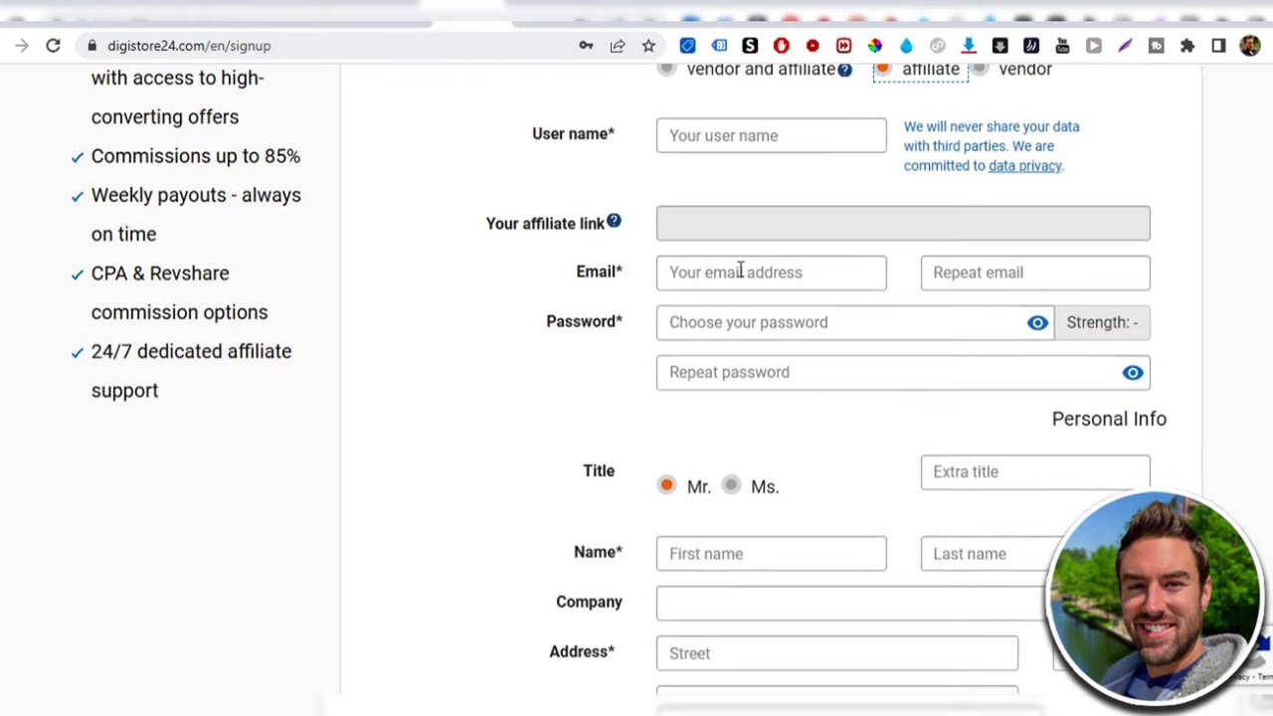
scroll(696, 264, "down", 8)
left_click(670, 197)
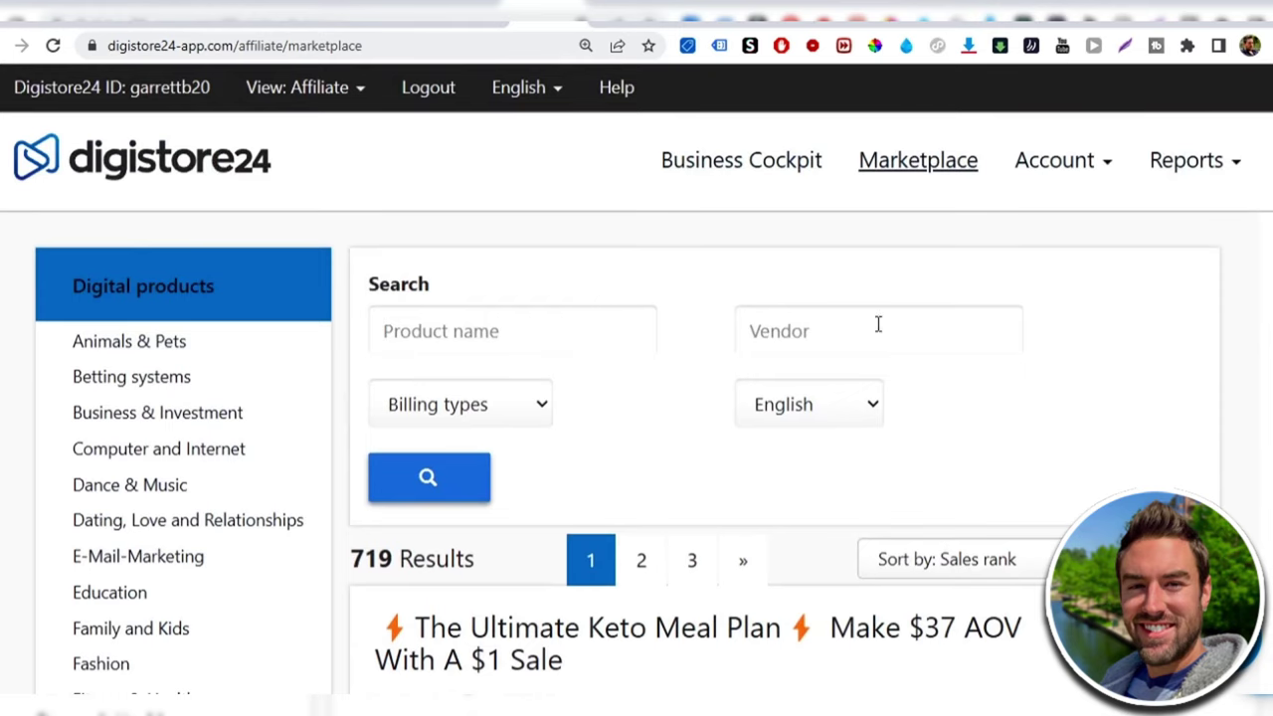
scroll(188, 234, "down", 2)
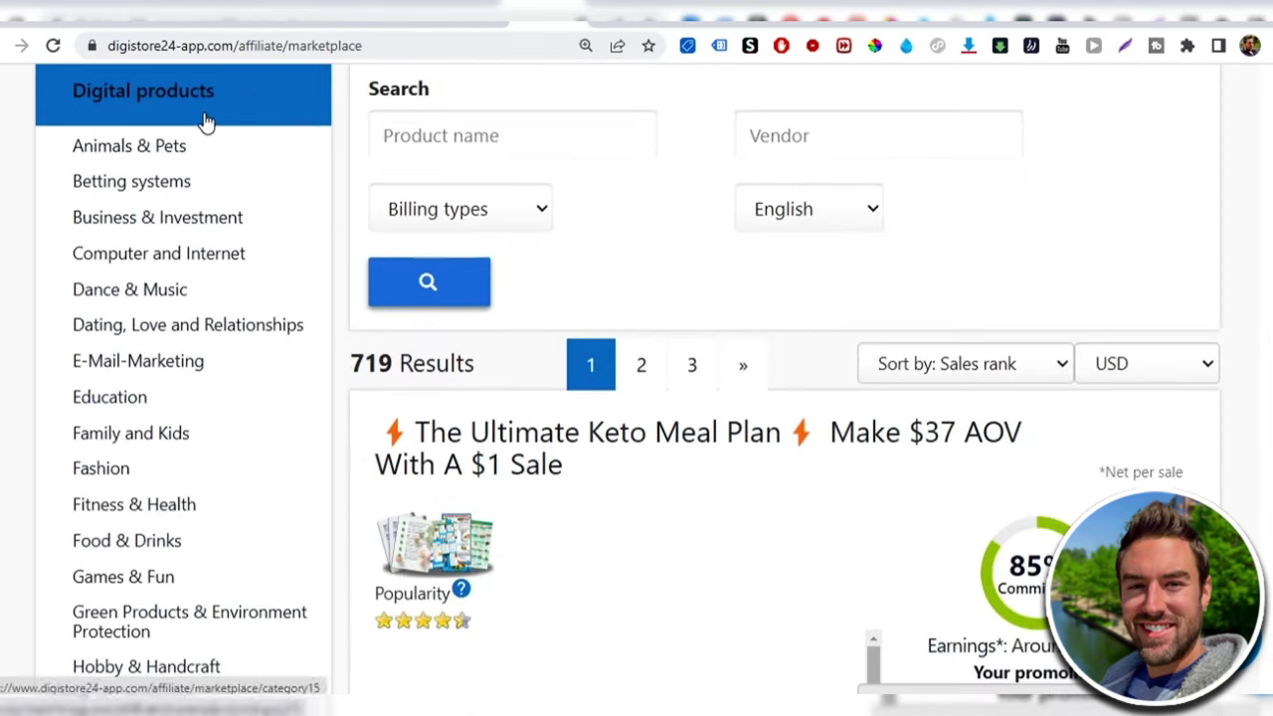
scroll(205, 130, "down", 1)
scroll(205, 157, "up", 2)
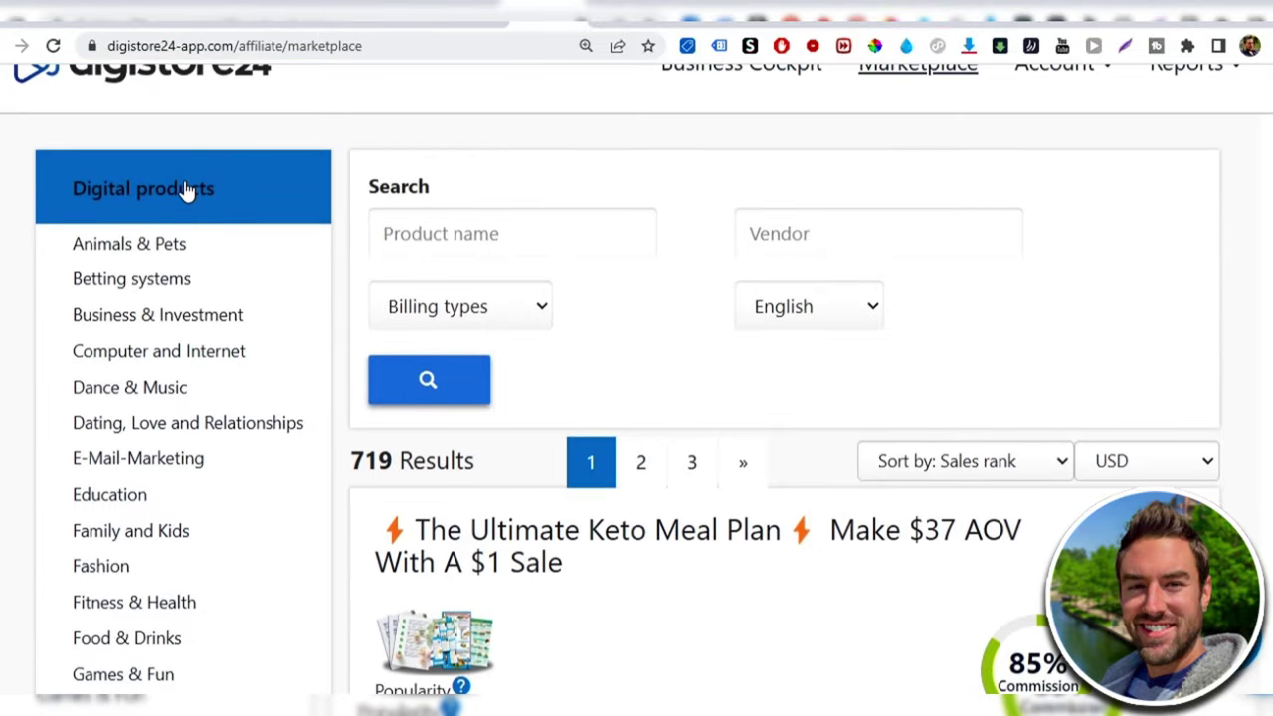
scroll(149, 256, "down", 1)
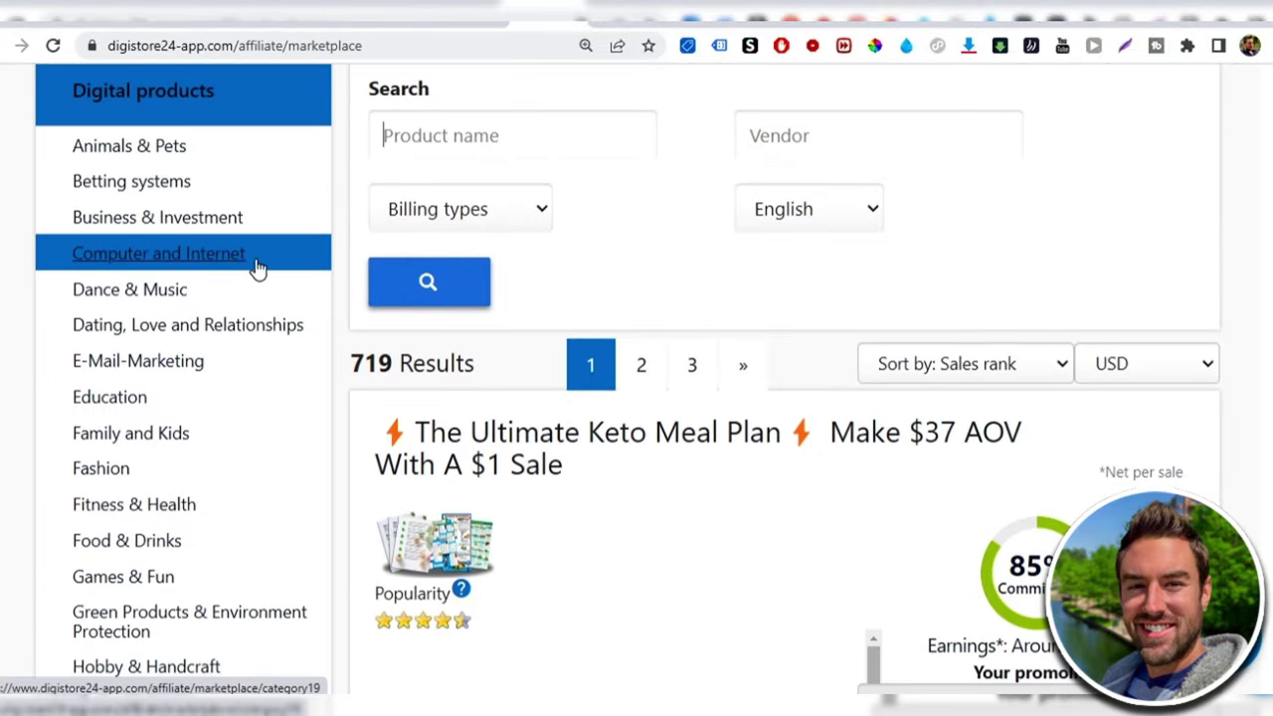
scroll(257, 268, "down", 2)
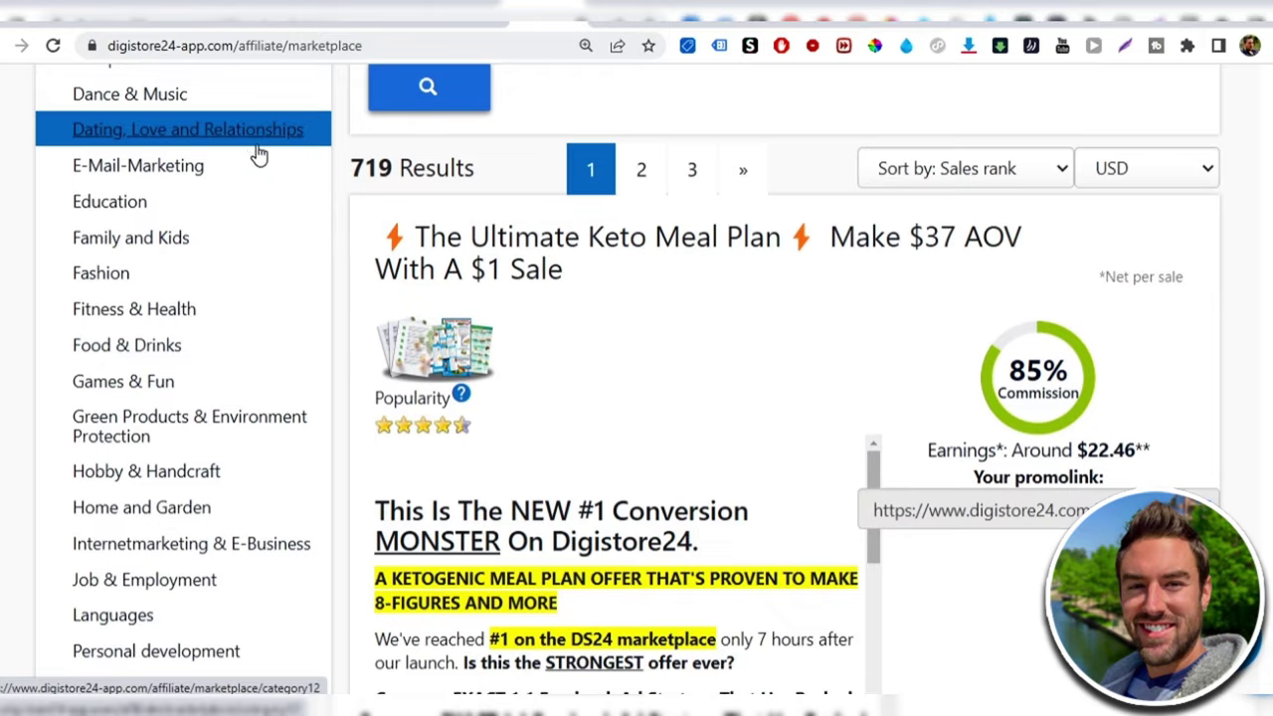
scroll(257, 159, "down", 2)
scroll(228, 247, "up", 1)
scroll(230, 249, "down", 1)
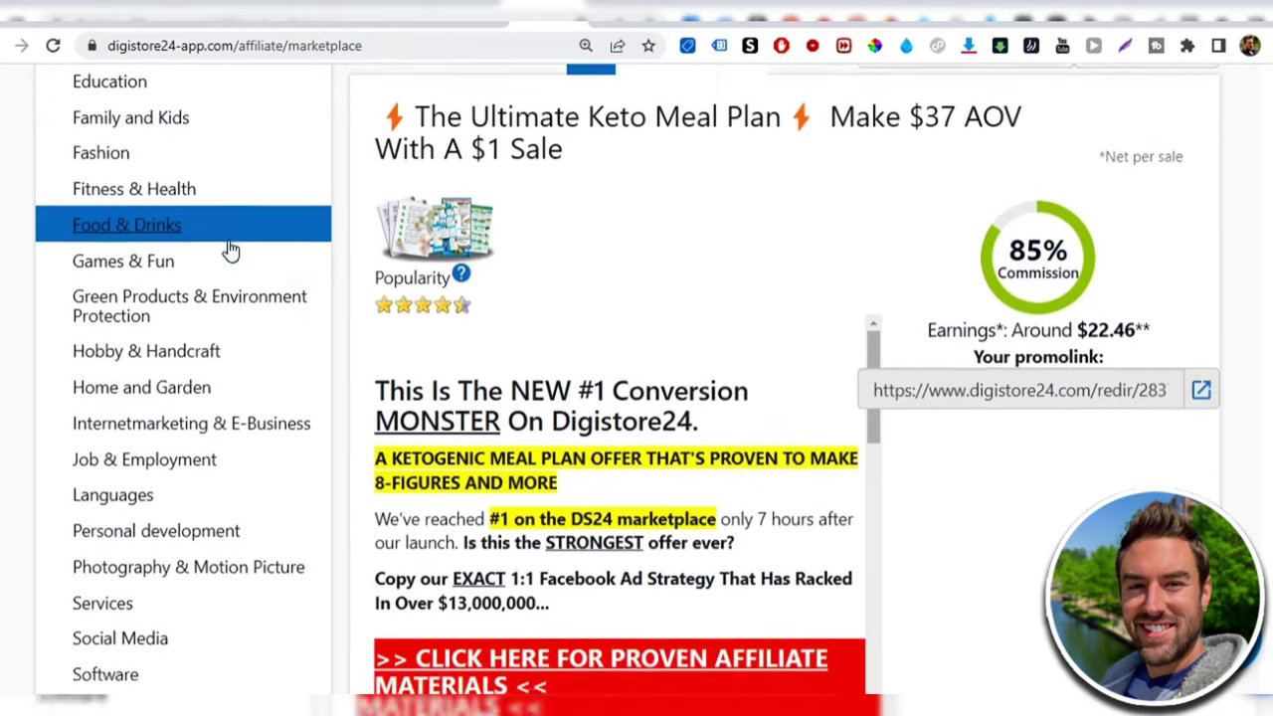
scroll(230, 249, "down", 2)
scroll(113, 447, "up", 6)
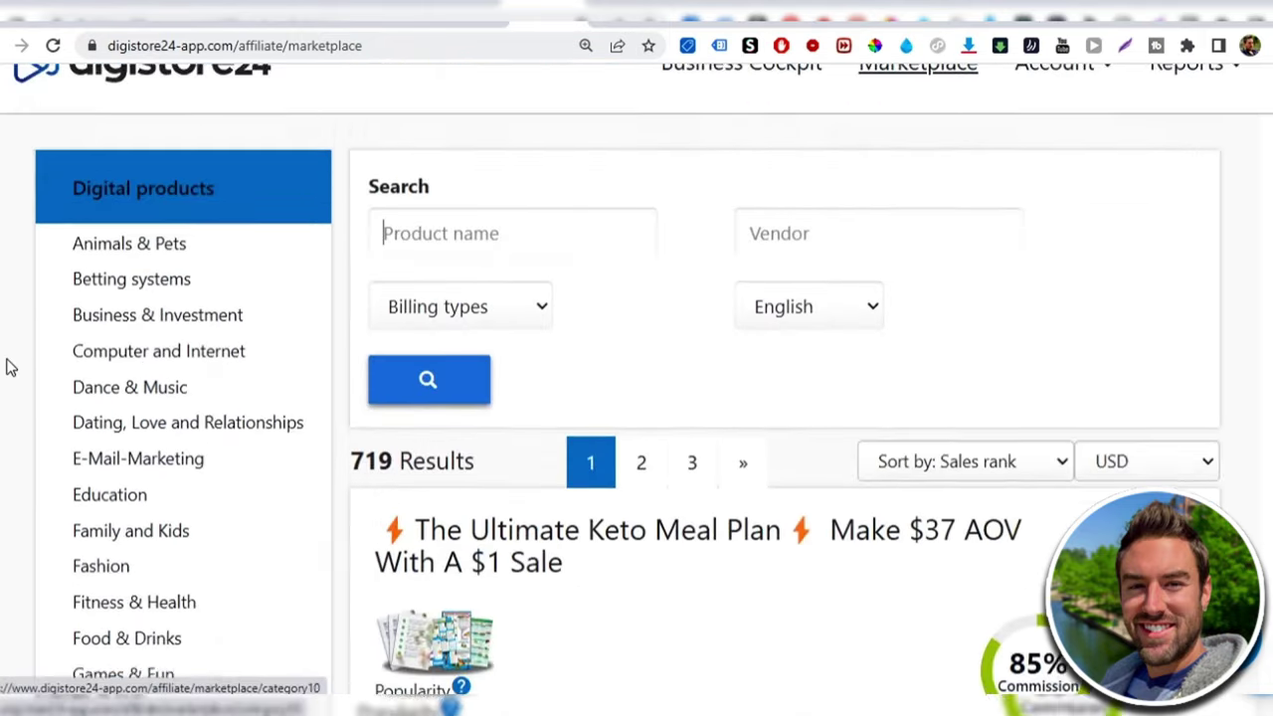
scroll(10, 368, "up", 1)
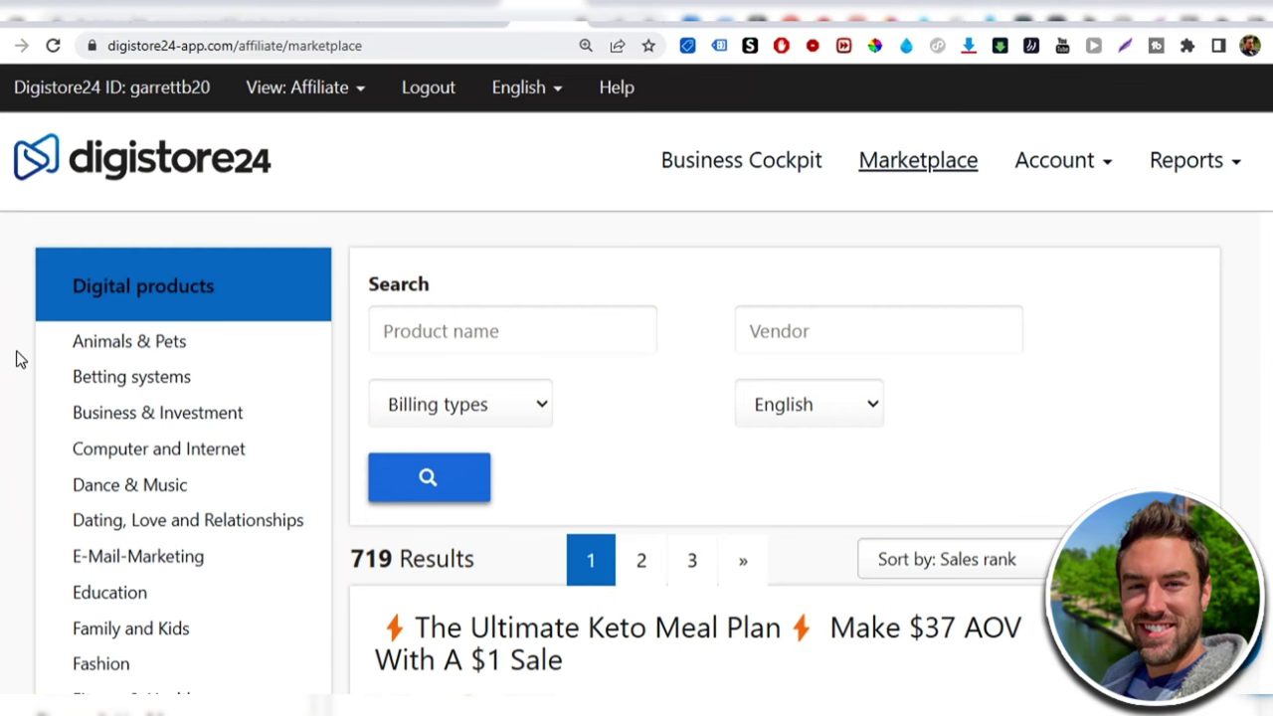
- Filter the Digistore24 marketplace to the Fitness & Health category
scroll(45, 272, "down", 4)
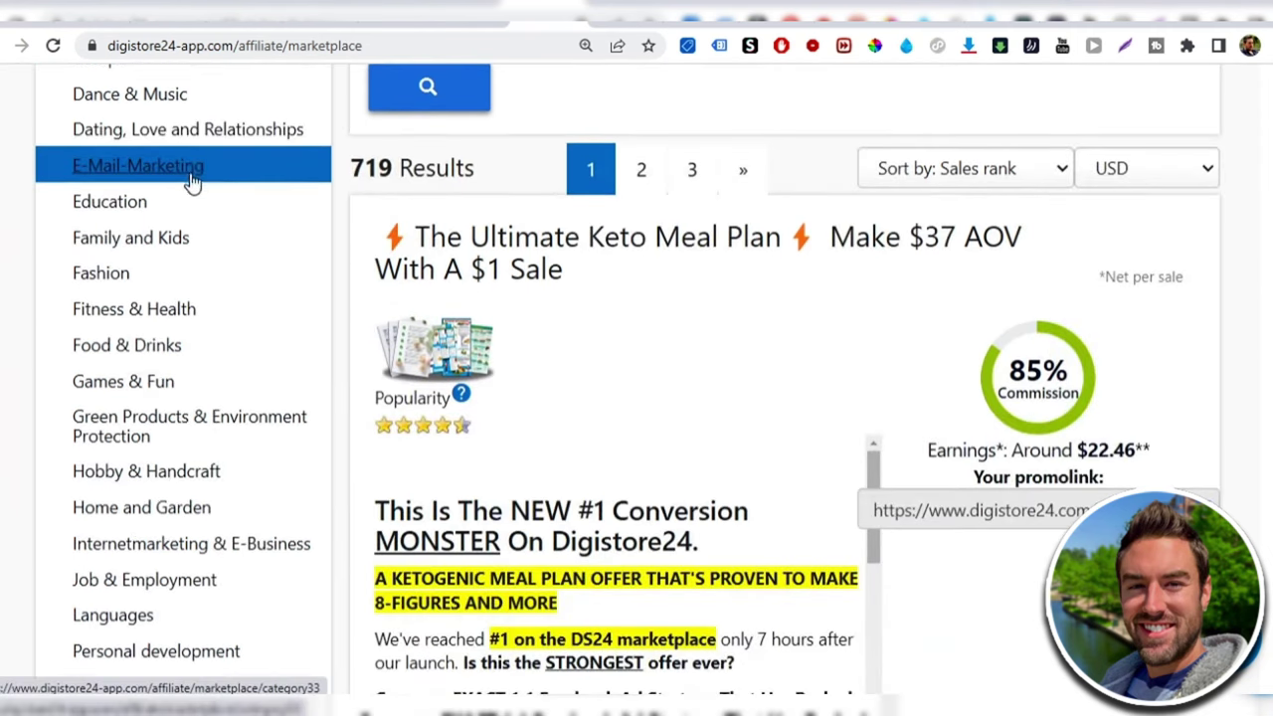
scroll(198, 174, "down", 1)
left_click(199, 209)
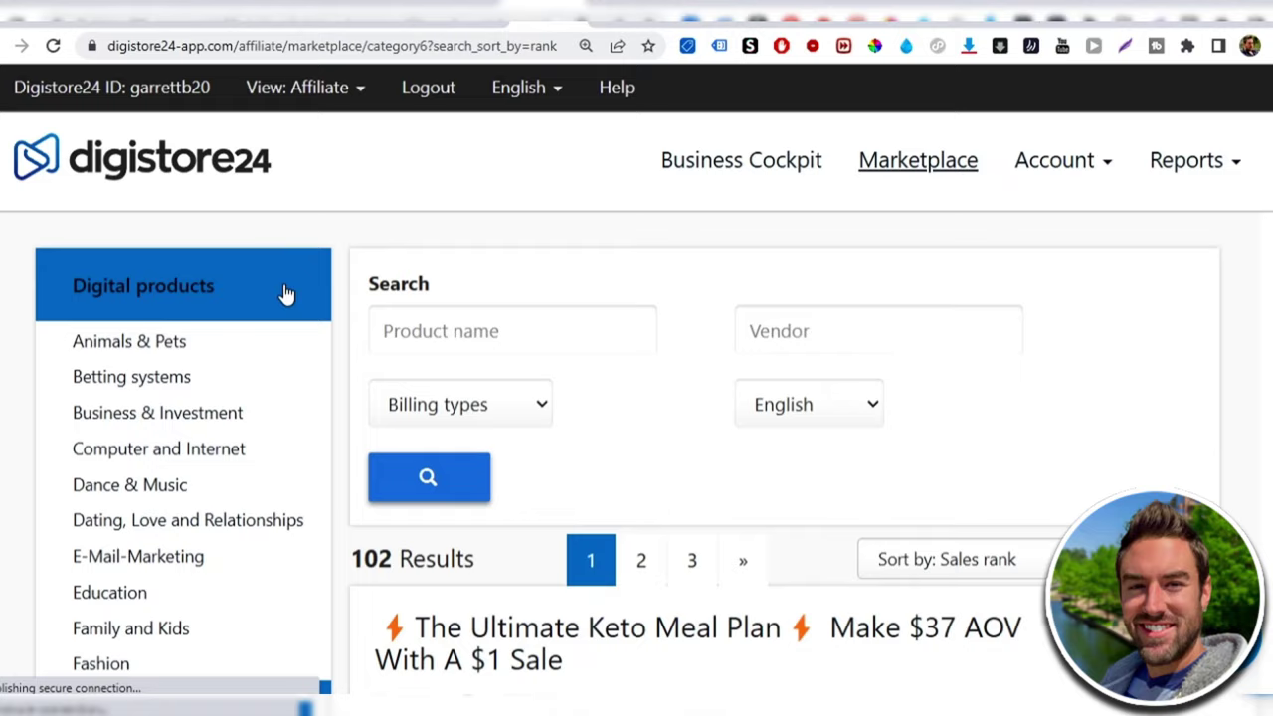
scroll(1002, 236, "down", 3)
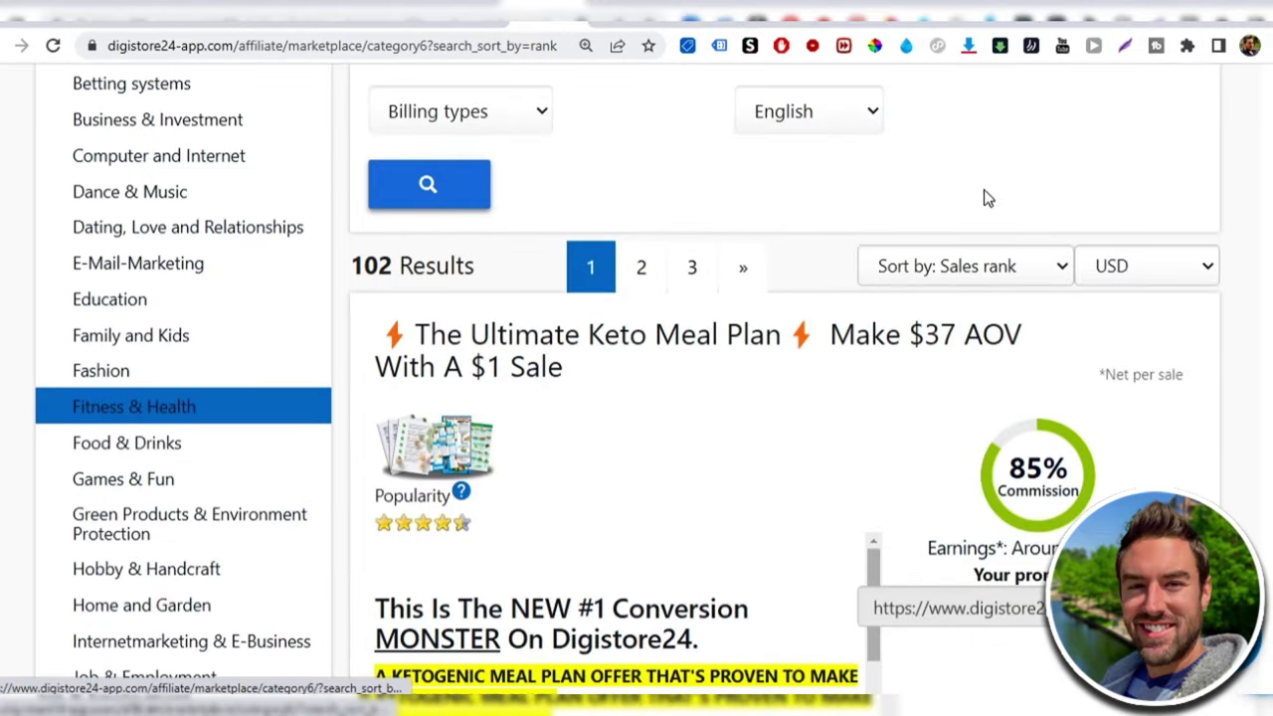
scroll(642, 358, "up", 1)
scroll(875, 365, "down", 2)
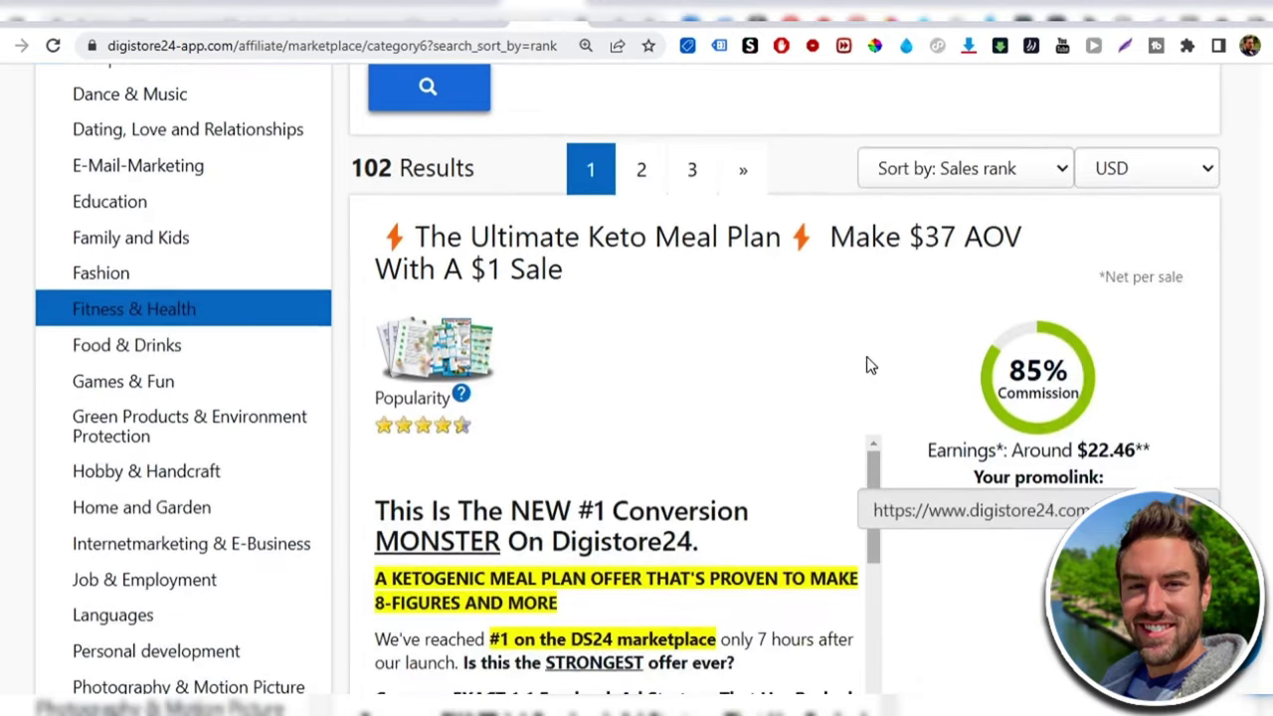
- Sort the 102 Fitness & Health results by sales rank and browse the listings
left_click(984, 171)
left_click(965, 297)
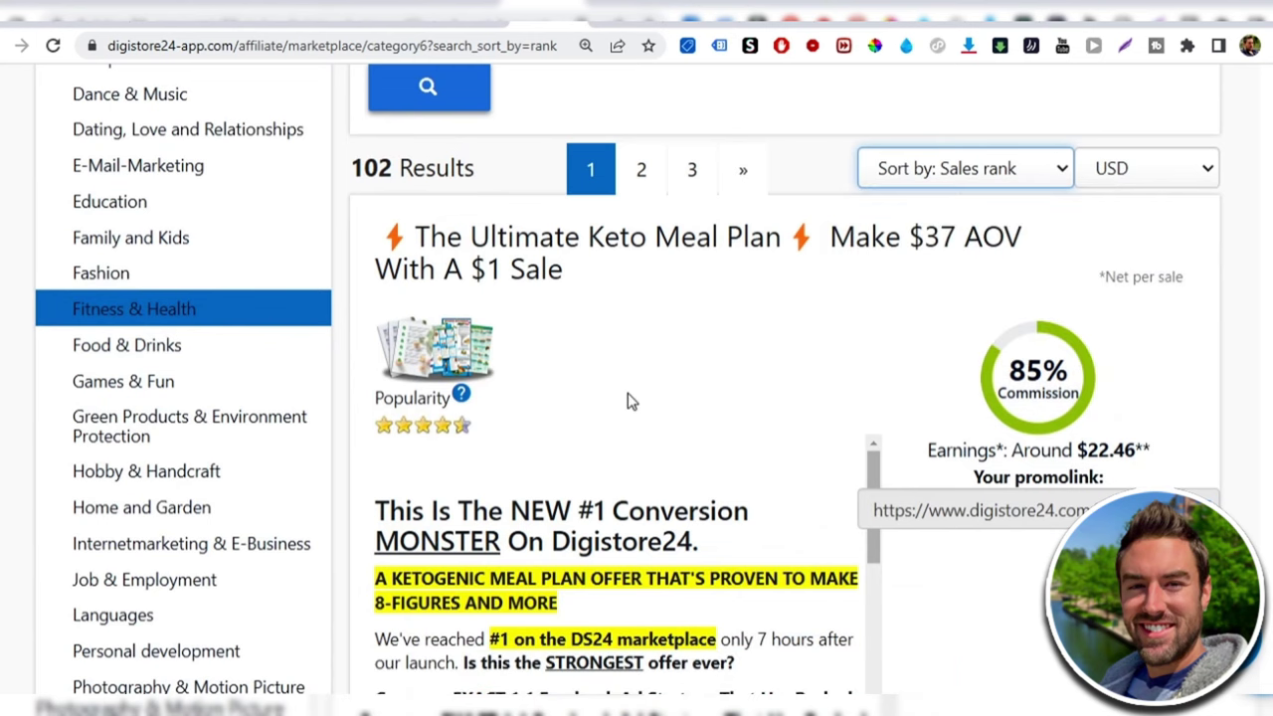
scroll(610, 353, "down", 8)
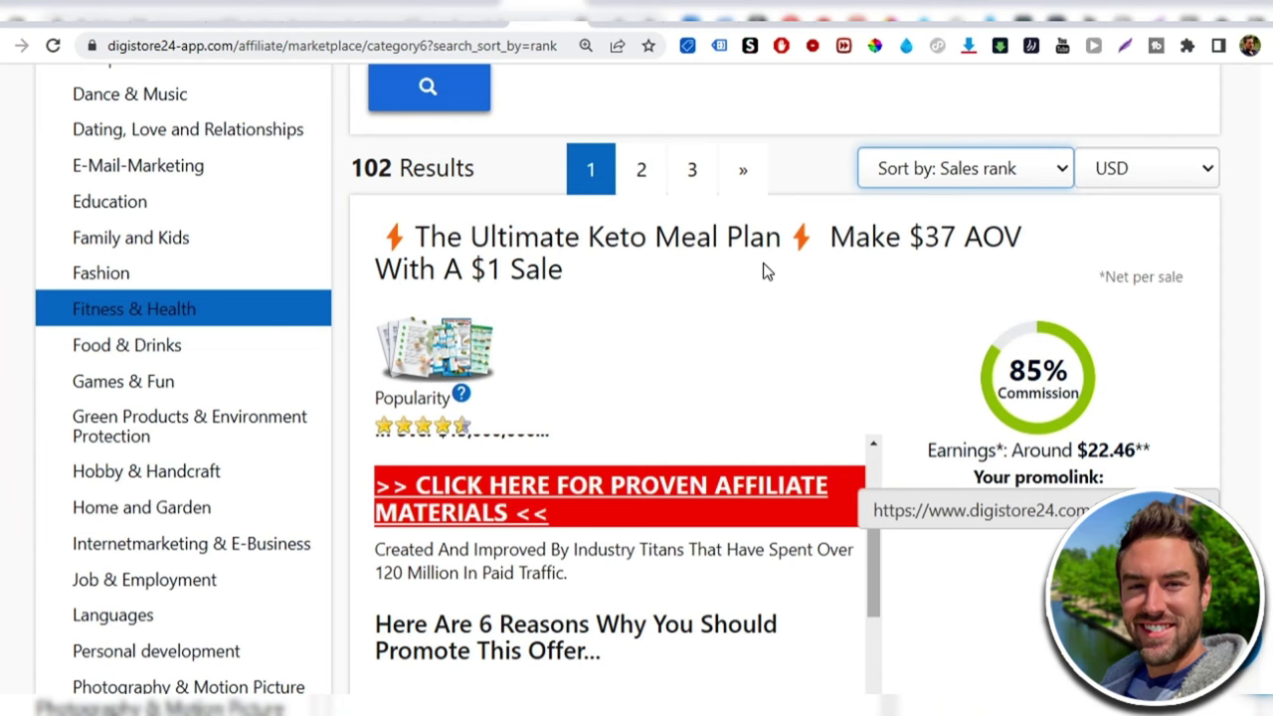
scroll(1041, 410, "down", 1)
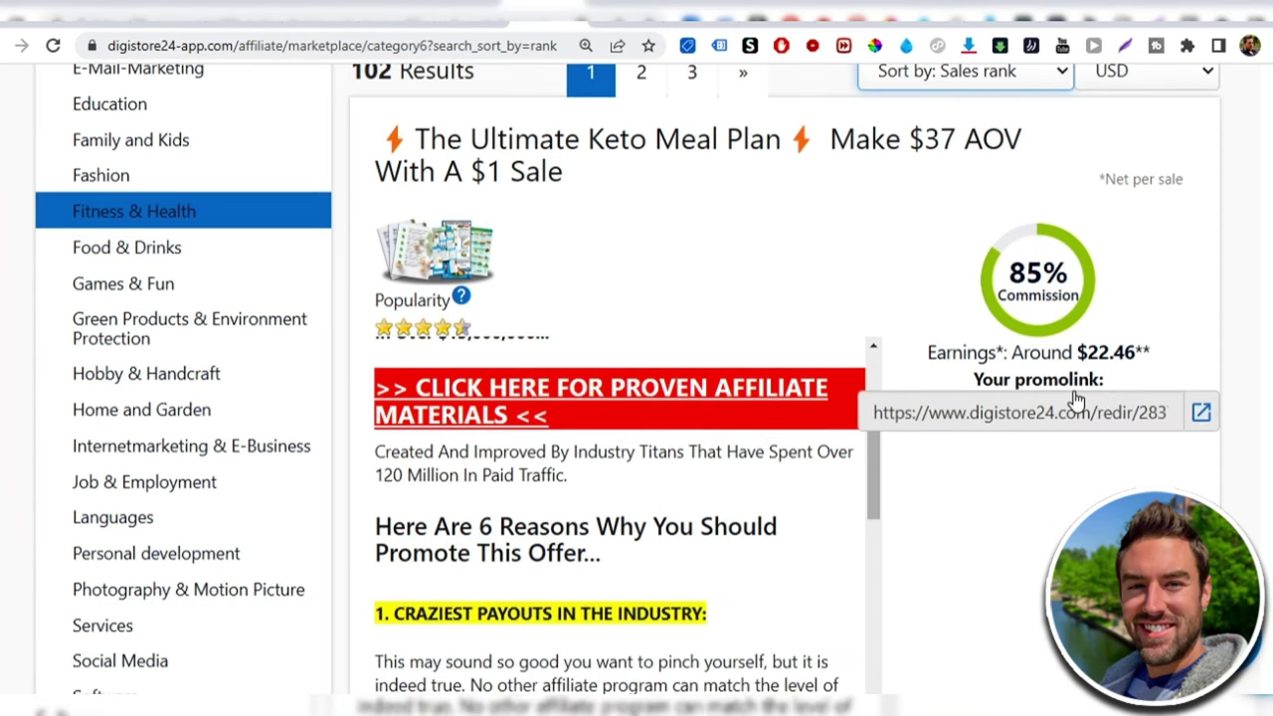
scroll(1041, 418, "down", 20)
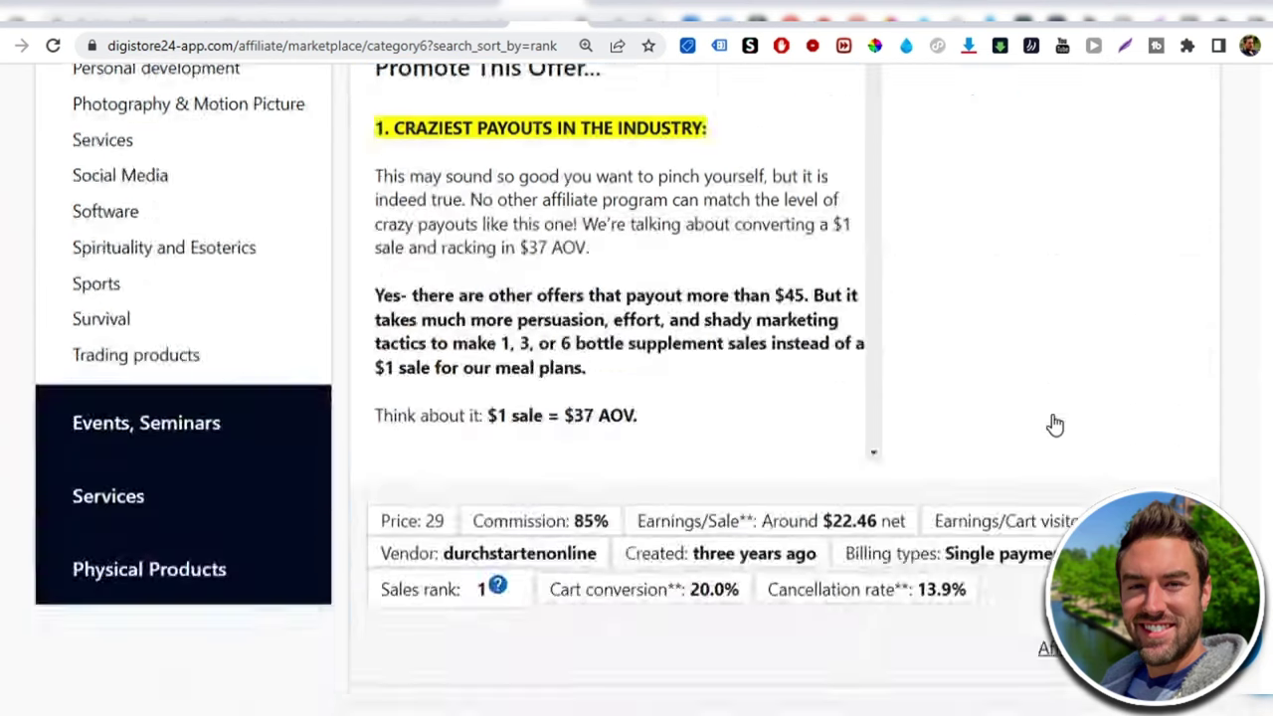
scroll(1034, 468, "down", 5)
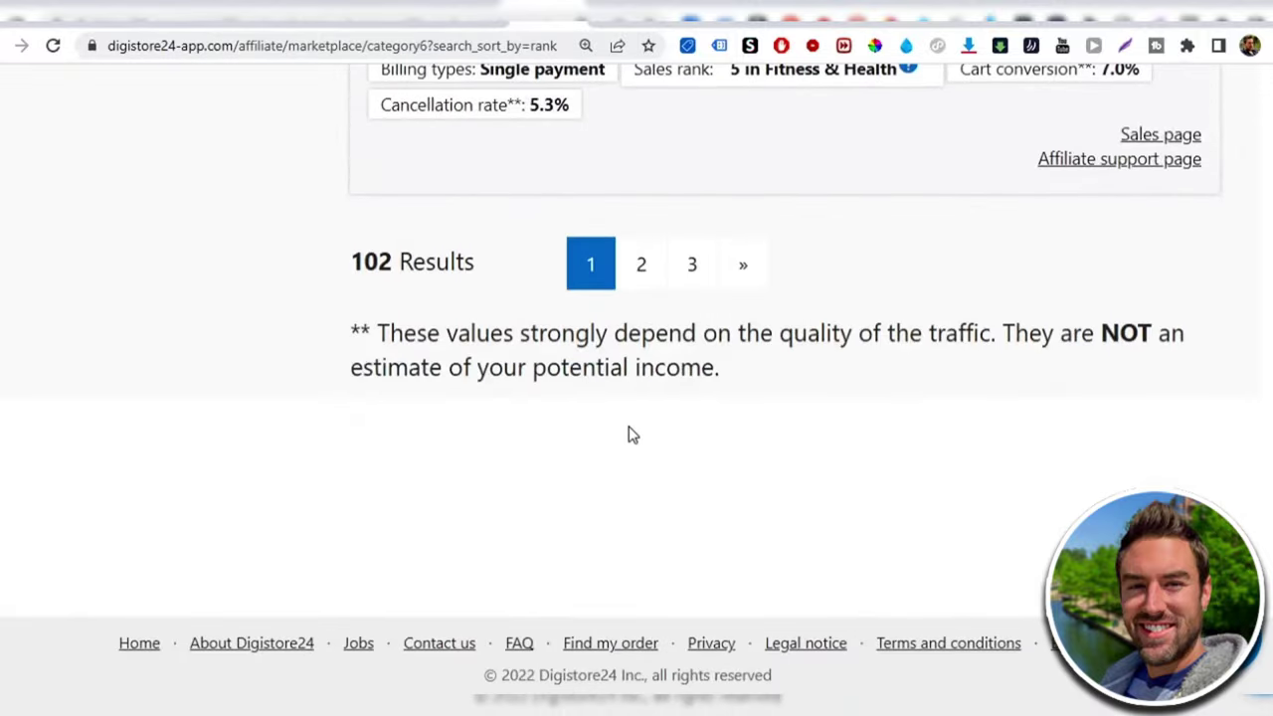
- Request a promolink for the Cash Camel offer on page 3 and dismiss the confirmation
scroll(631, 432, "up", 1)
left_click(696, 357)
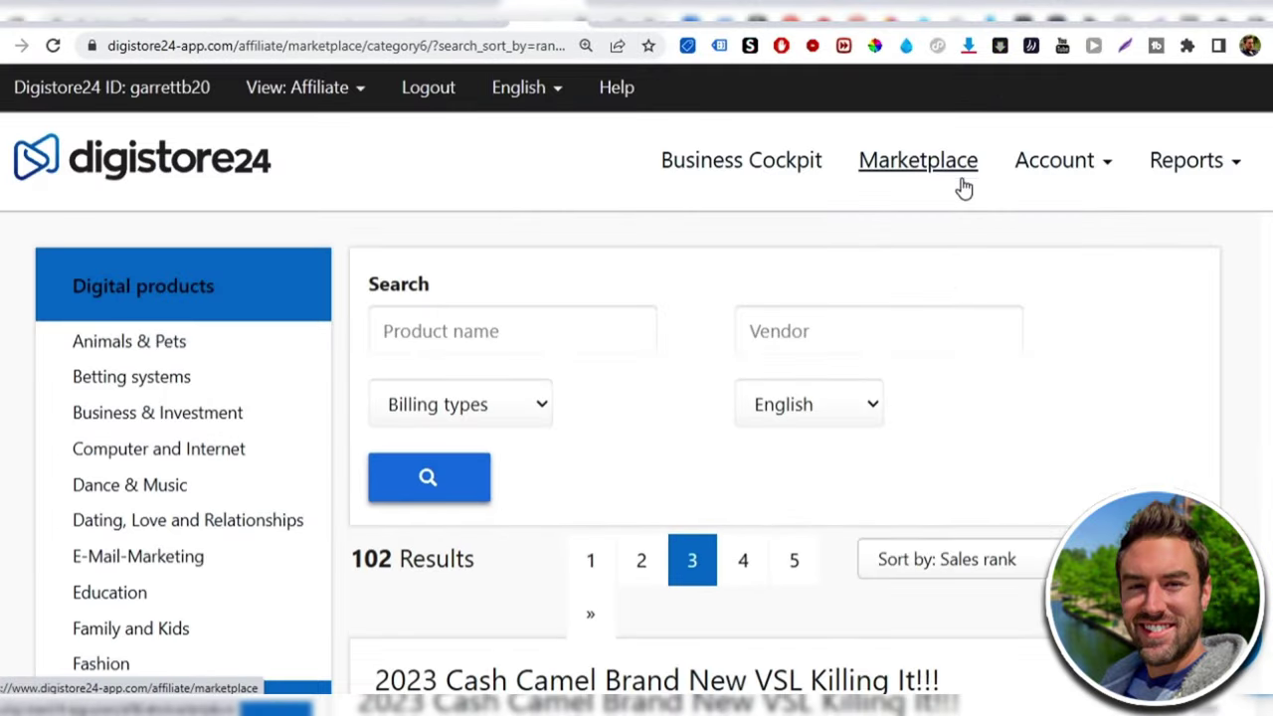
scroll(960, 188, "down", 5)
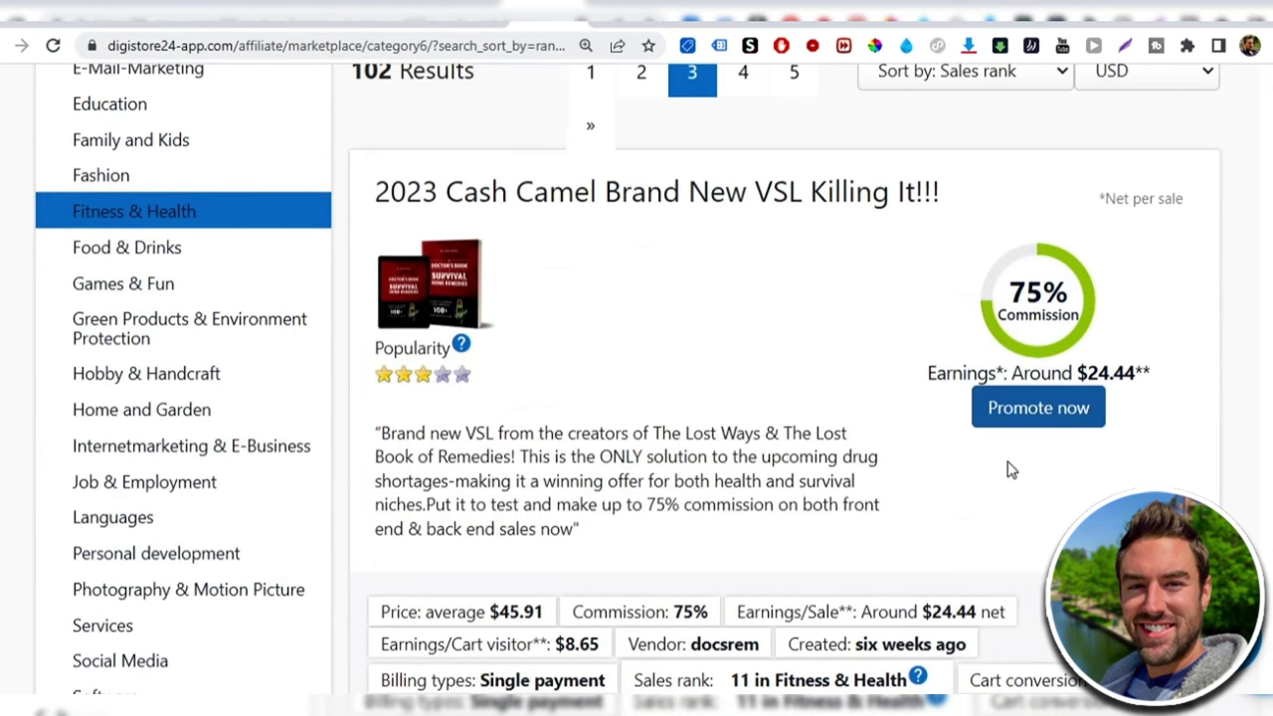
left_click(1038, 408)
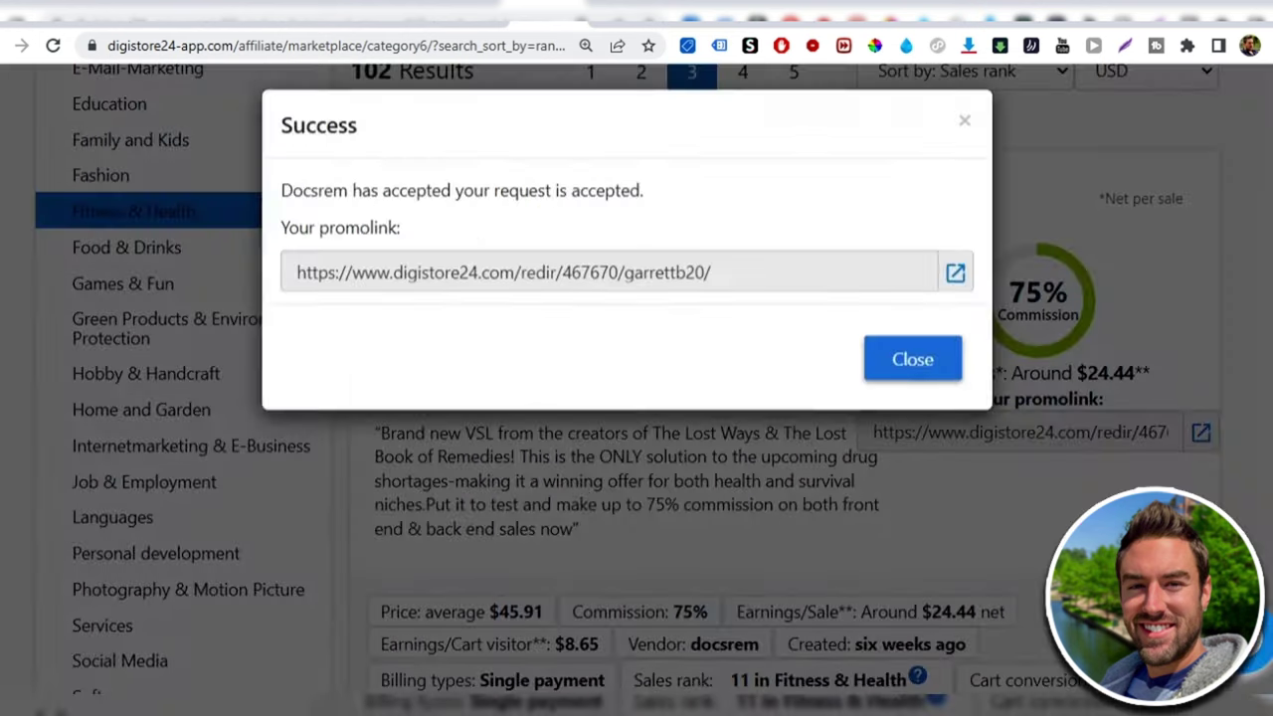
left_click(913, 360)
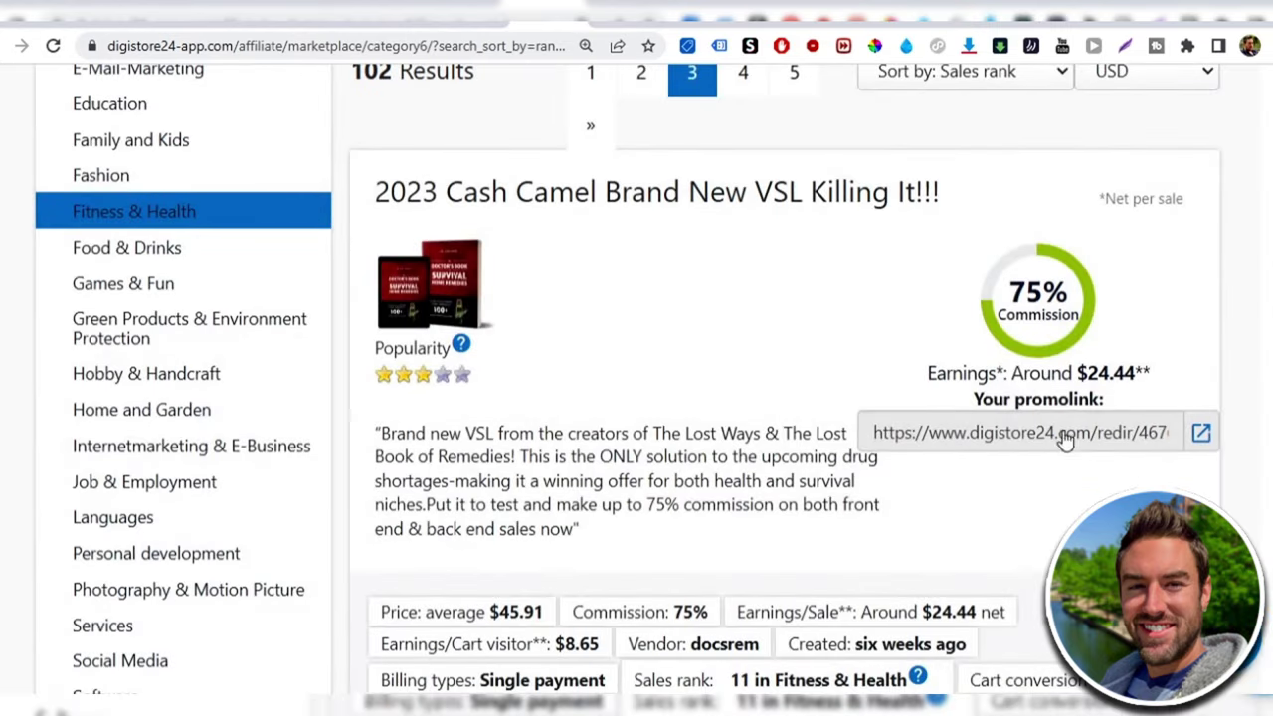
- Return to page 1 and scroll to The Ultimate Keto Meal Plan at 85% commission
scroll(592, 254, "down", 20)
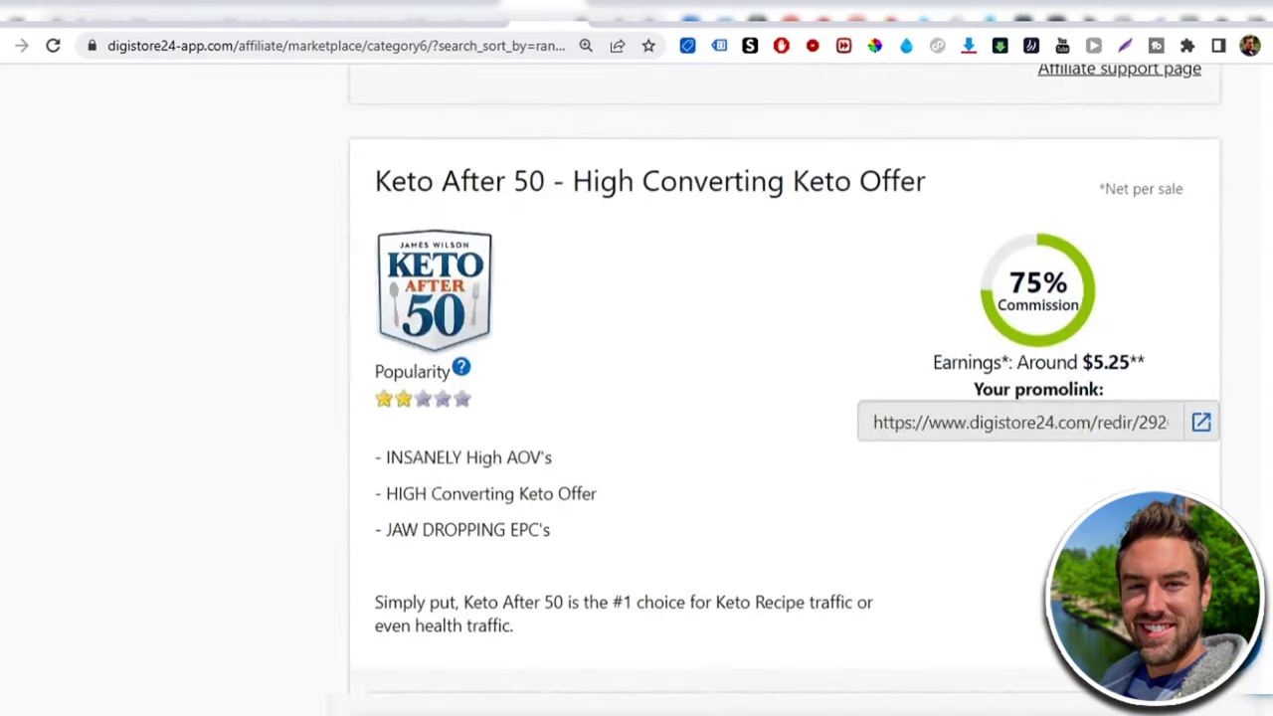
left_click(592, 254)
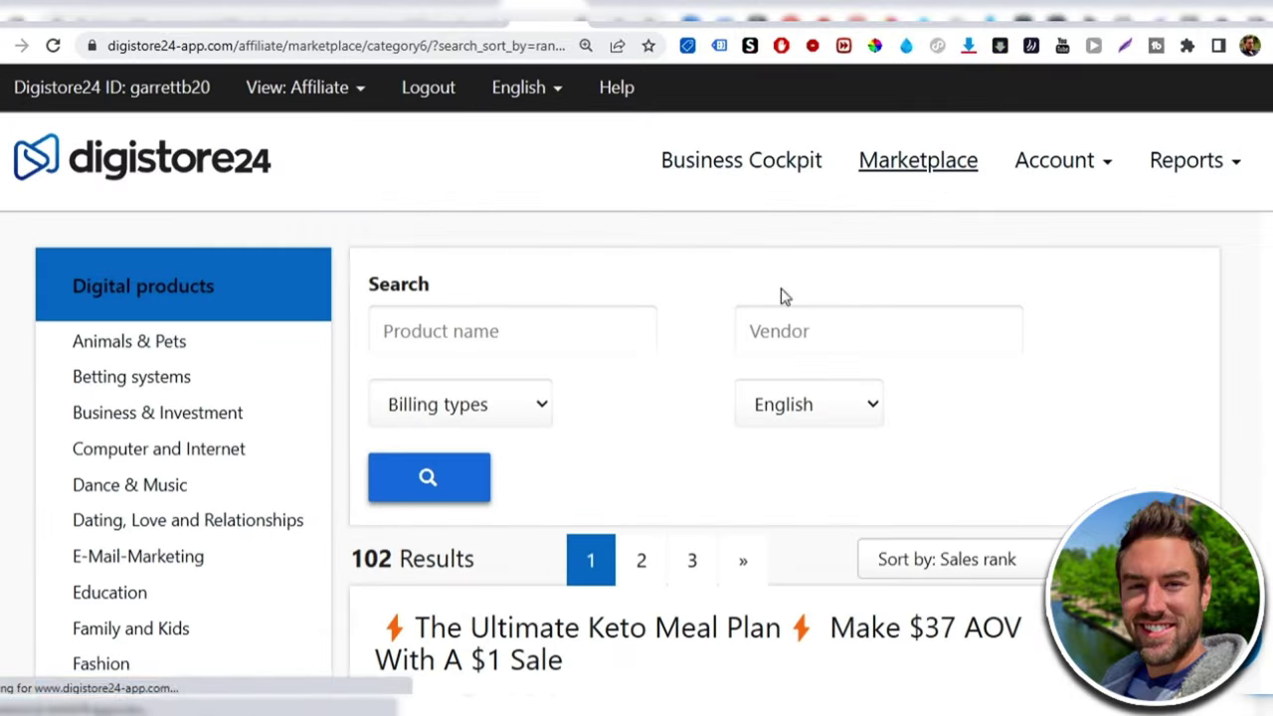
scroll(696, 278, "down", 4)
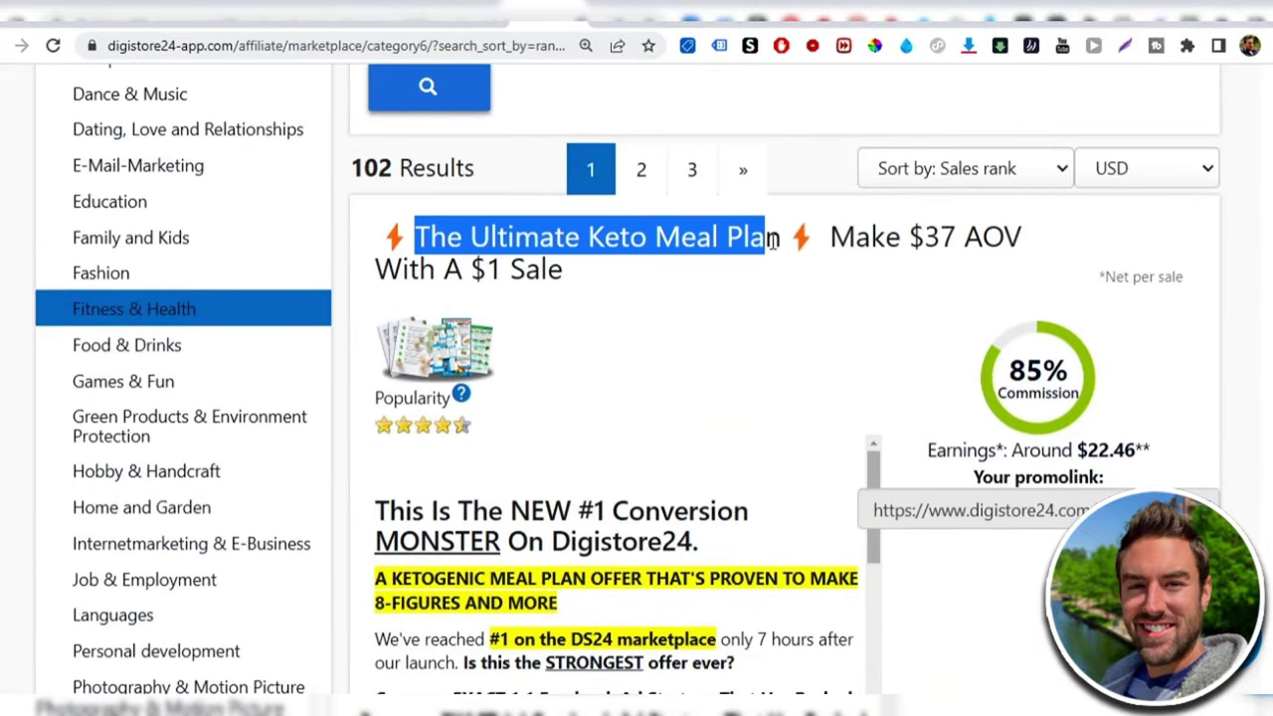
scroll(616, 194, "down", 2)
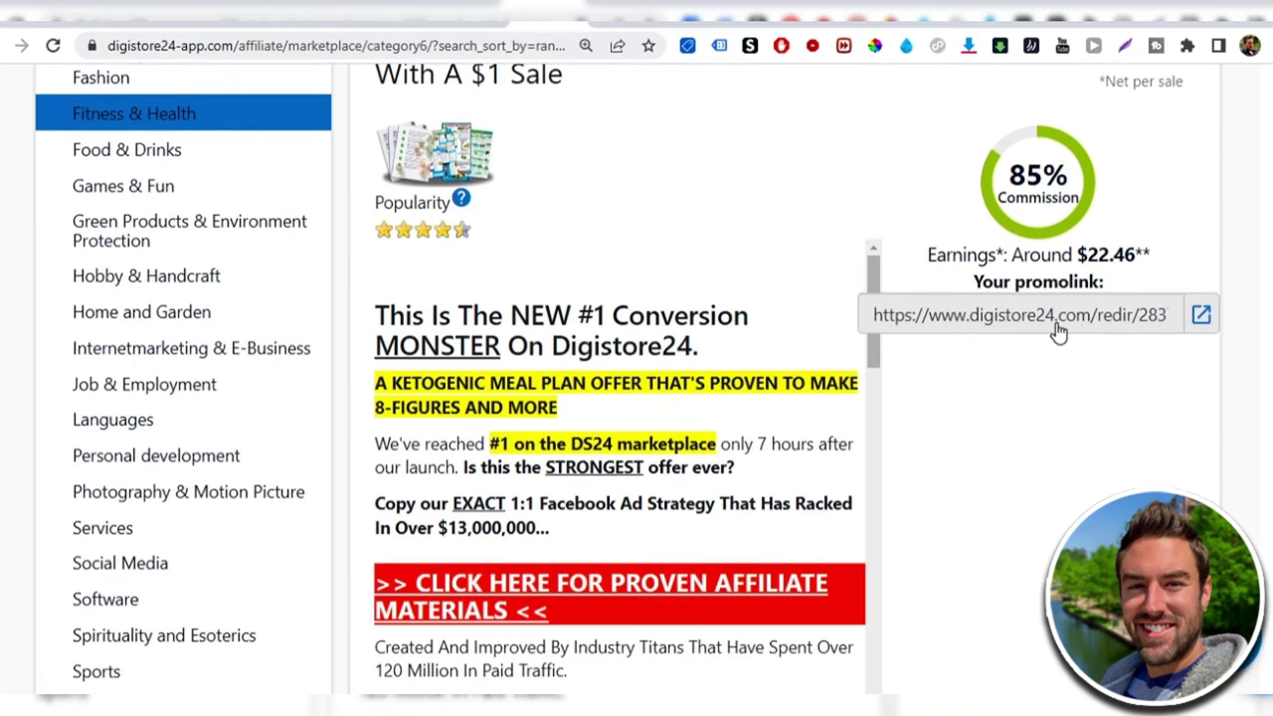
- Copy the keto offer's affiliate promolink and paste it into a widened Notepad note
left_click(1058, 329)
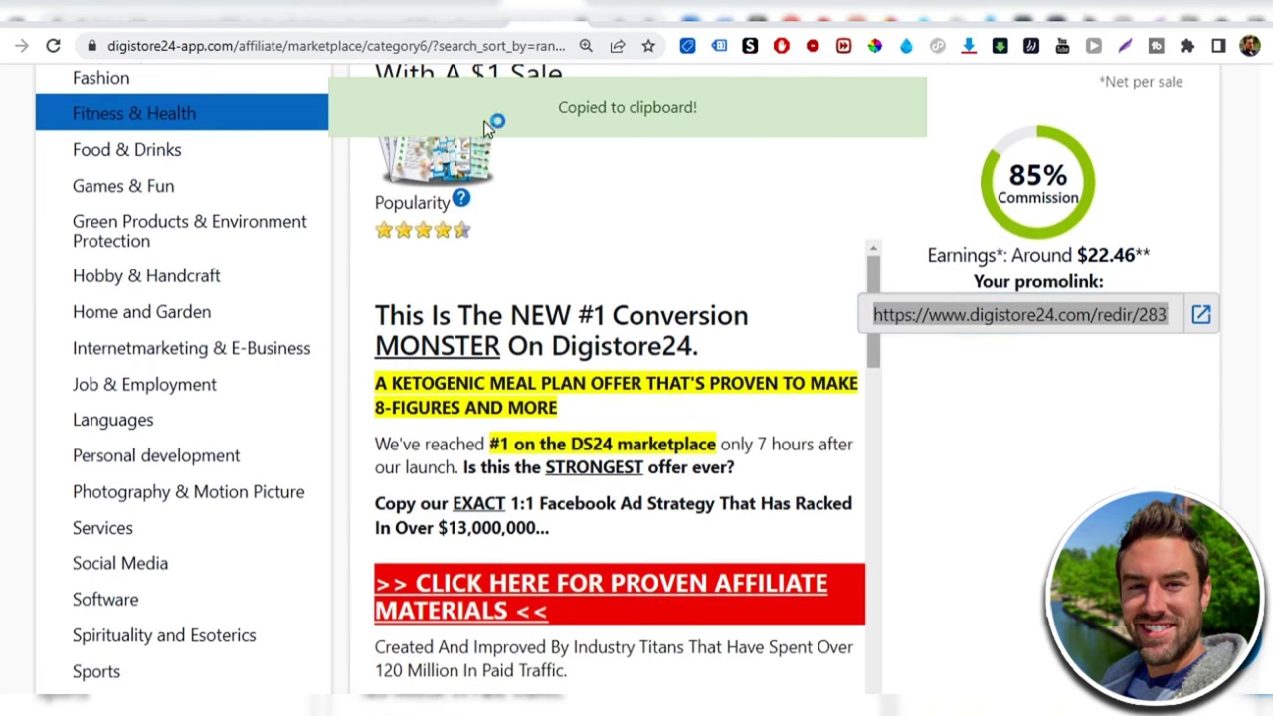
right_click(591, 268)
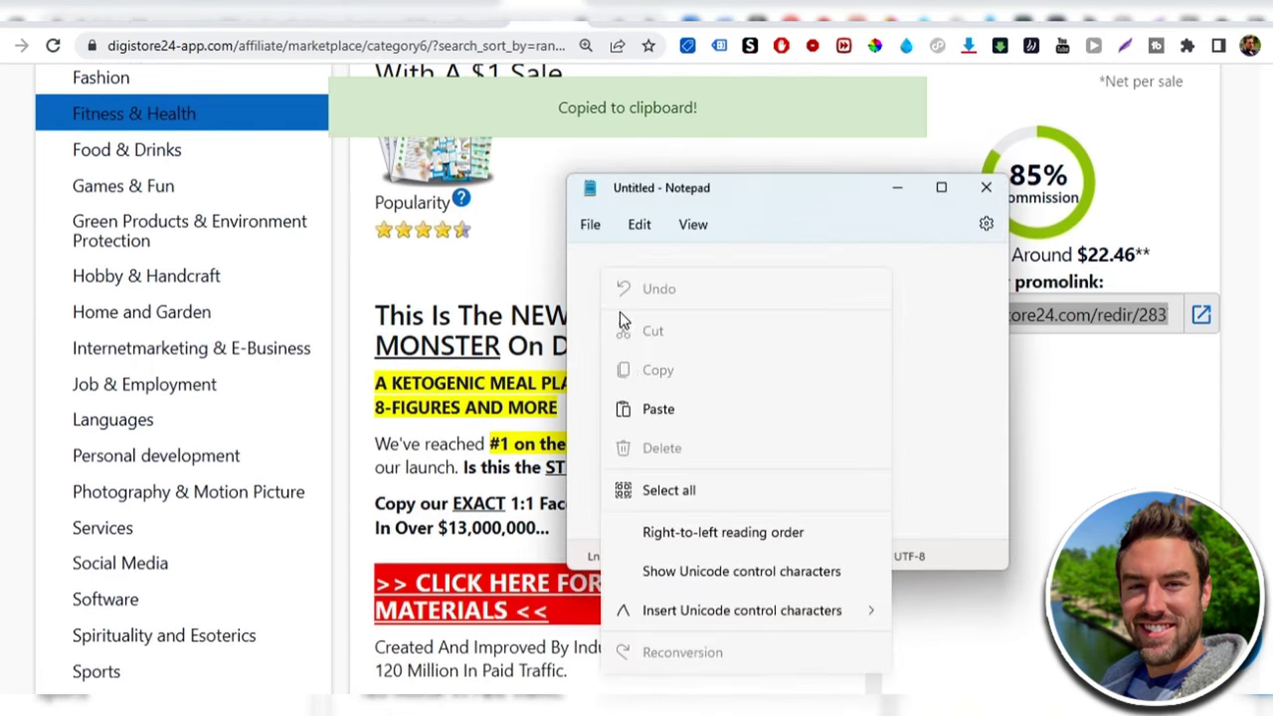
left_click(641, 410)
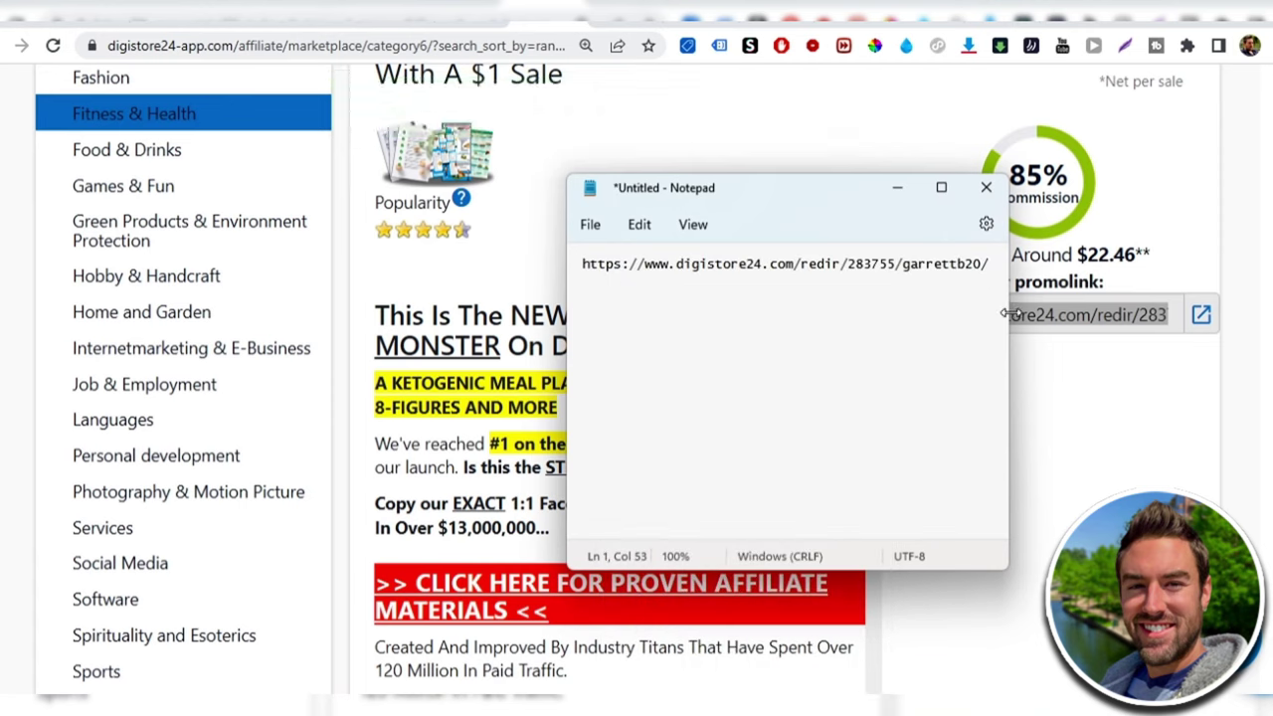
left_click_drag(1006, 315, 1183, 298)
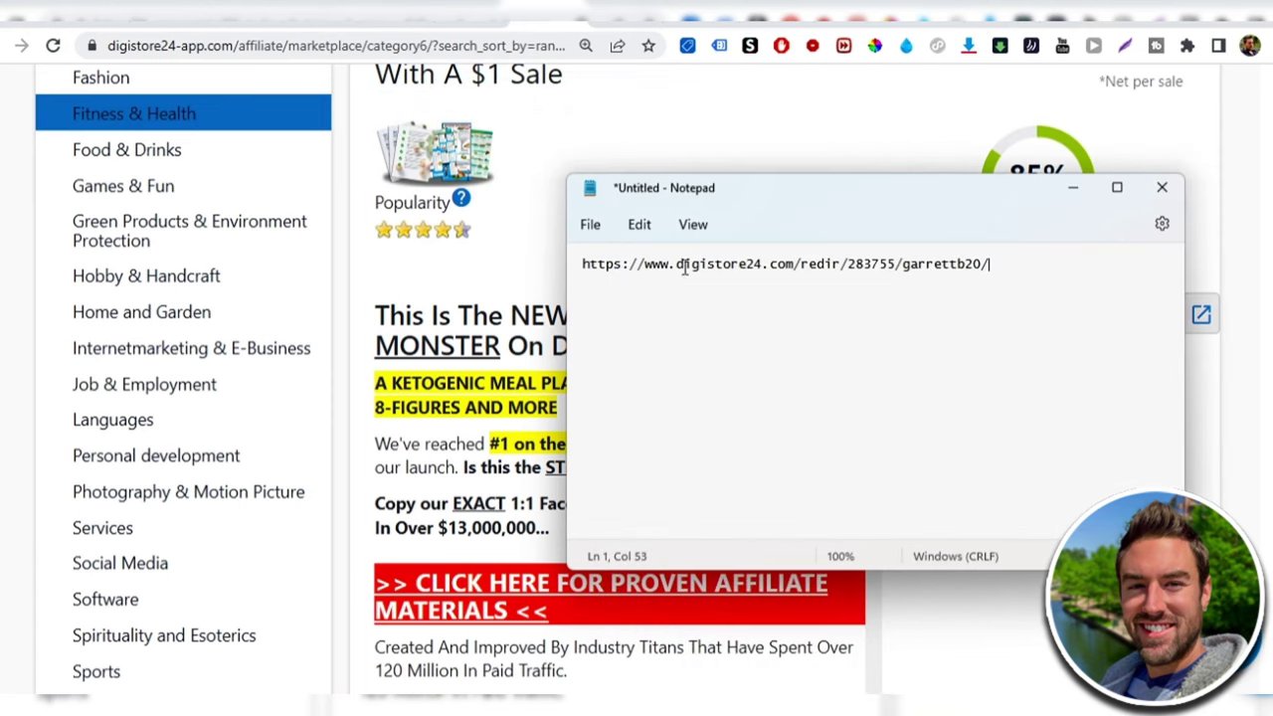
left_click(1196, 346)
- Follow the affiliate link to the keto offer's sales page and scroll through it
left_click(1200, 316)
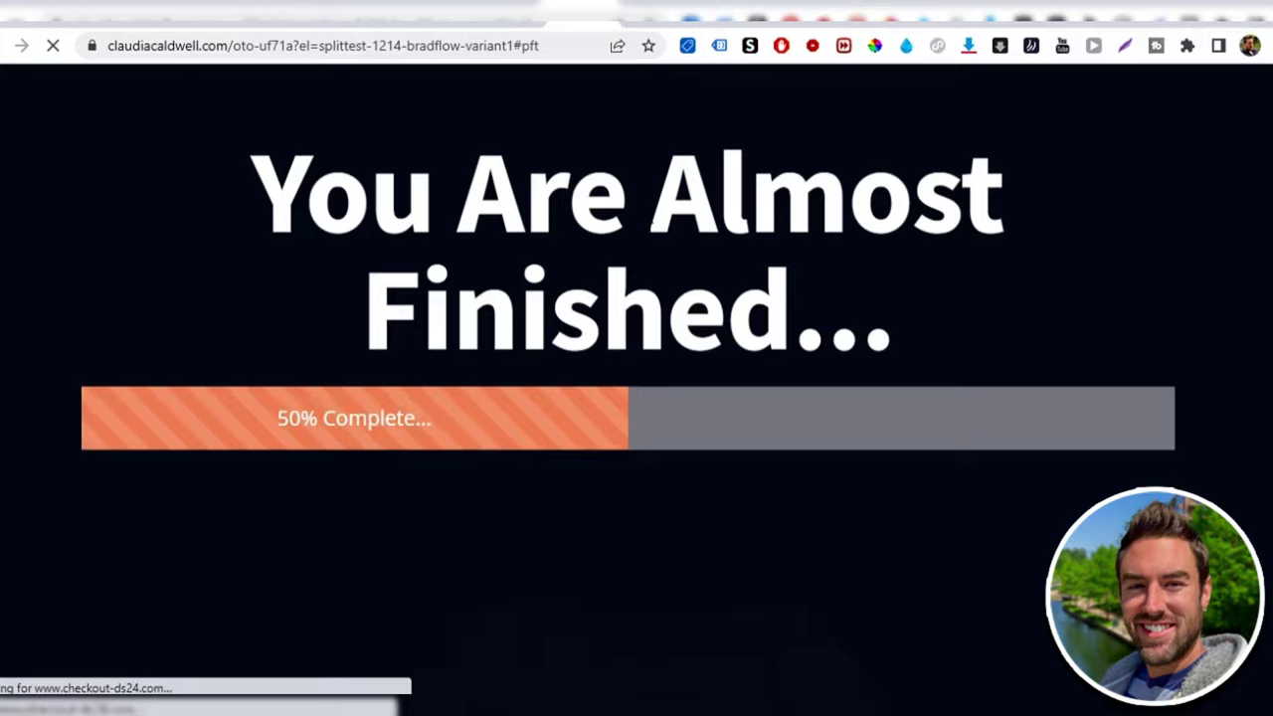
scroll(562, 141, "down", 4)
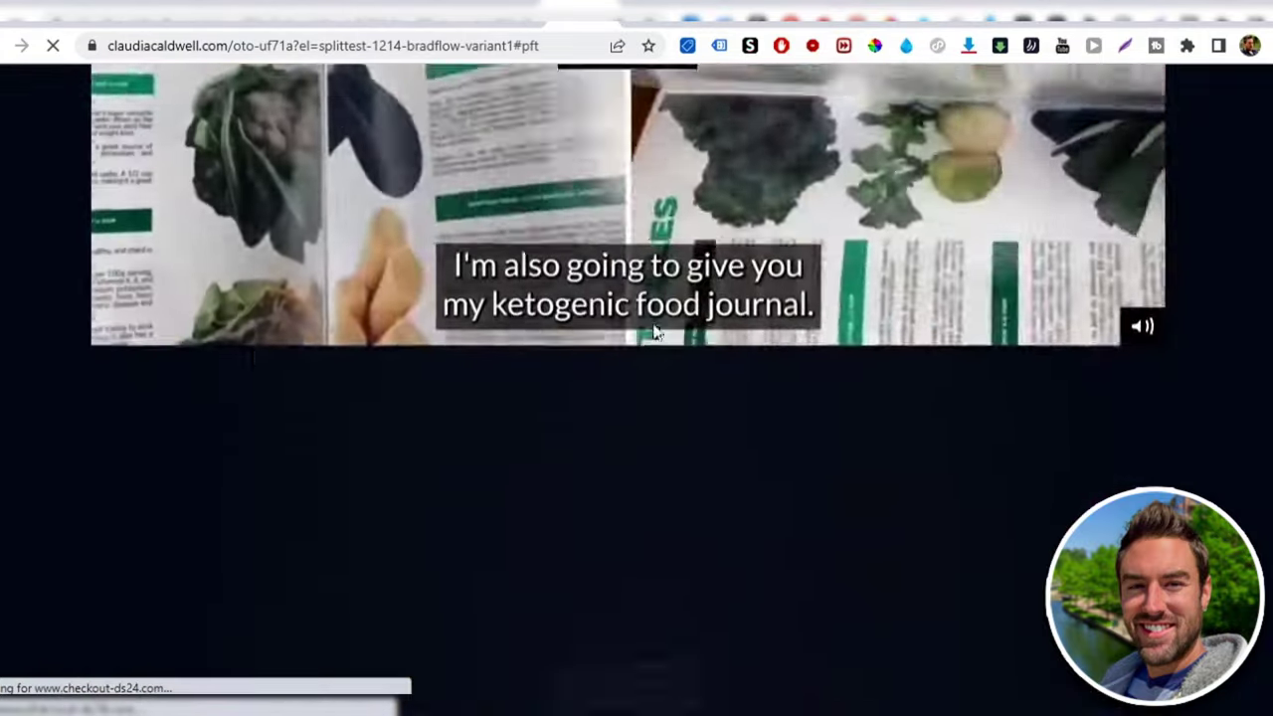
scroll(695, 368, "down", 1)
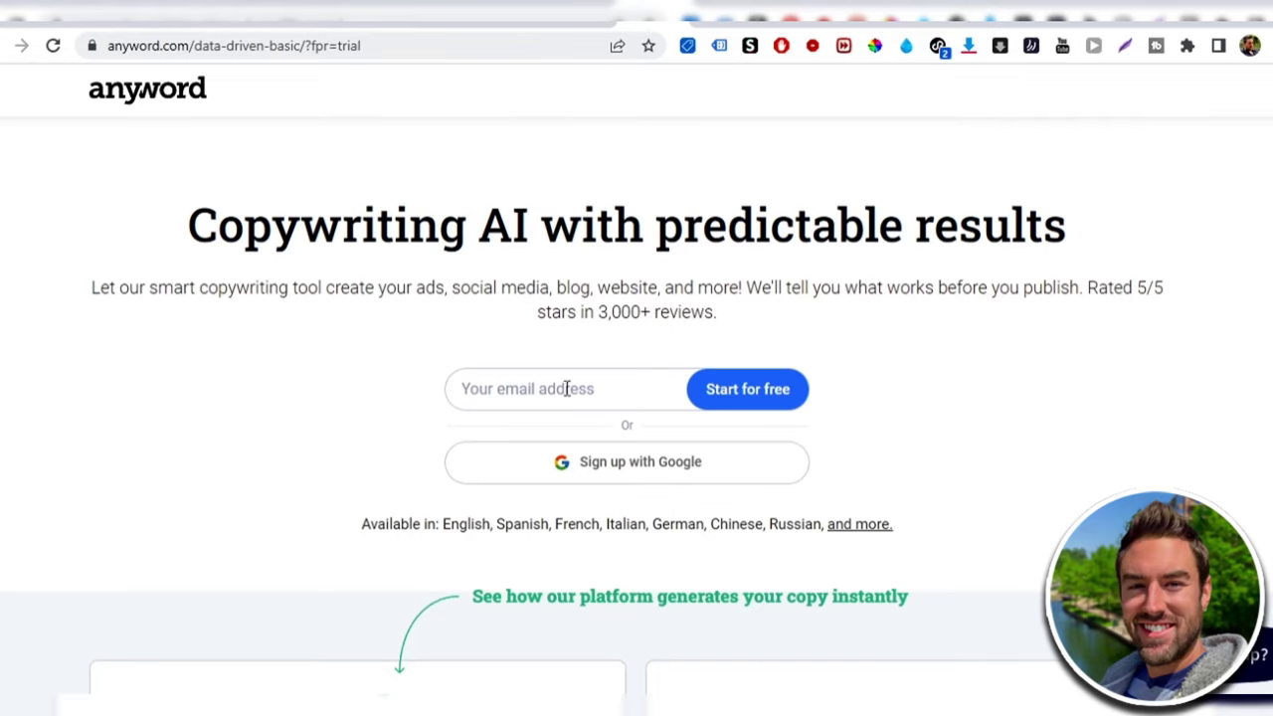
- Scroll through Anyword while starting a new Blog Post project from the dashboard
scroll(440, 401, "down", 1)
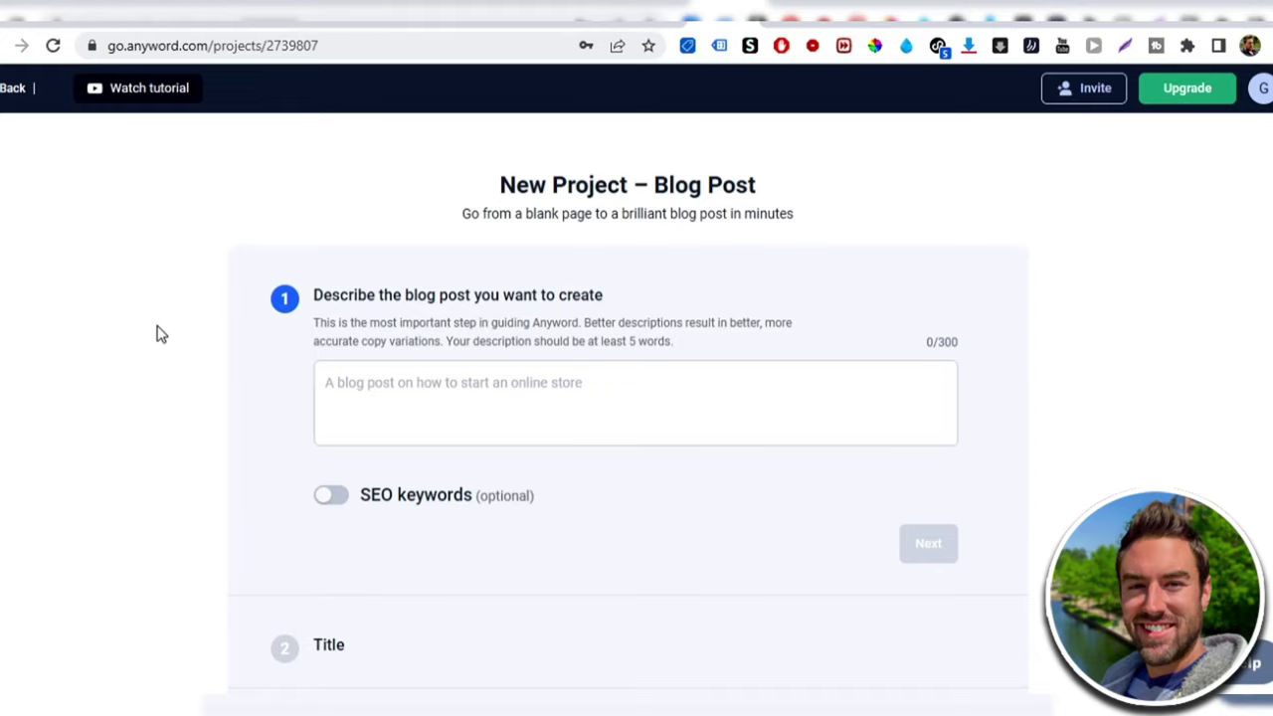
- Highlight the step heading, description guidance and five-word minimum on the Blog Post step
scroll(755, 287, "down", 2)
scroll(284, 404, "up", 2)
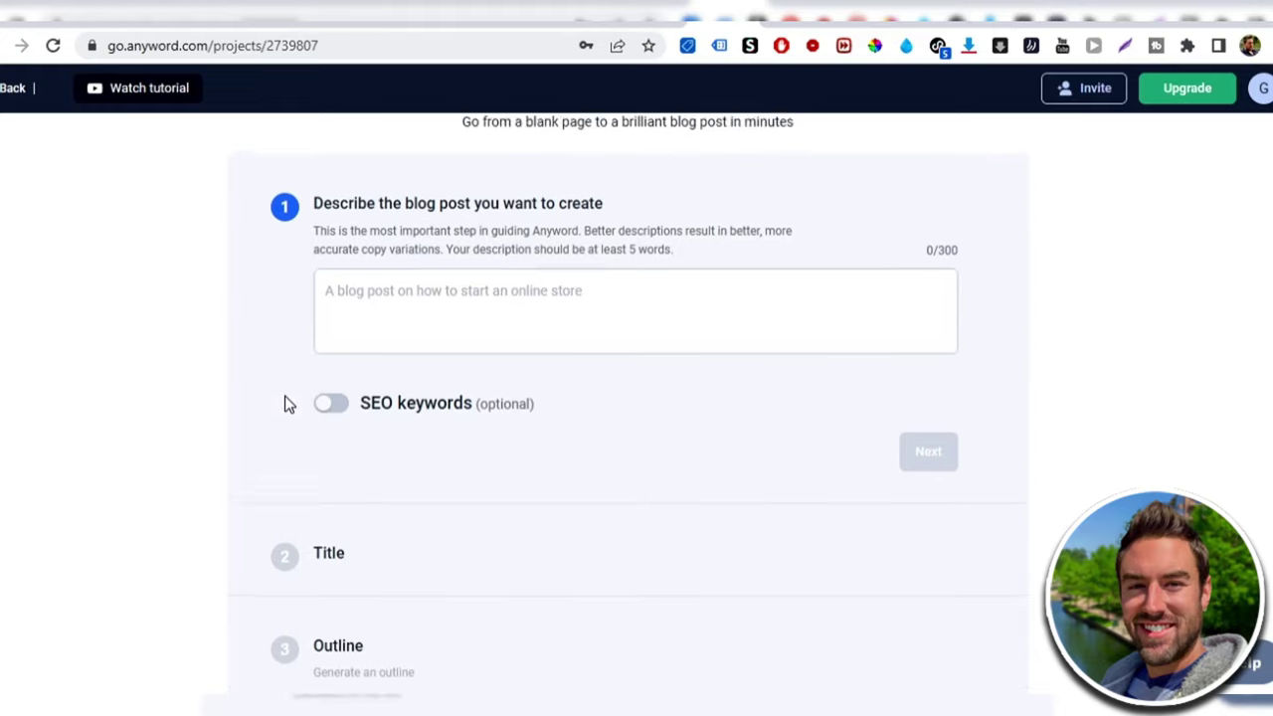
scroll(284, 395, "down", 1)
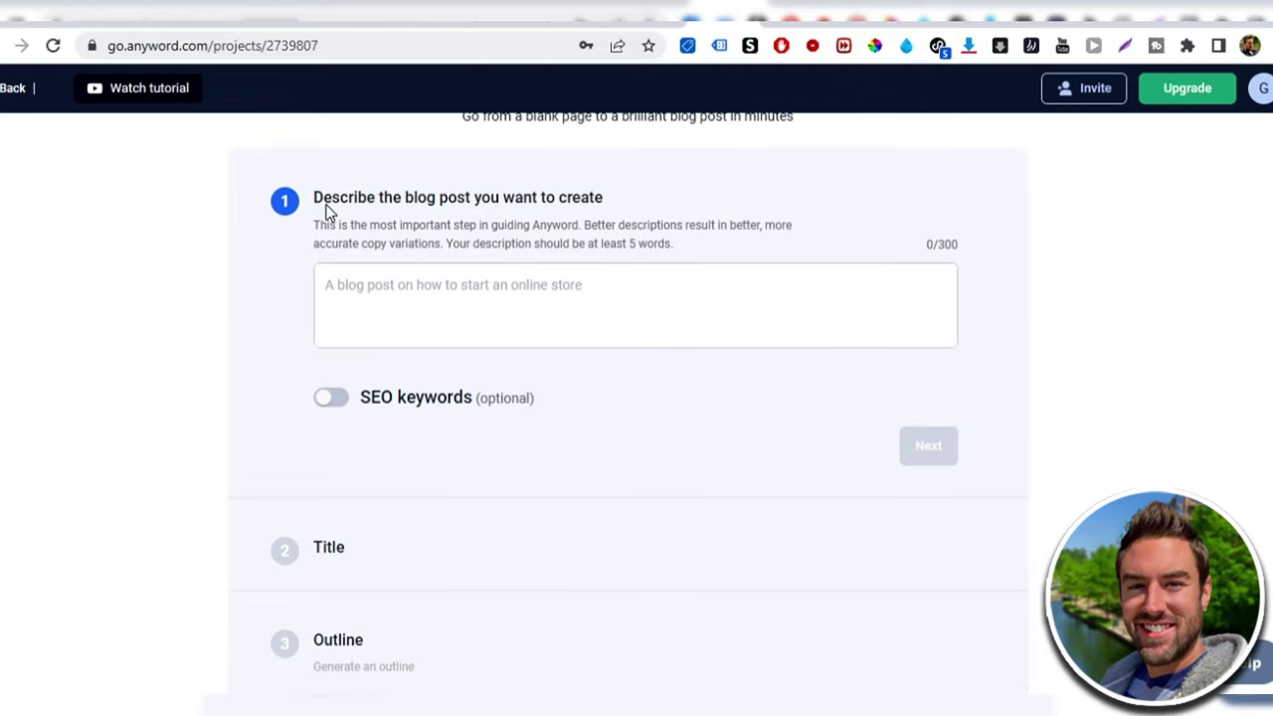
left_click_drag(315, 197, 615, 198)
left_click_drag(313, 226, 434, 249)
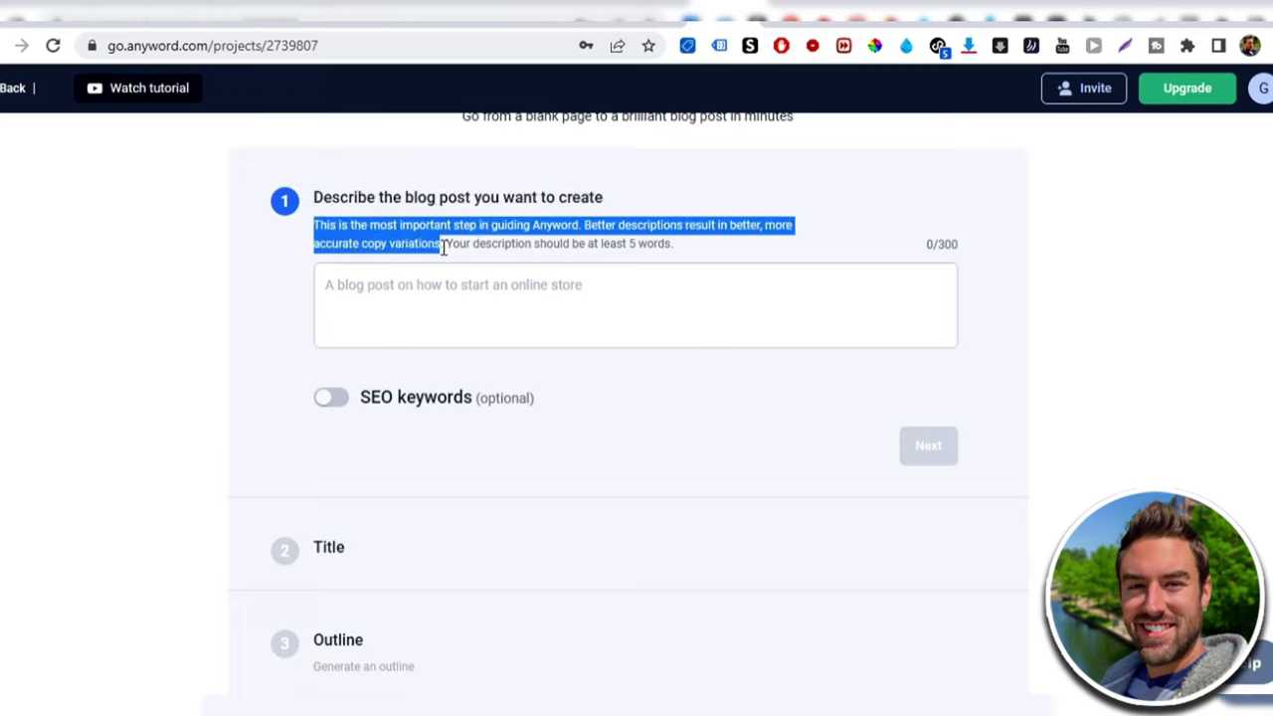
left_click_drag(605, 244, 677, 242)
left_click(677, 242)
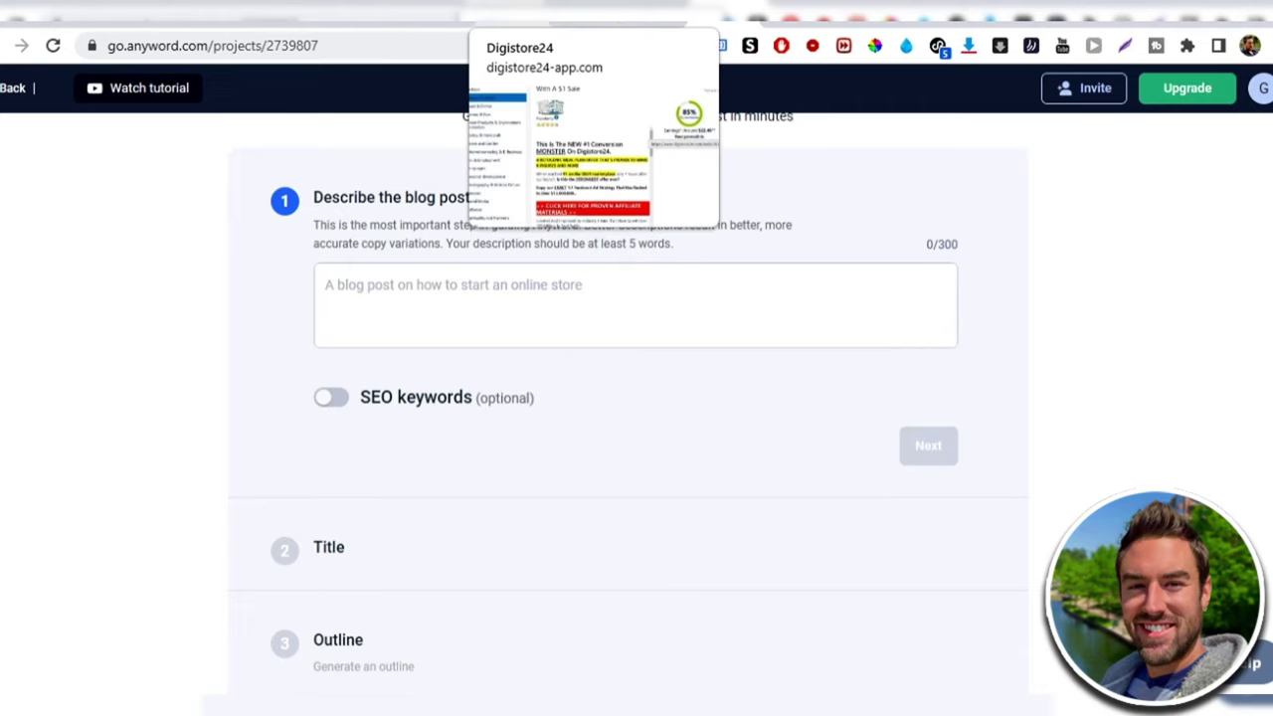
- Check the Digistore24 listing, then enter 'Keto tips for beginners' and 'best' as the description
left_click(507, 8)
scroll(514, 344, "up", 3)
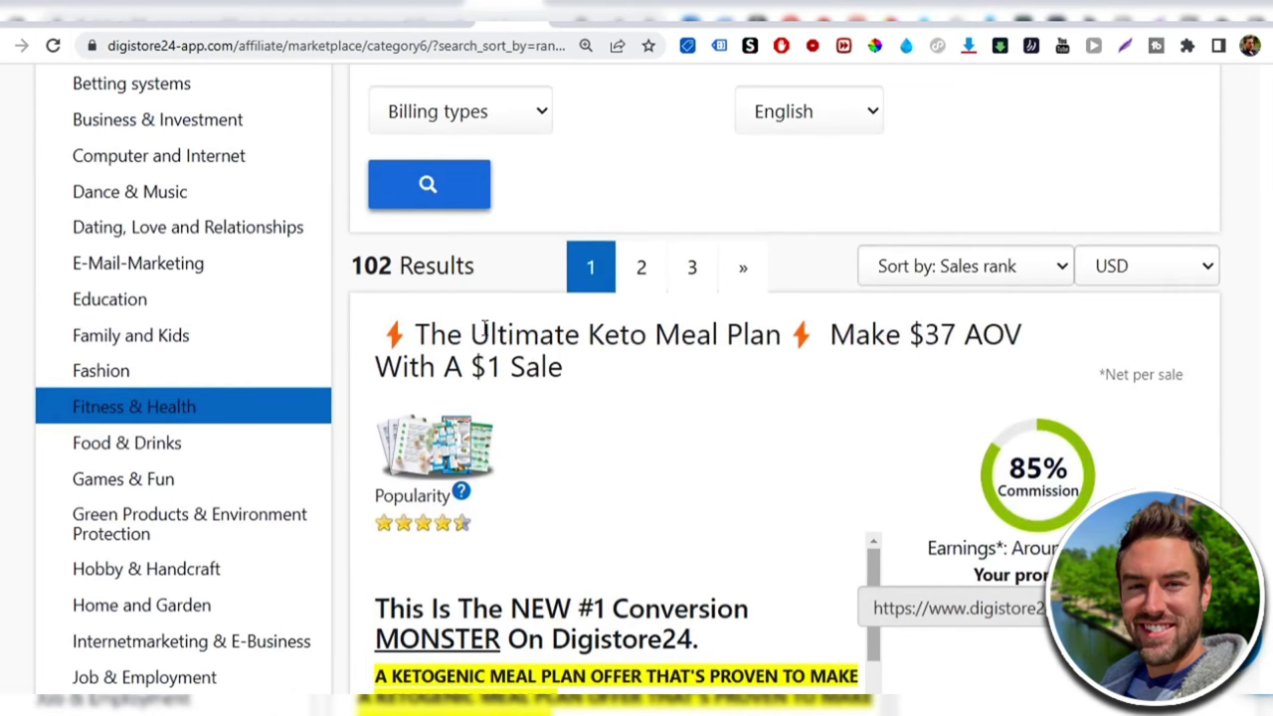
left_click_drag(415, 334, 782, 328)
left_click(654, 10)
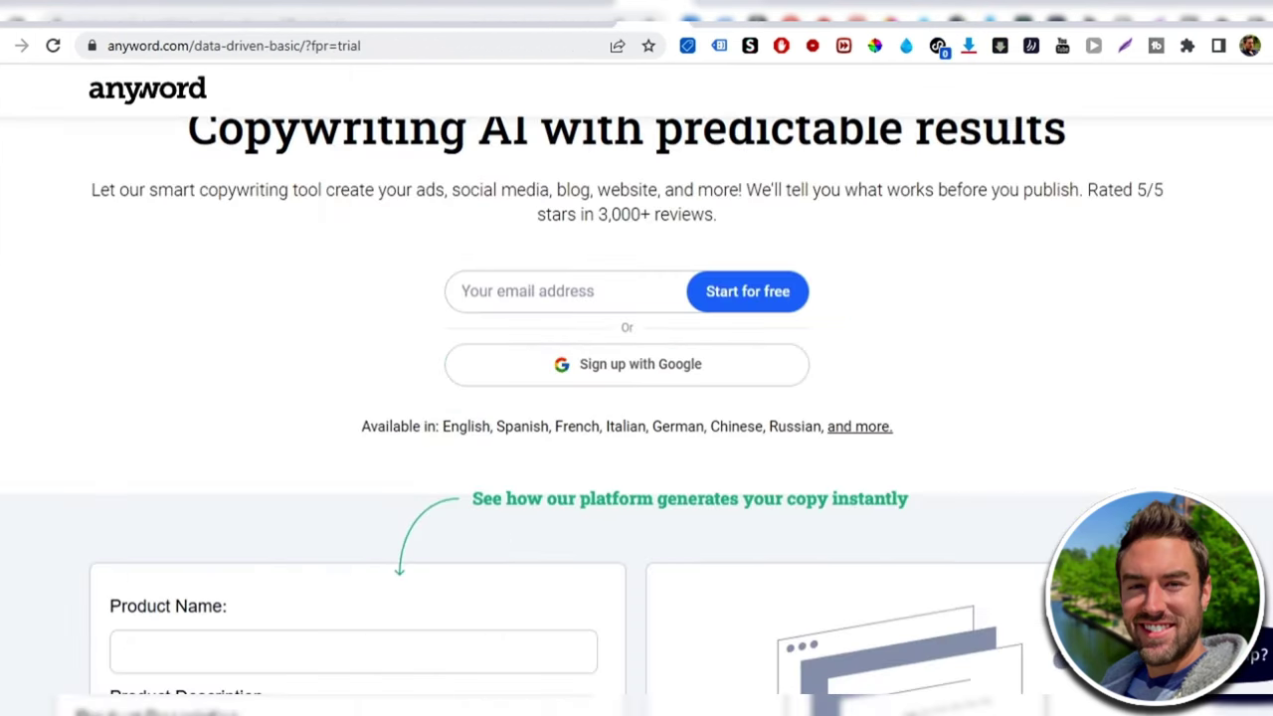
left_click(717, 10)
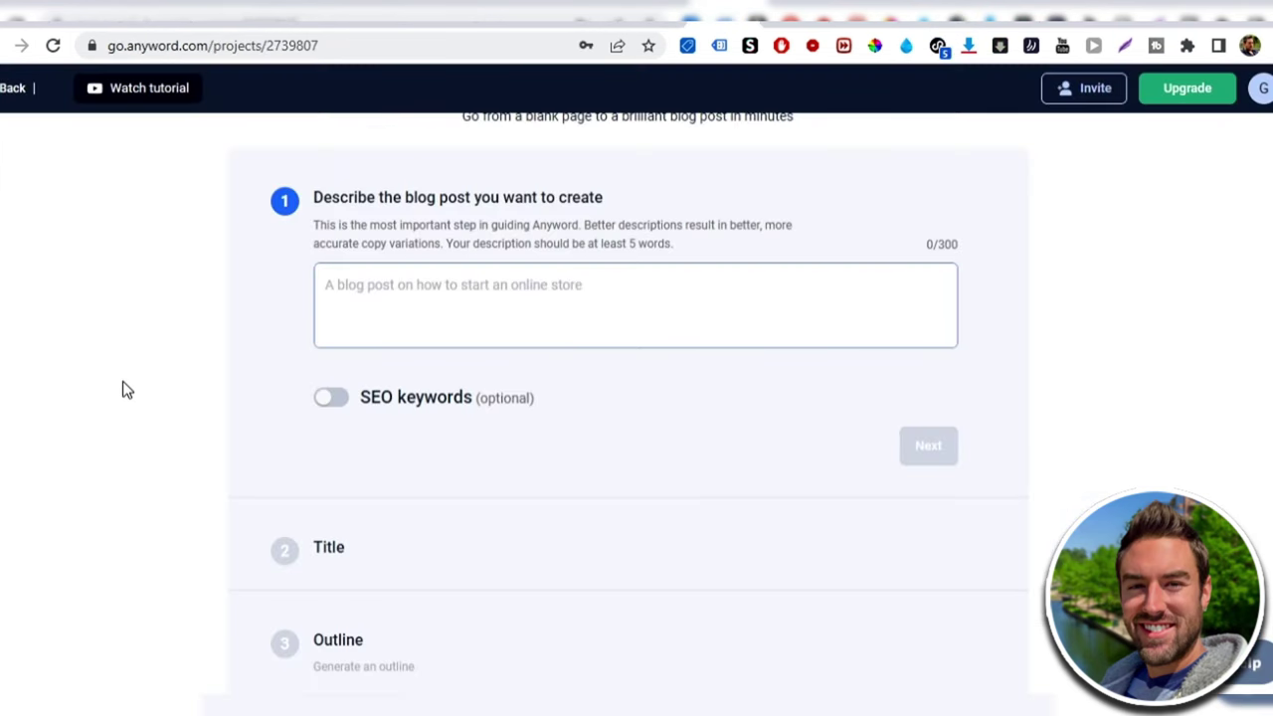
type("Keto tips for ")
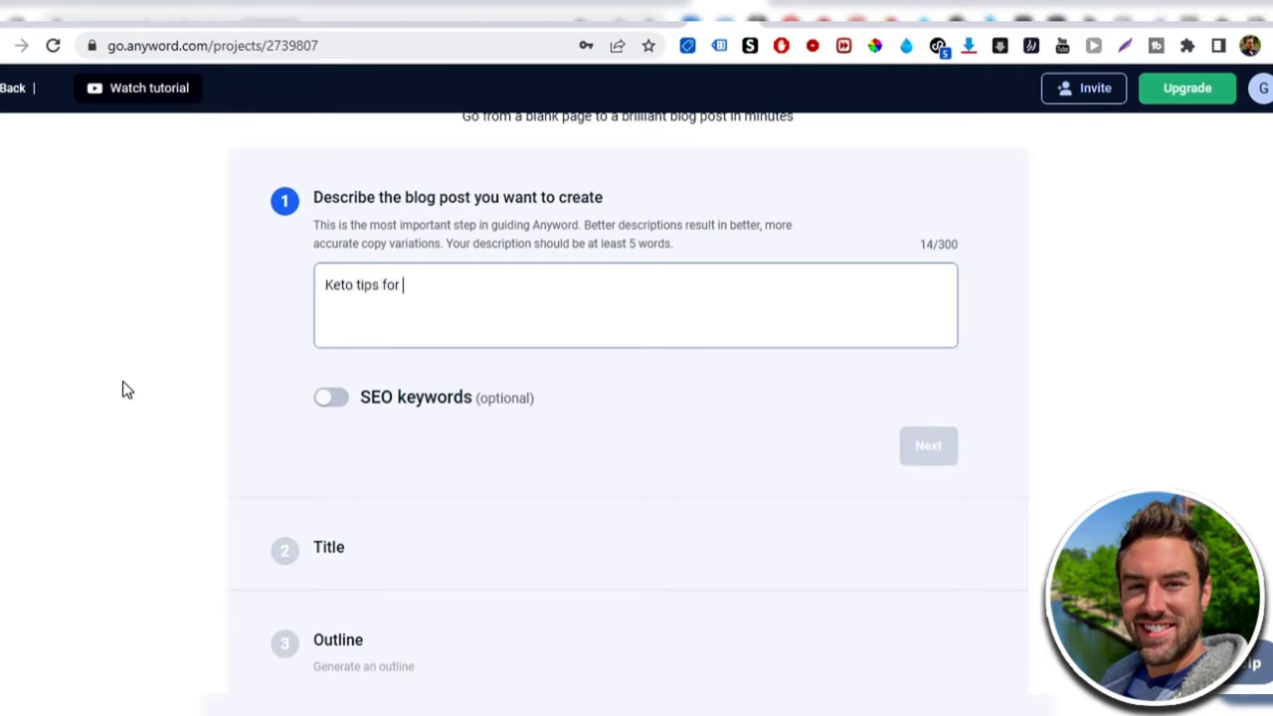
type("beginners")
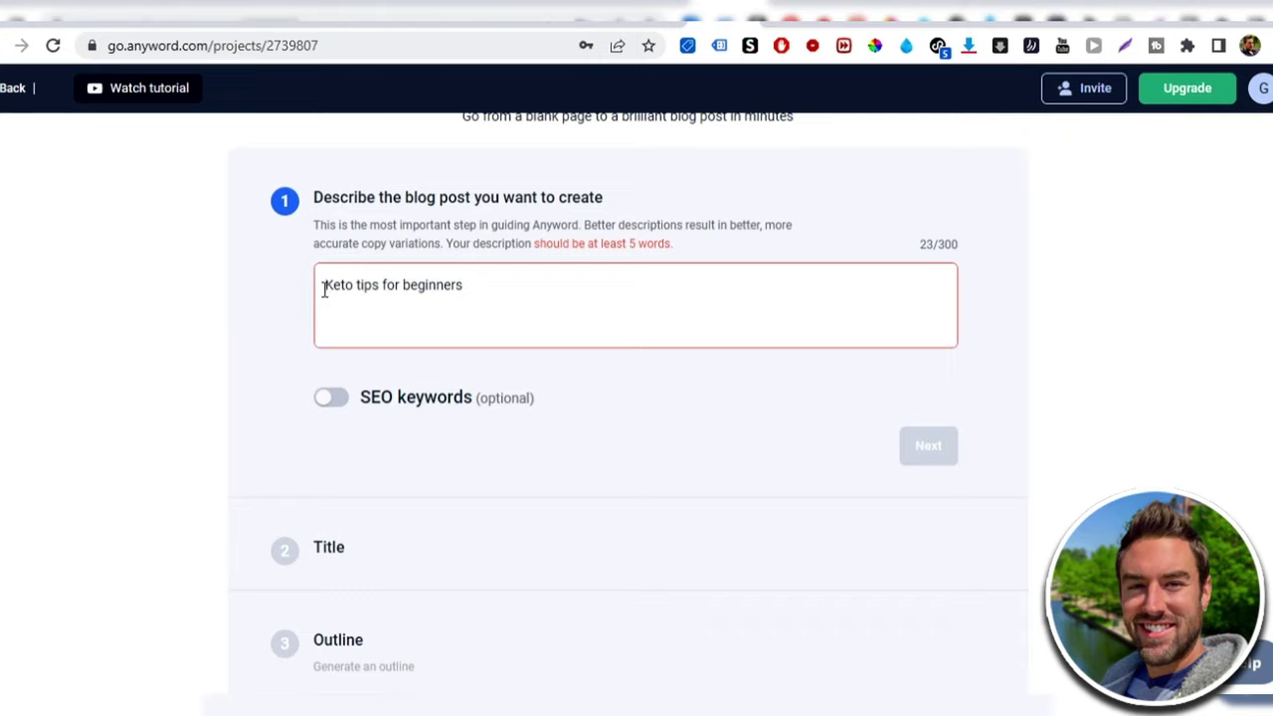
type("best")
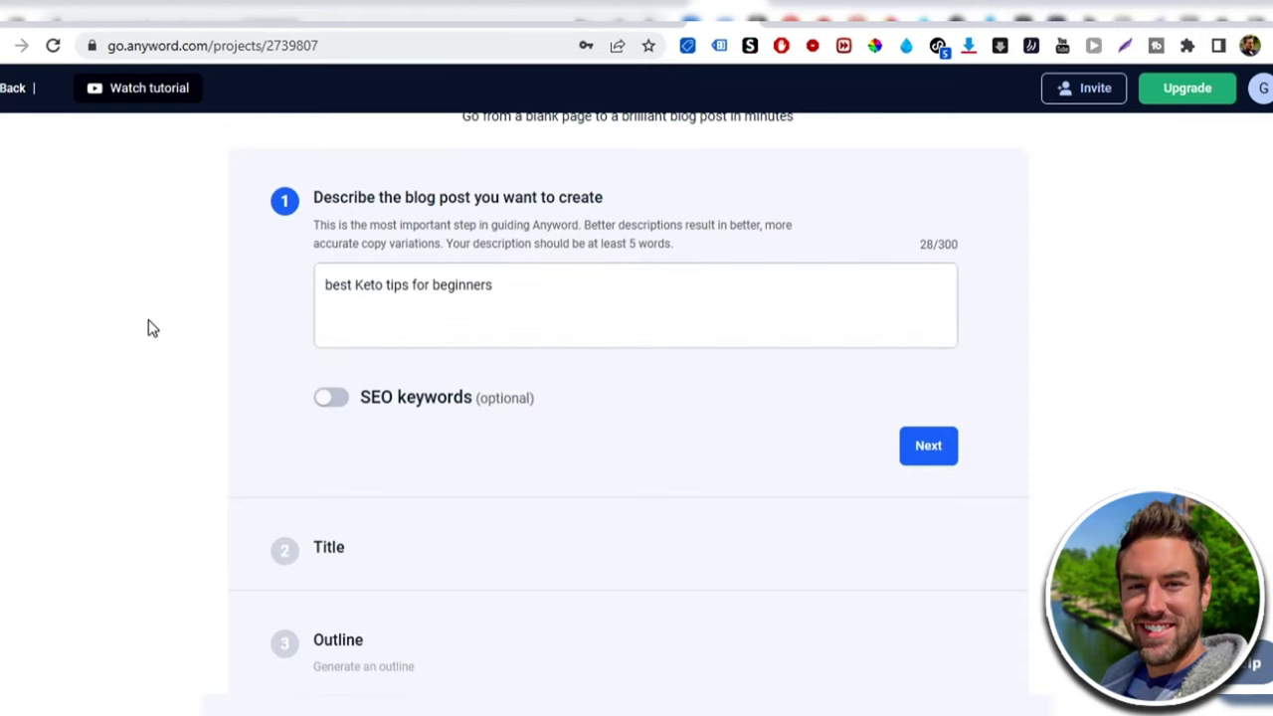
- Generate titles and pick '5 Keto Tips For Beginners That Will Help You Stick With It' (score 81)
left_click(923, 448)
scroll(170, 338, "down", 1)
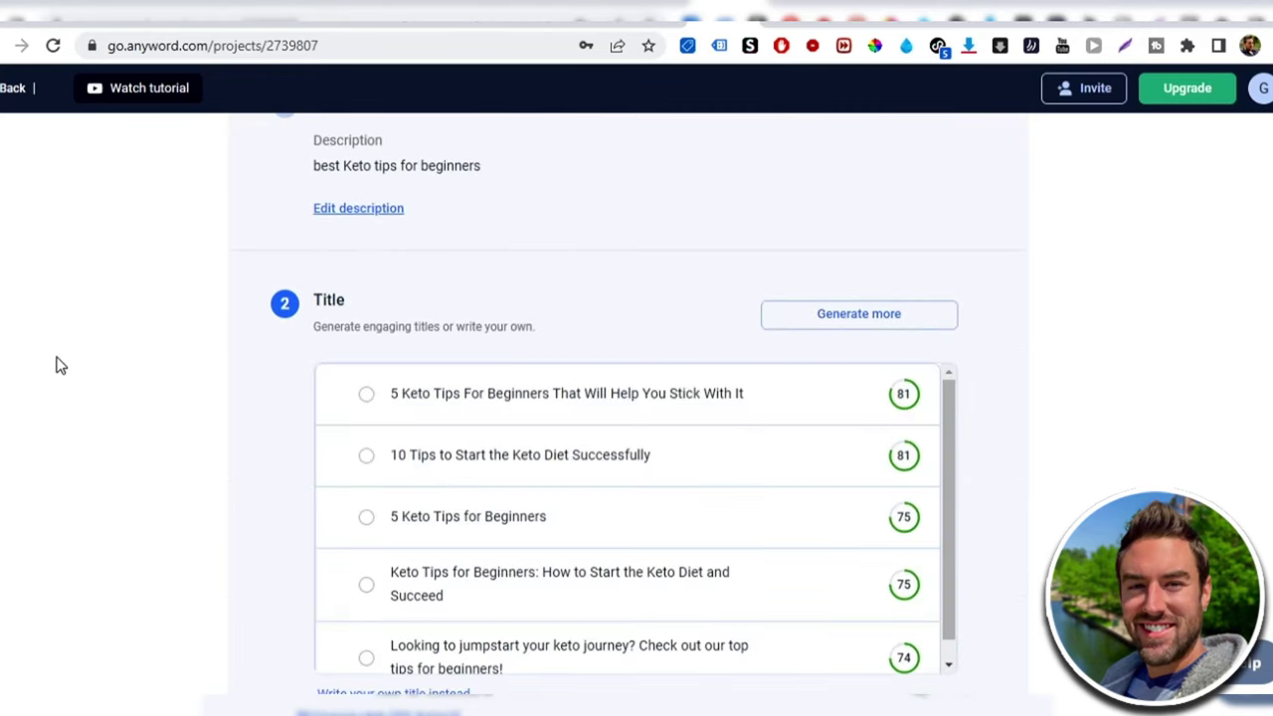
scroll(60, 366, "down", 1)
scroll(626, 316, "down", 1)
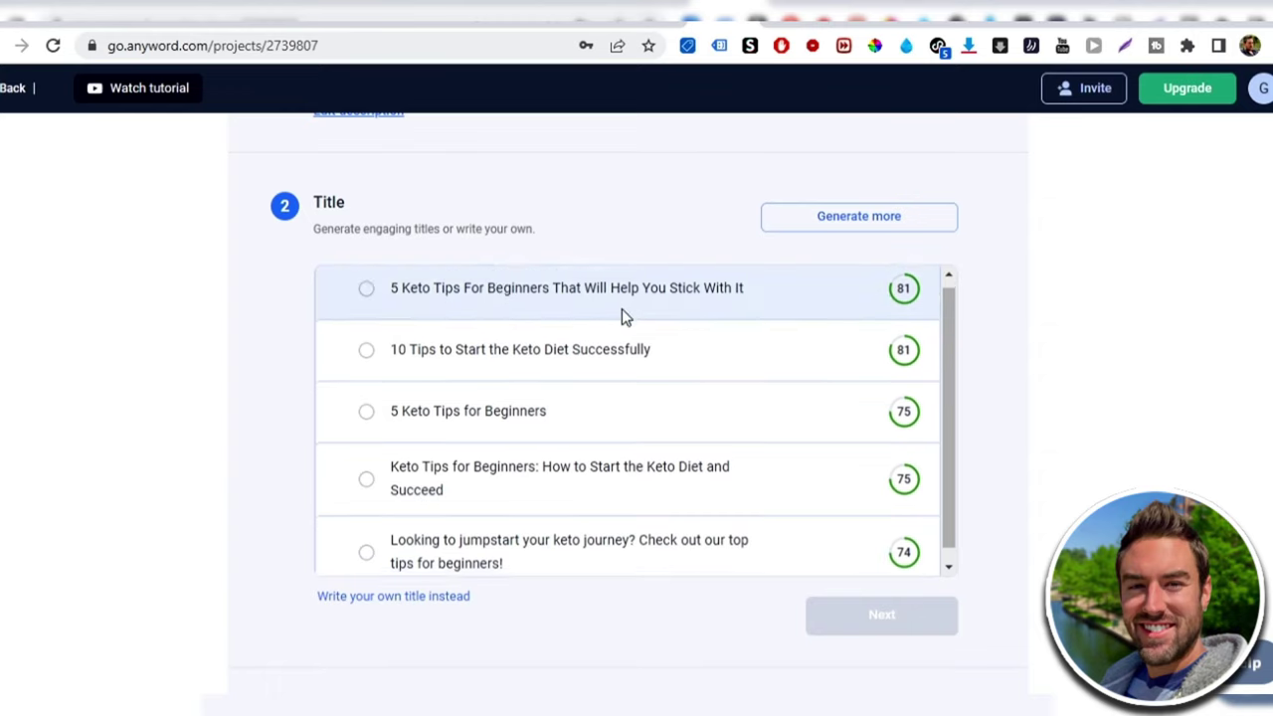
scroll(427, 441, "up", 1)
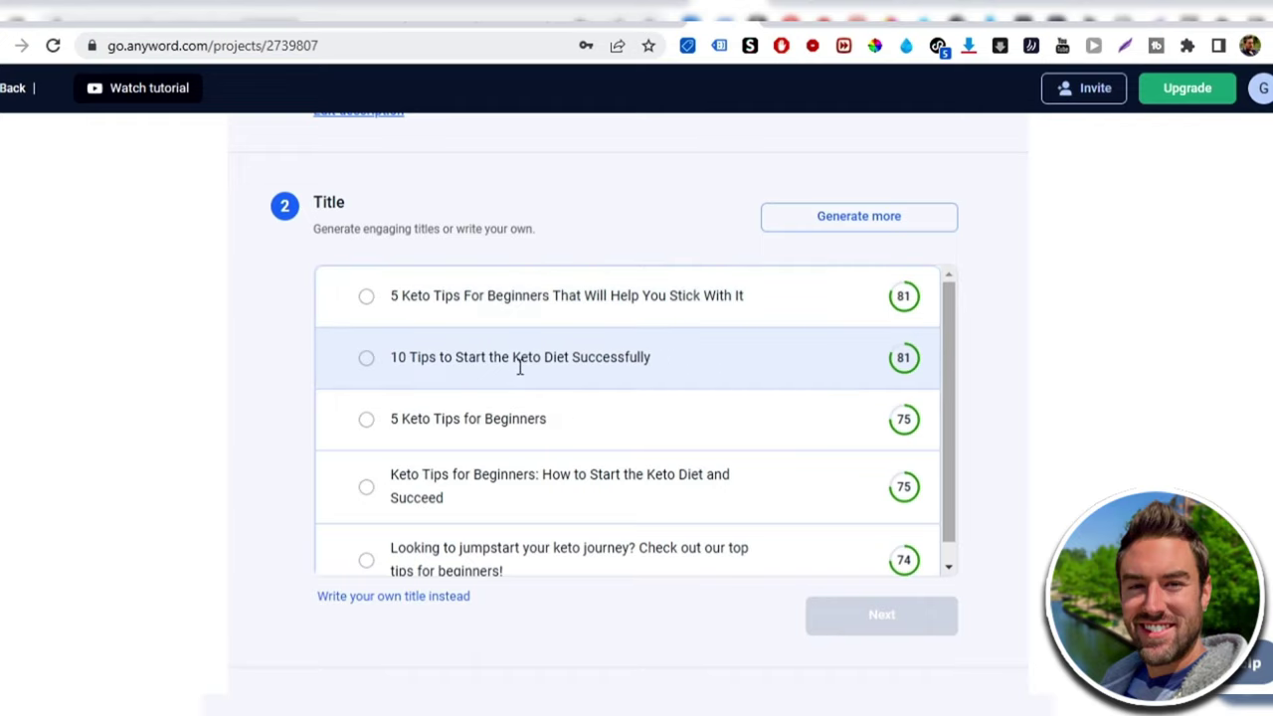
scroll(558, 384, "down", 1)
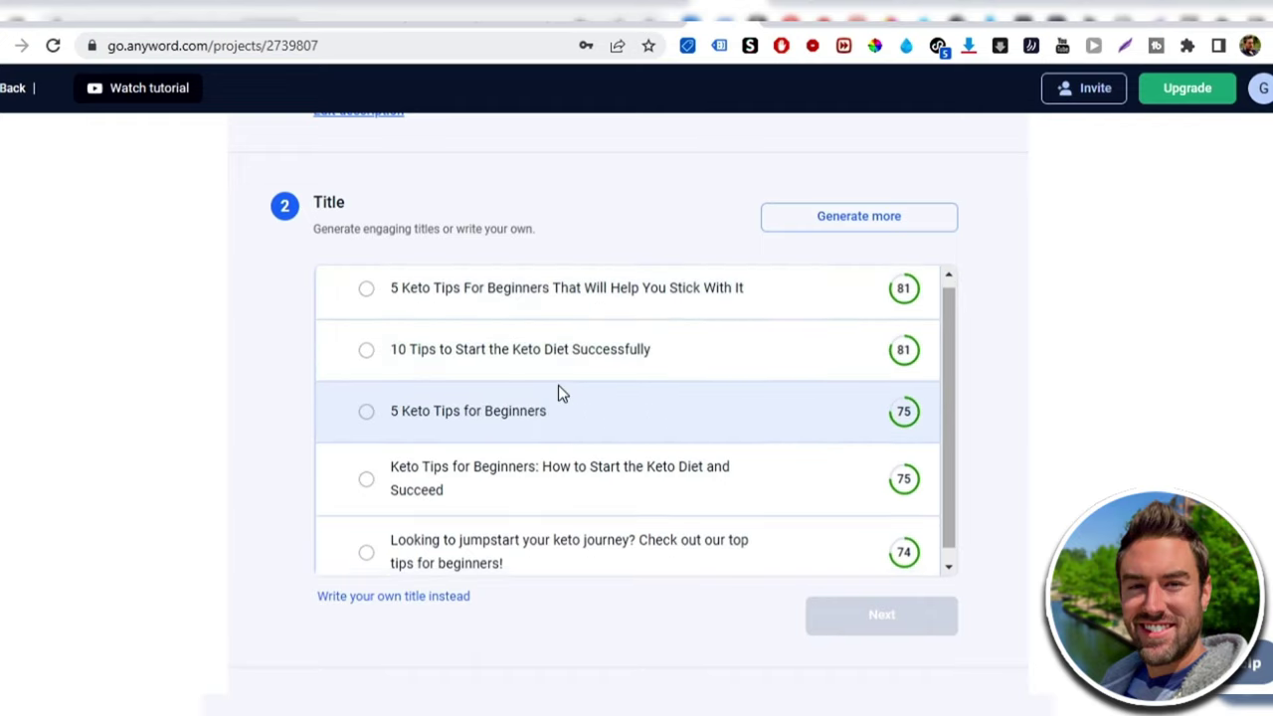
scroll(558, 381, "up", 1)
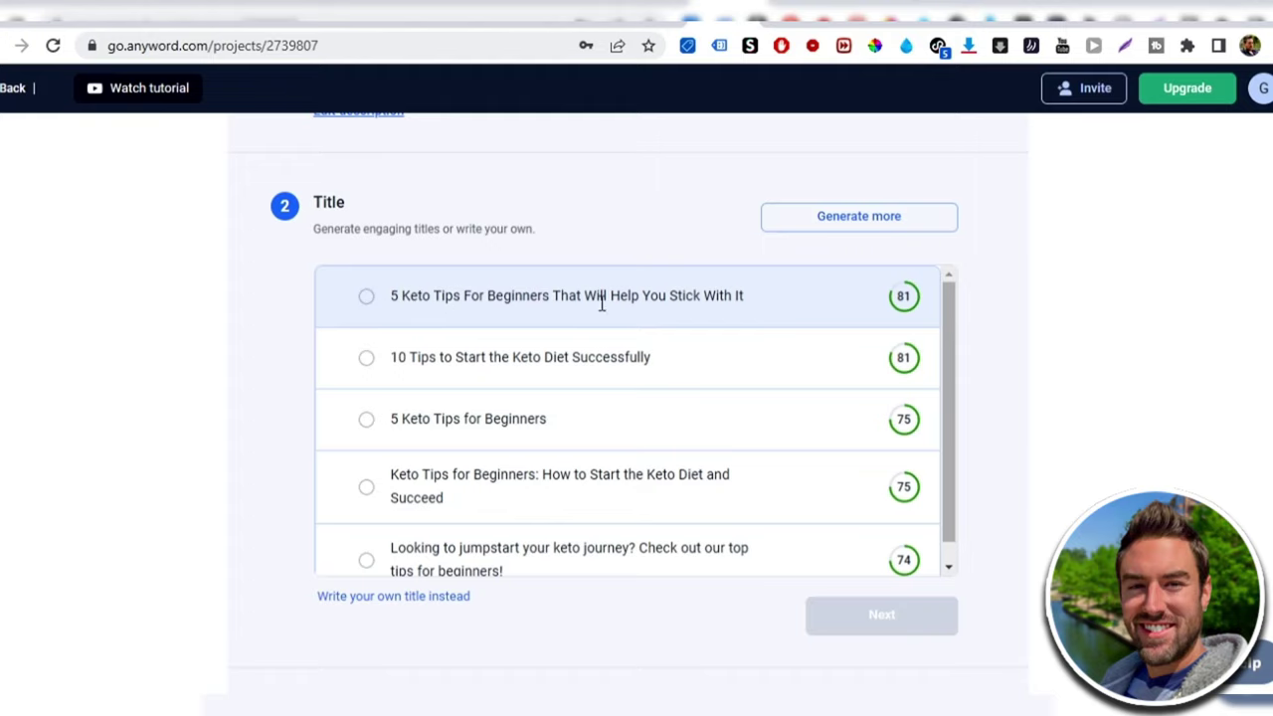
left_click(366, 299)
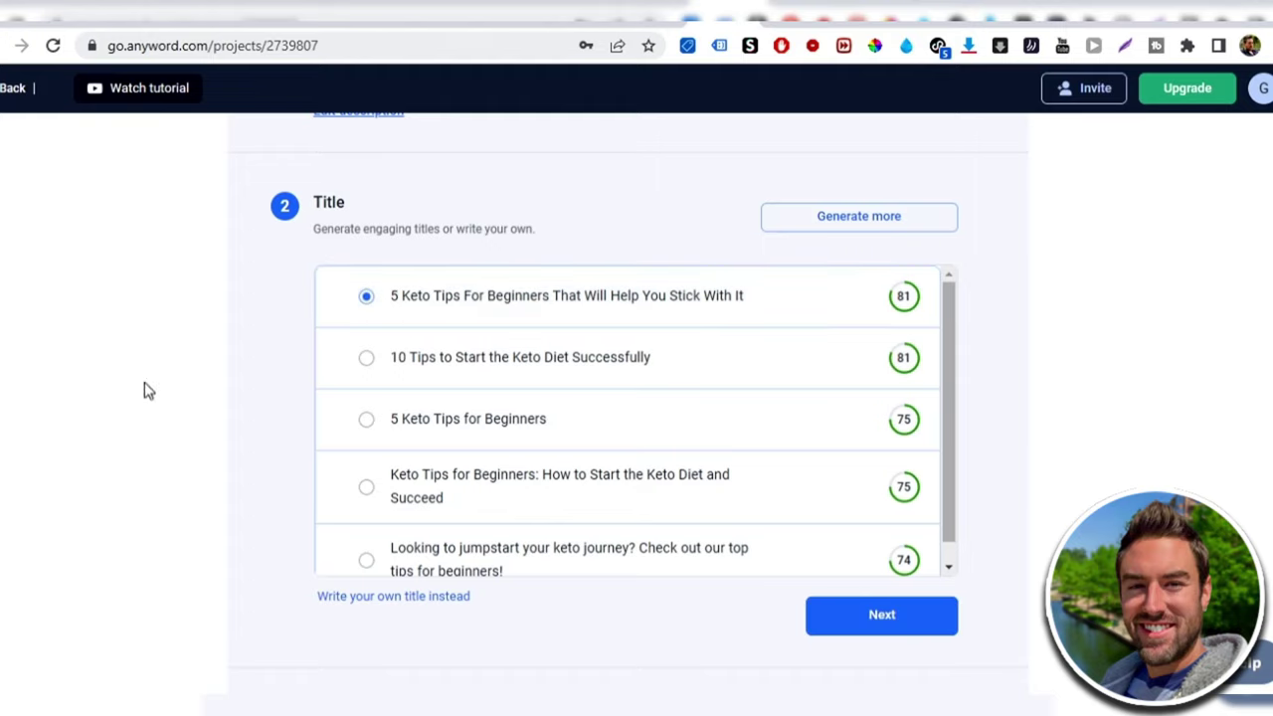
- Confirm the title and regenerate the outline into five sections, 'Do your research' to 'Keep a food journal'
left_click(883, 615)
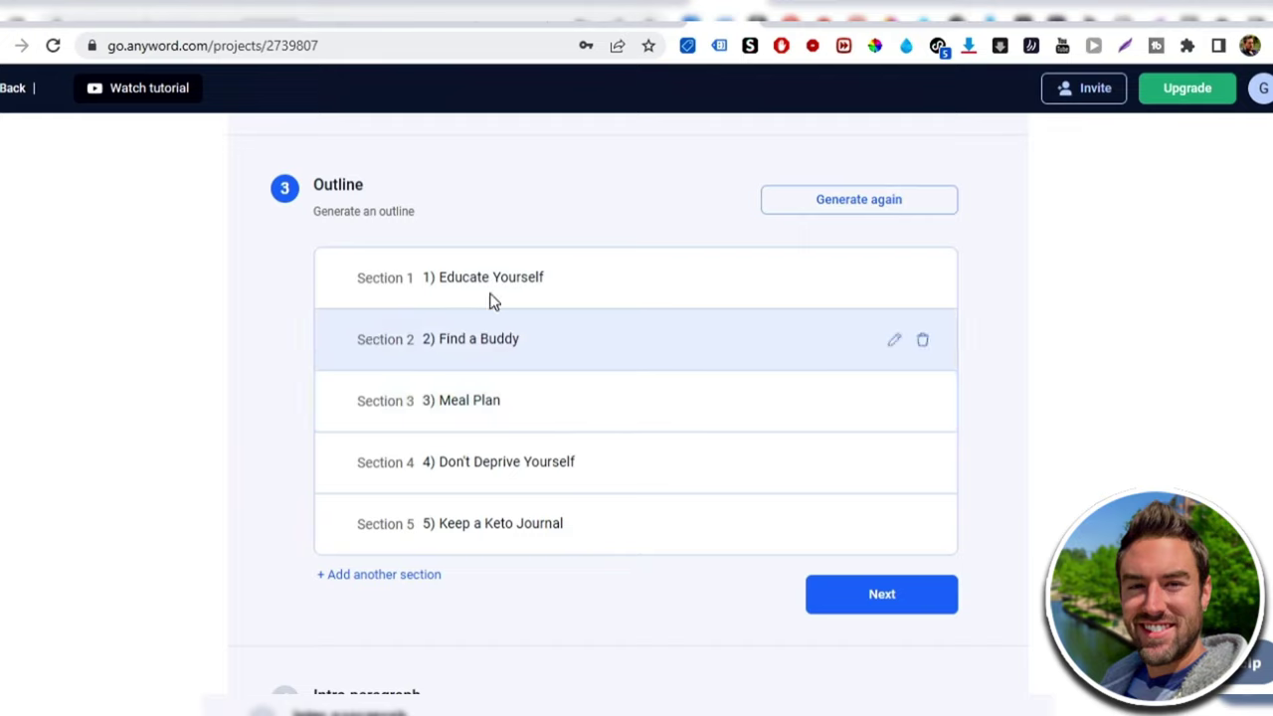
left_click(879, 203)
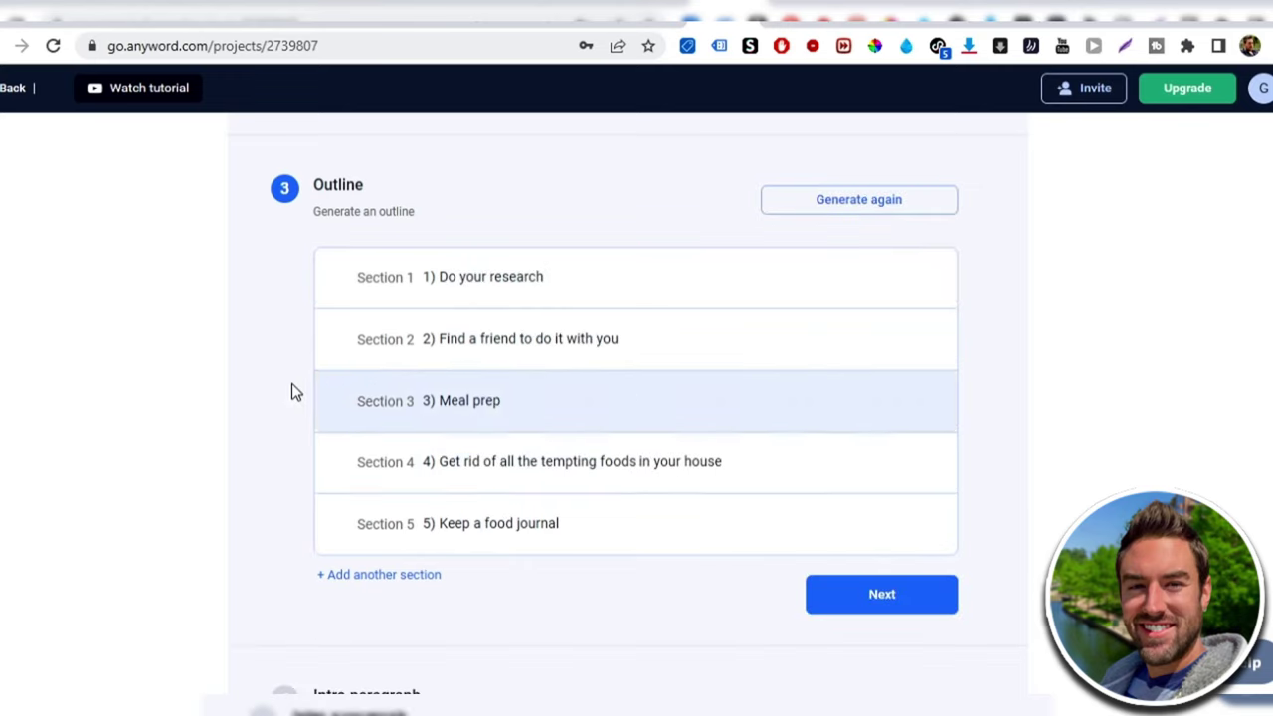
scroll(414, 397, "down", 3)
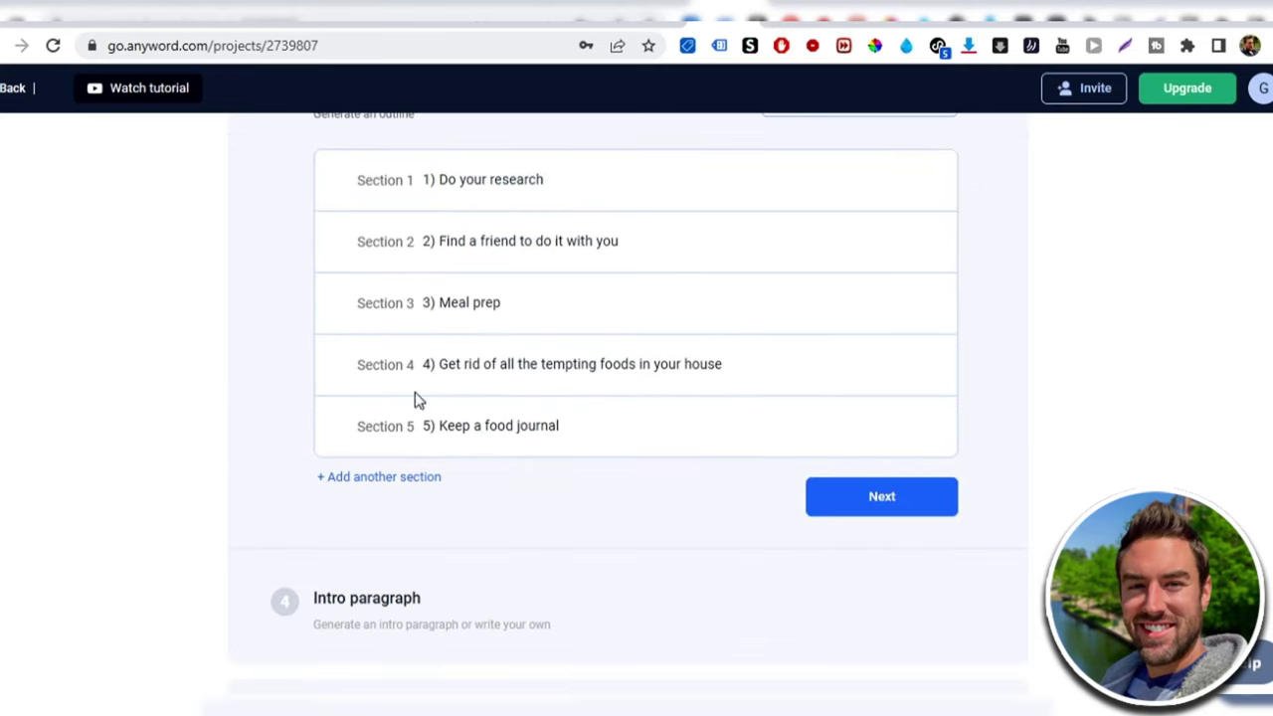
- Accept the outline and choose the 81-scored 'Are you just starting out on the keto diet' intro
left_click(882, 364)
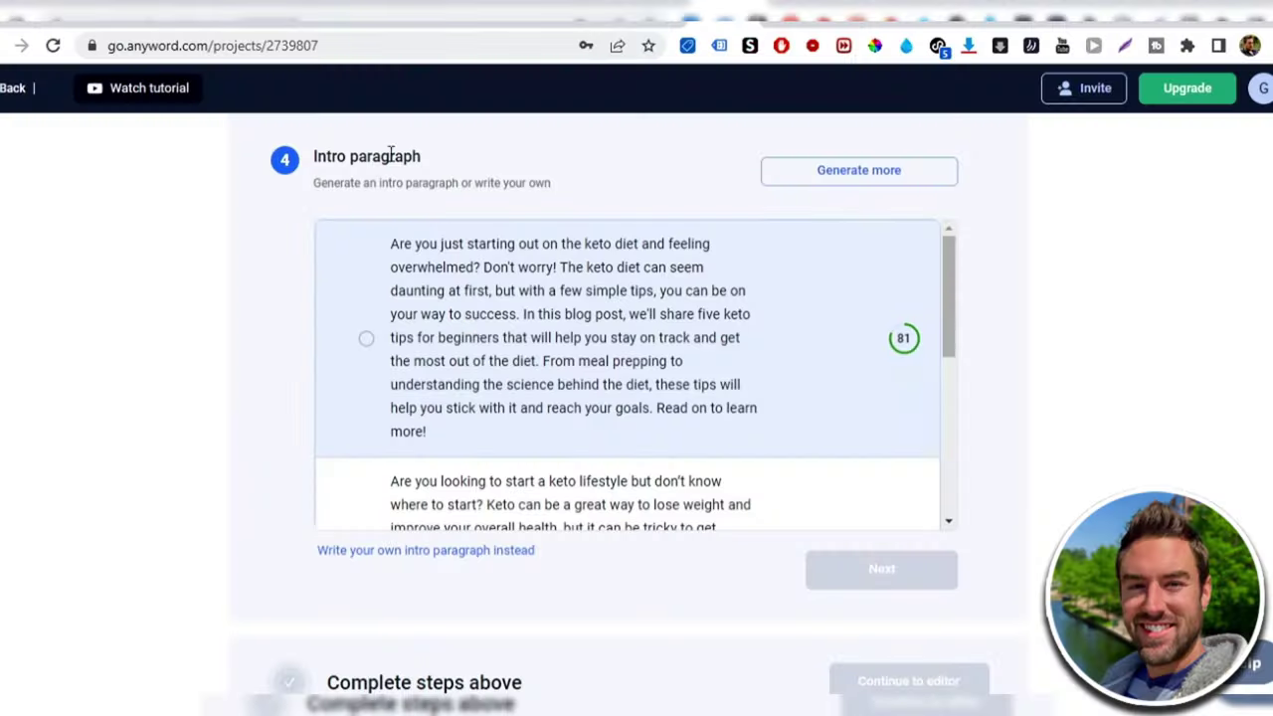
scroll(557, 318, "down", 5)
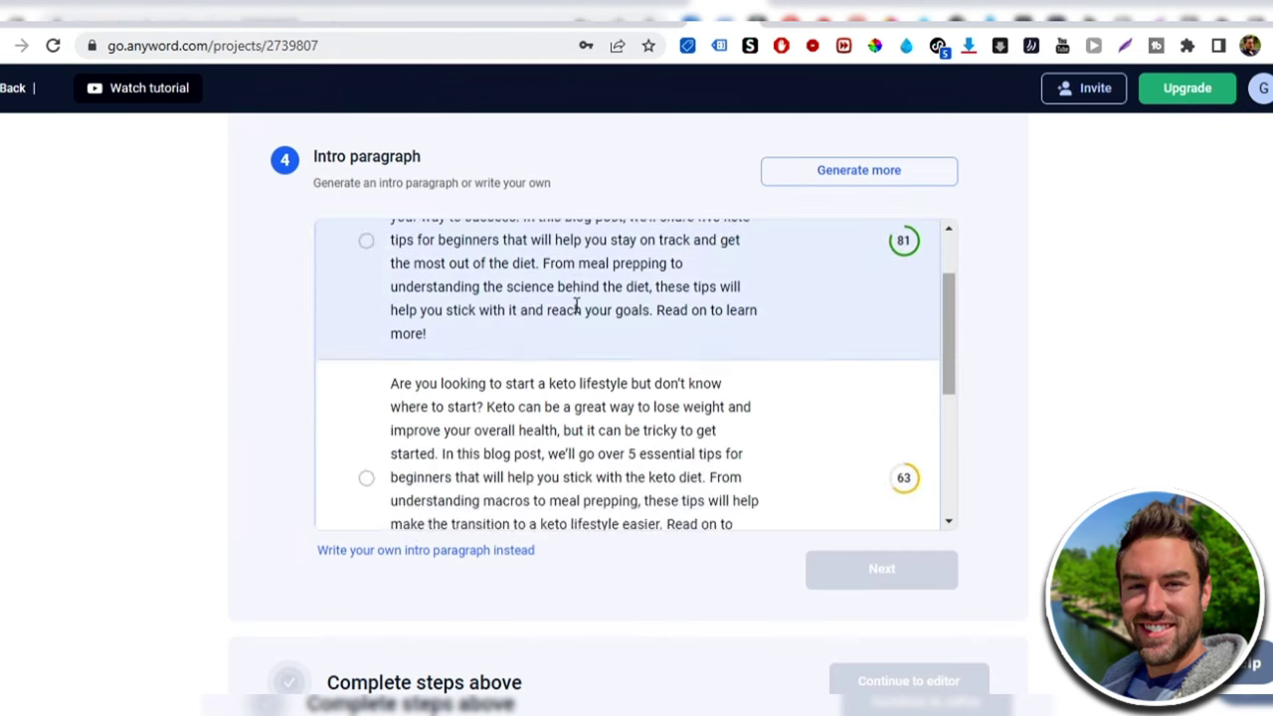
scroll(488, 454, "up", 5)
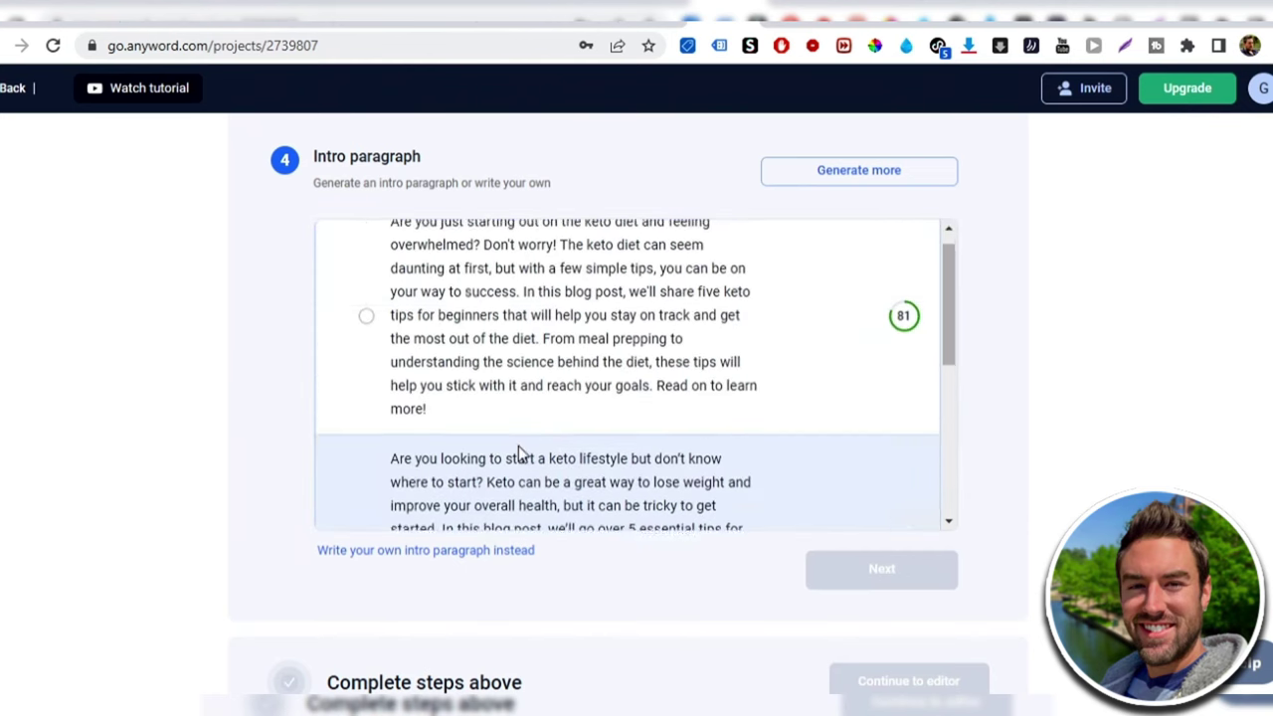
mouse_move(905, 336)
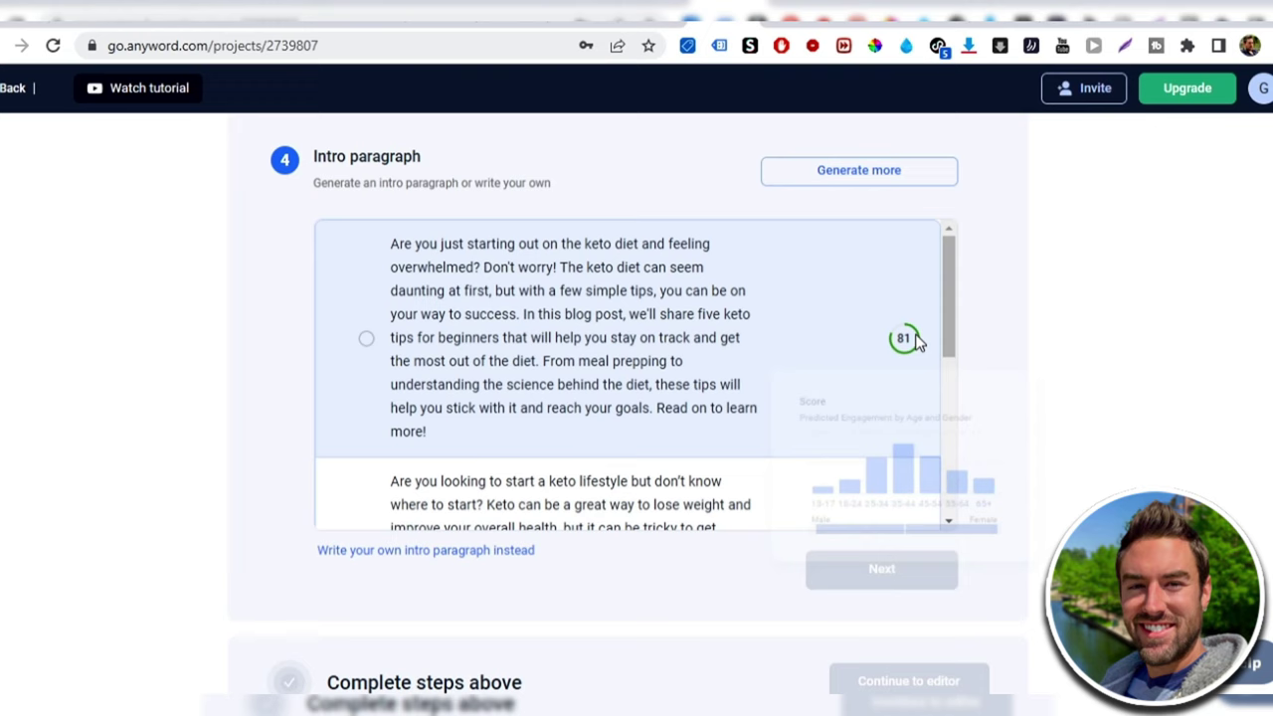
left_click(364, 340)
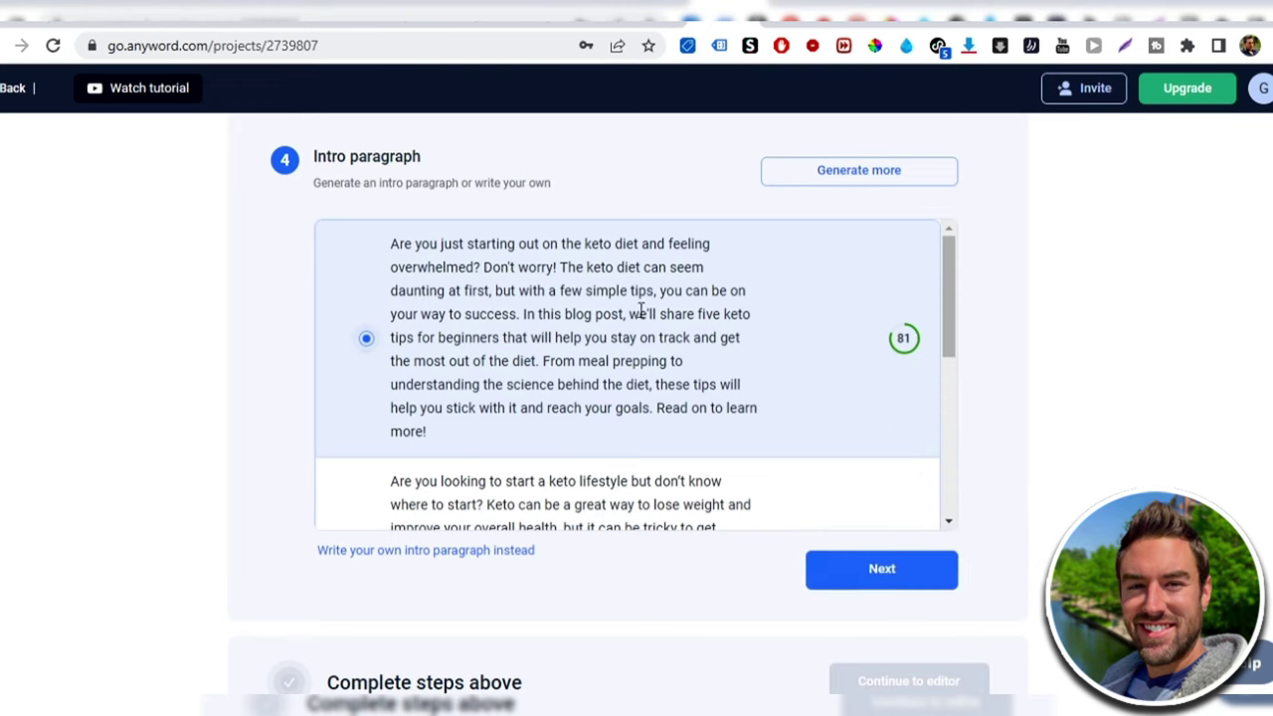
left_click(866, 491)
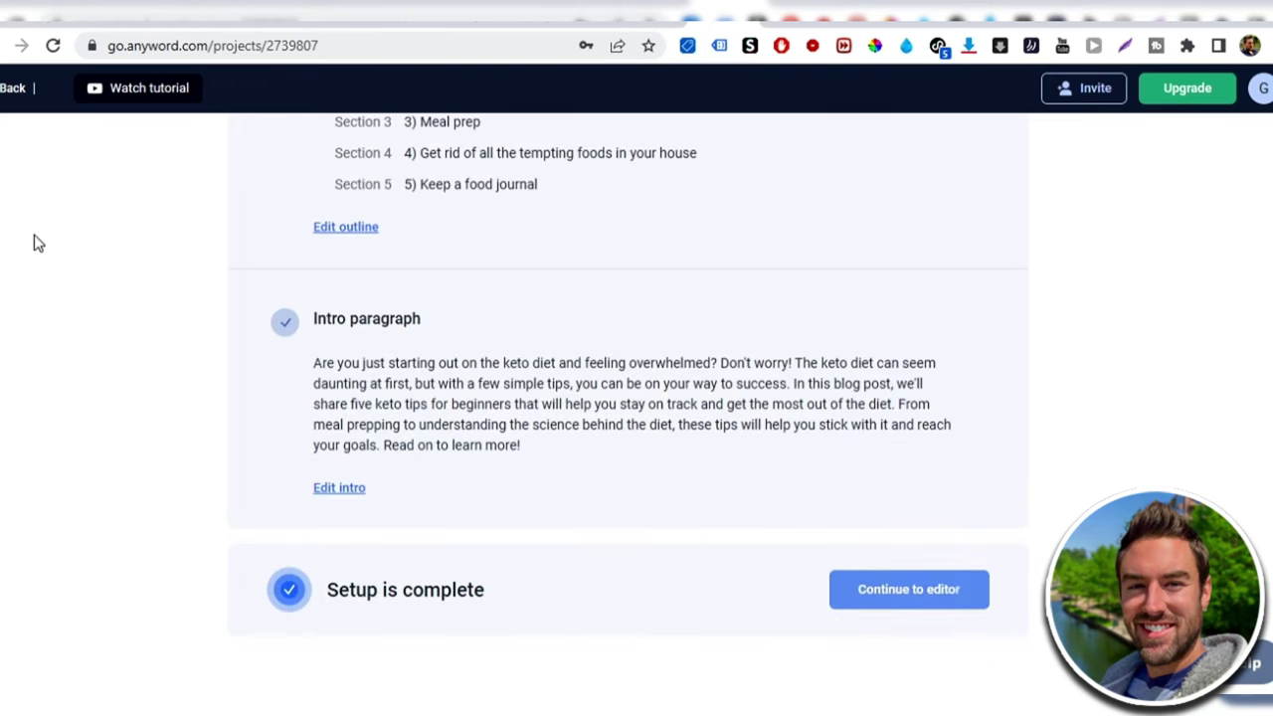
- Open the draft in the editor and review its title, intro and five empty section headings
left_click(914, 602)
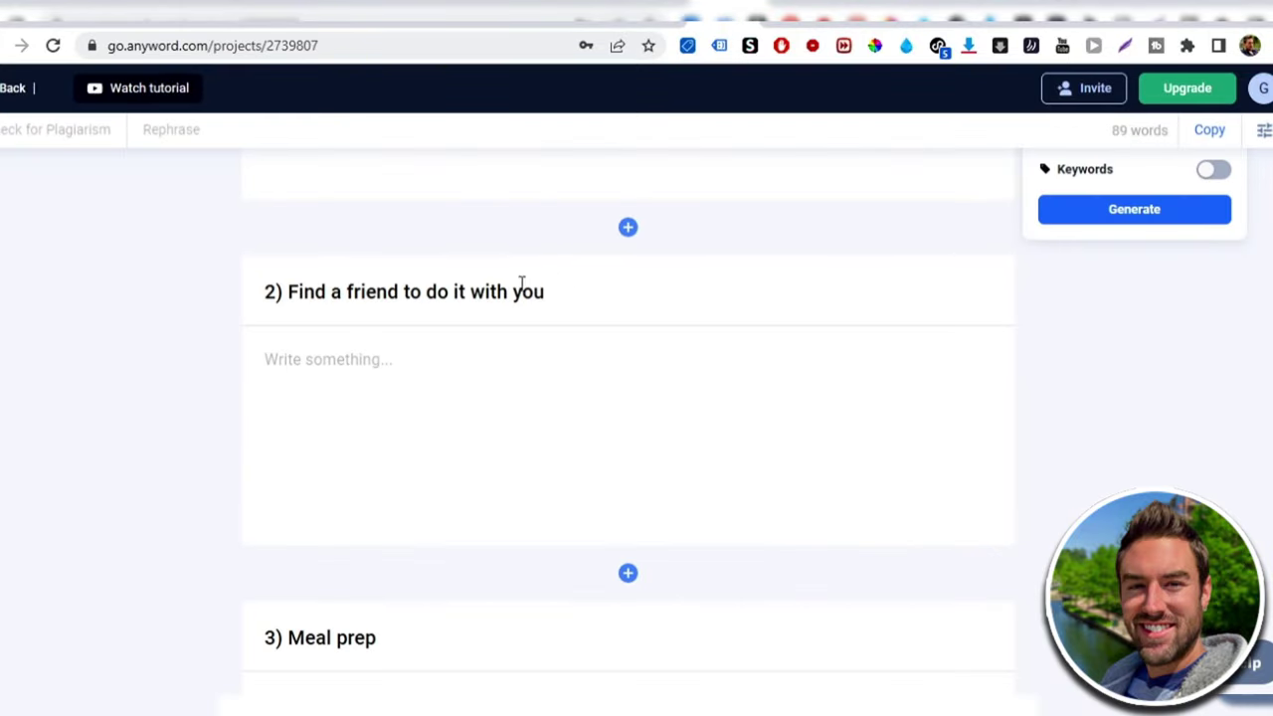
scroll(520, 287, "up", 7)
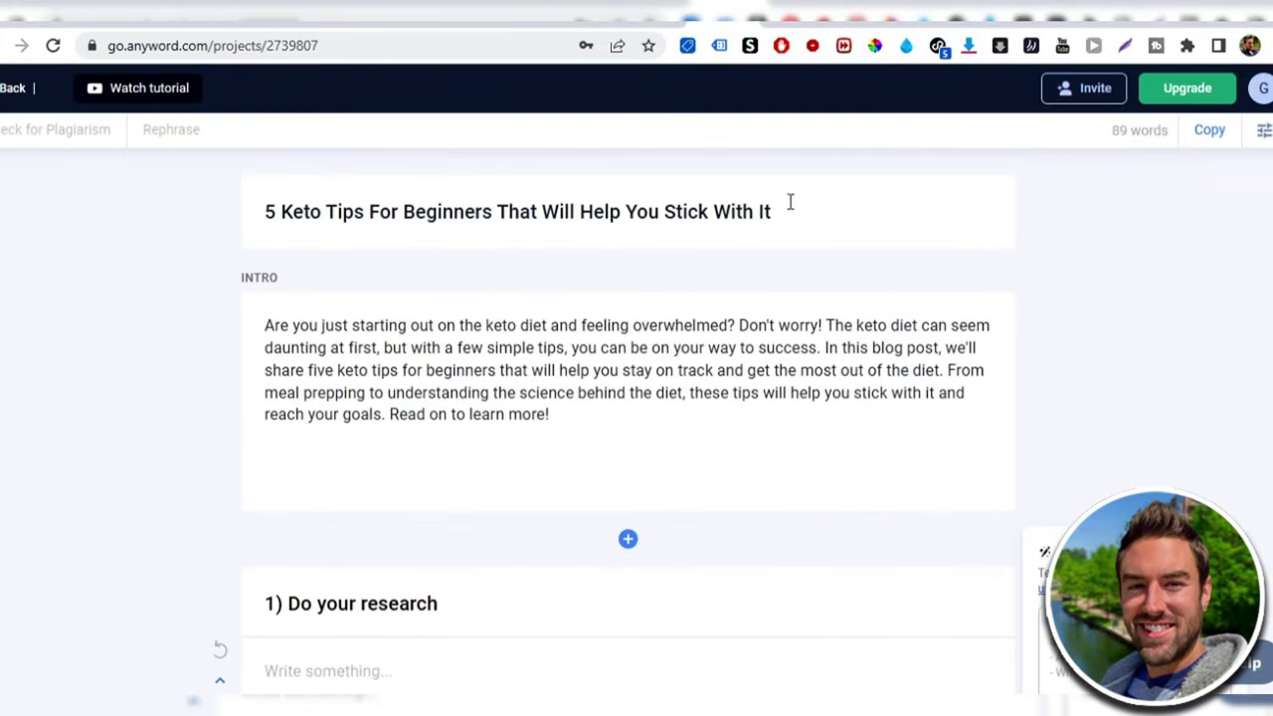
triple_click(790, 202)
left_click(56, 418)
scroll(449, 214, "down", 2)
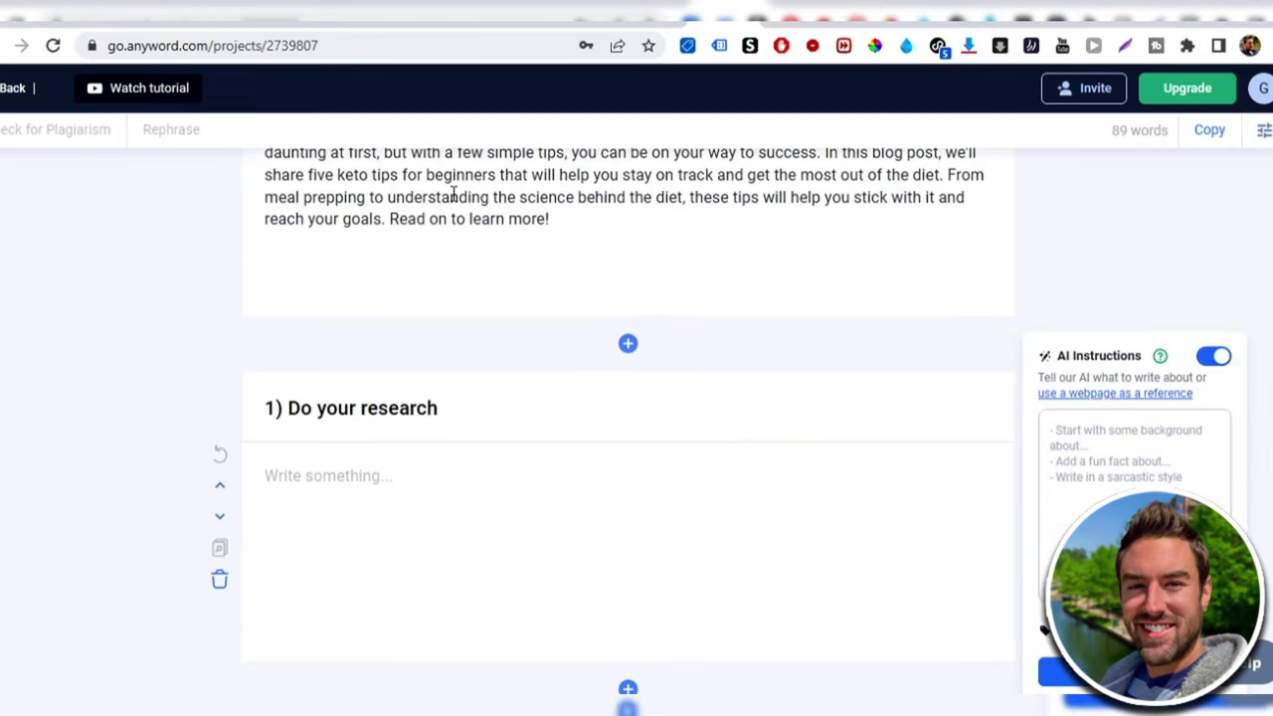
scroll(406, 377, "down", 2)
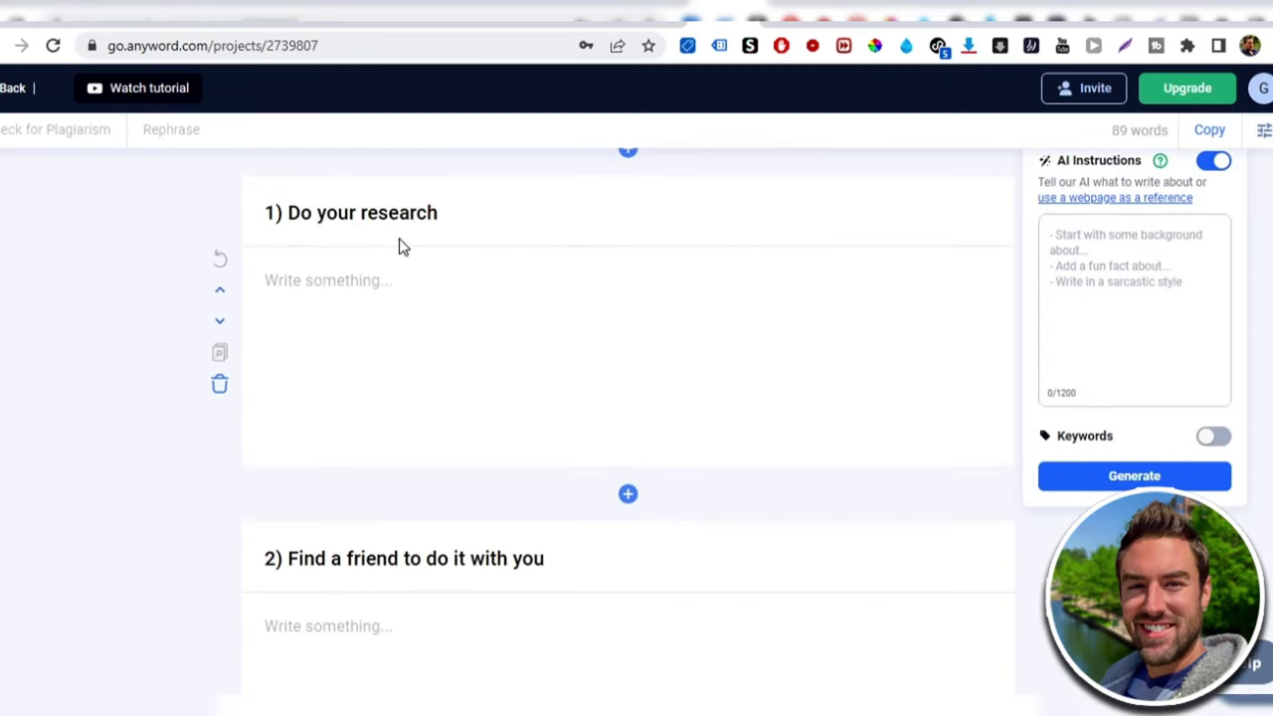
scroll(401, 247, "down", 12)
scroll(368, 481, "up", 12)
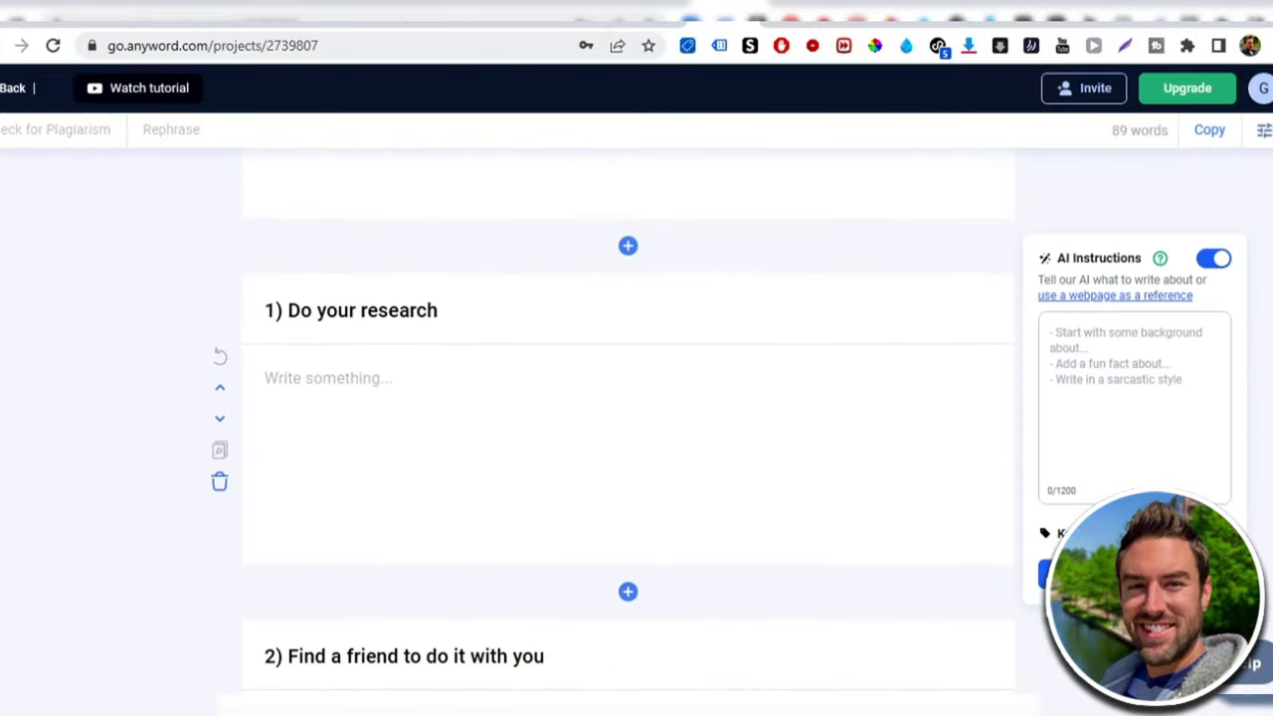
scroll(1258, 302, "down", 1)
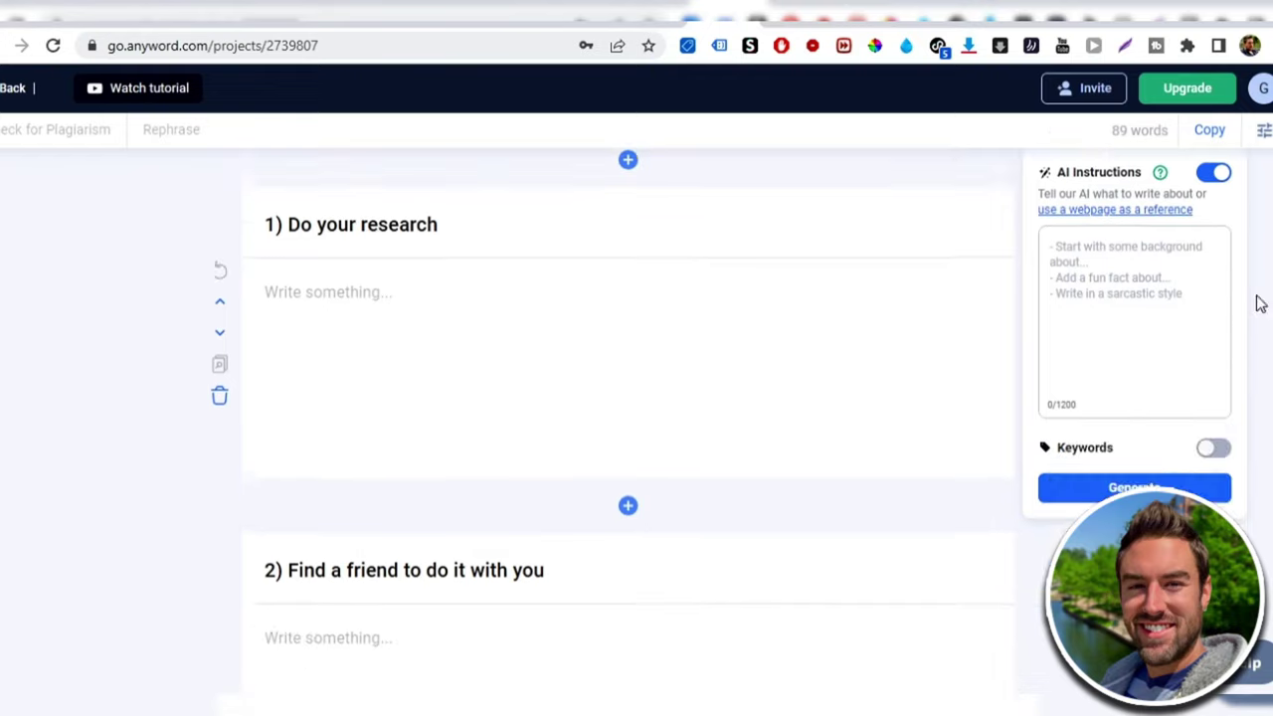
- Generate body text for each section, starting with '1) Do your research'
left_click(1131, 478)
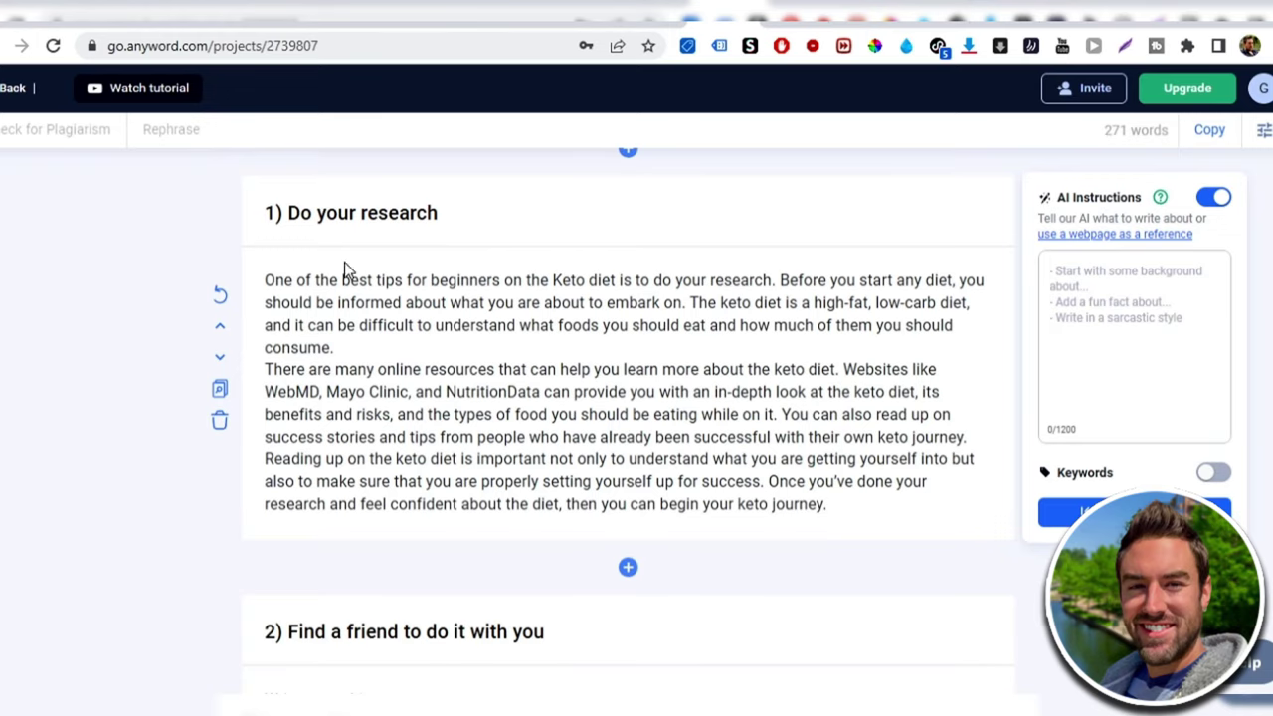
scroll(49, 404, "down", 5)
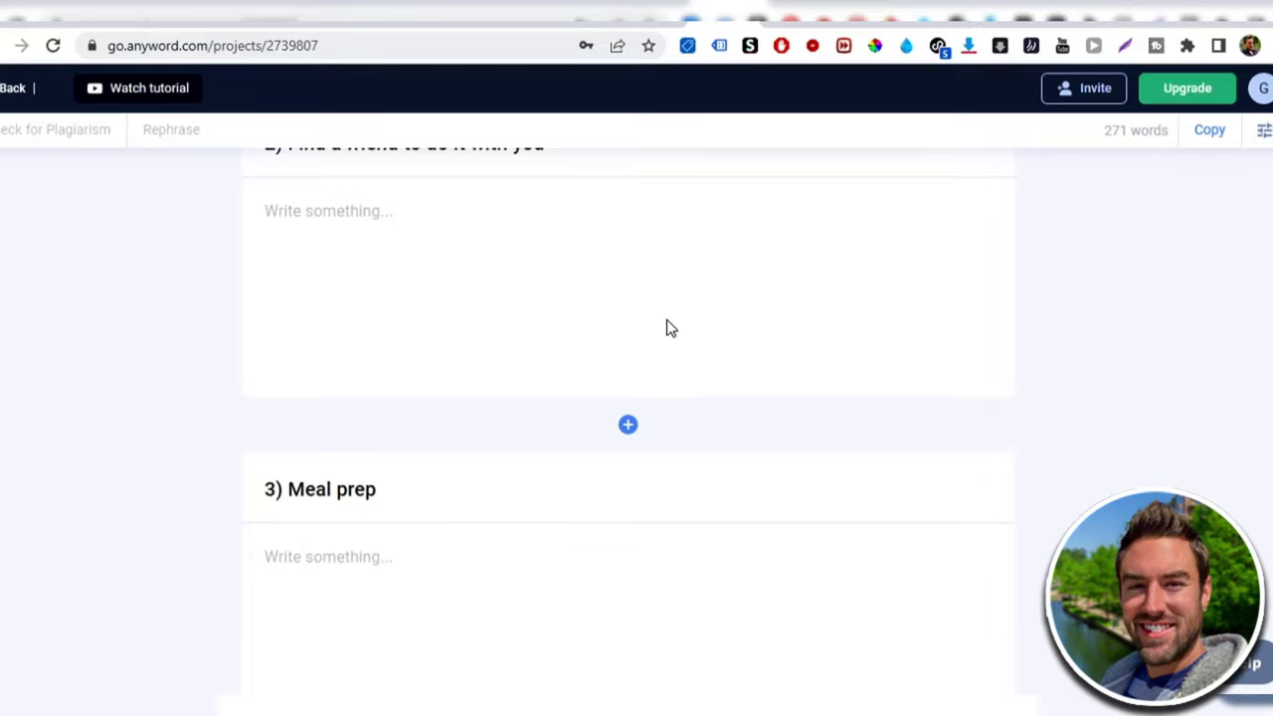
scroll(664, 348, "up", 1)
left_click(662, 297)
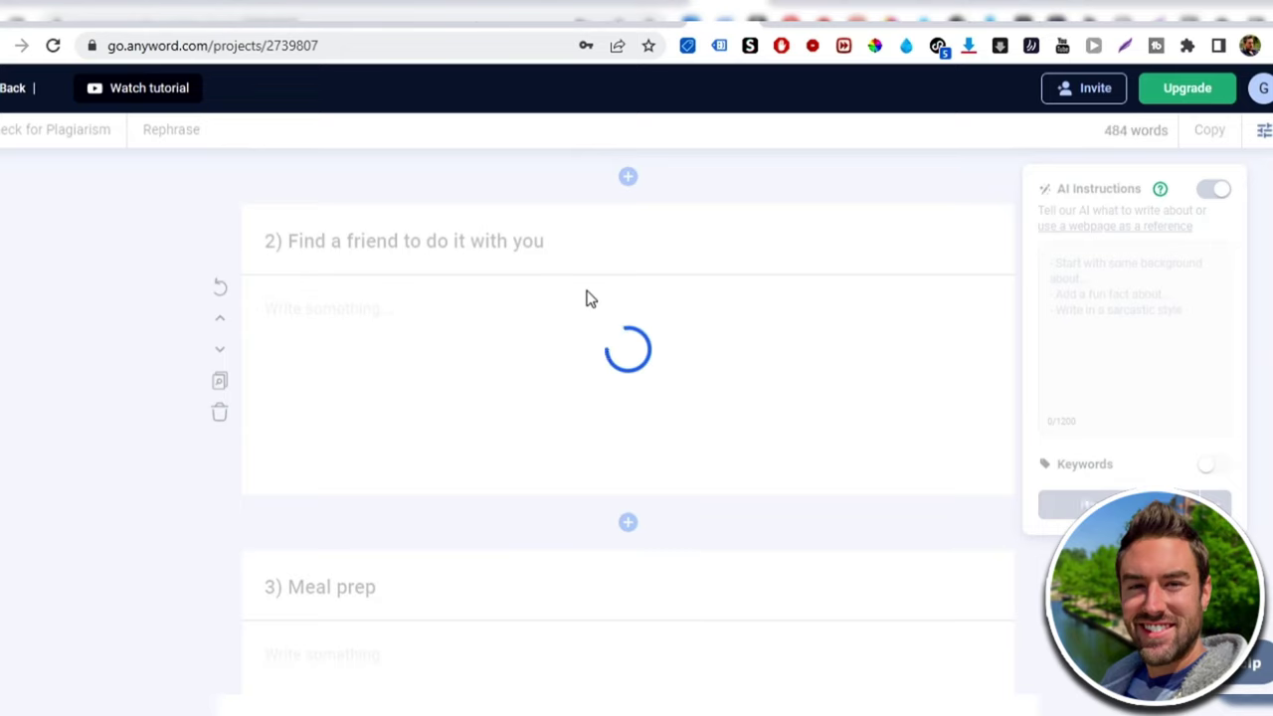
scroll(589, 294, "down", 2)
scroll(588, 294, "down", 2)
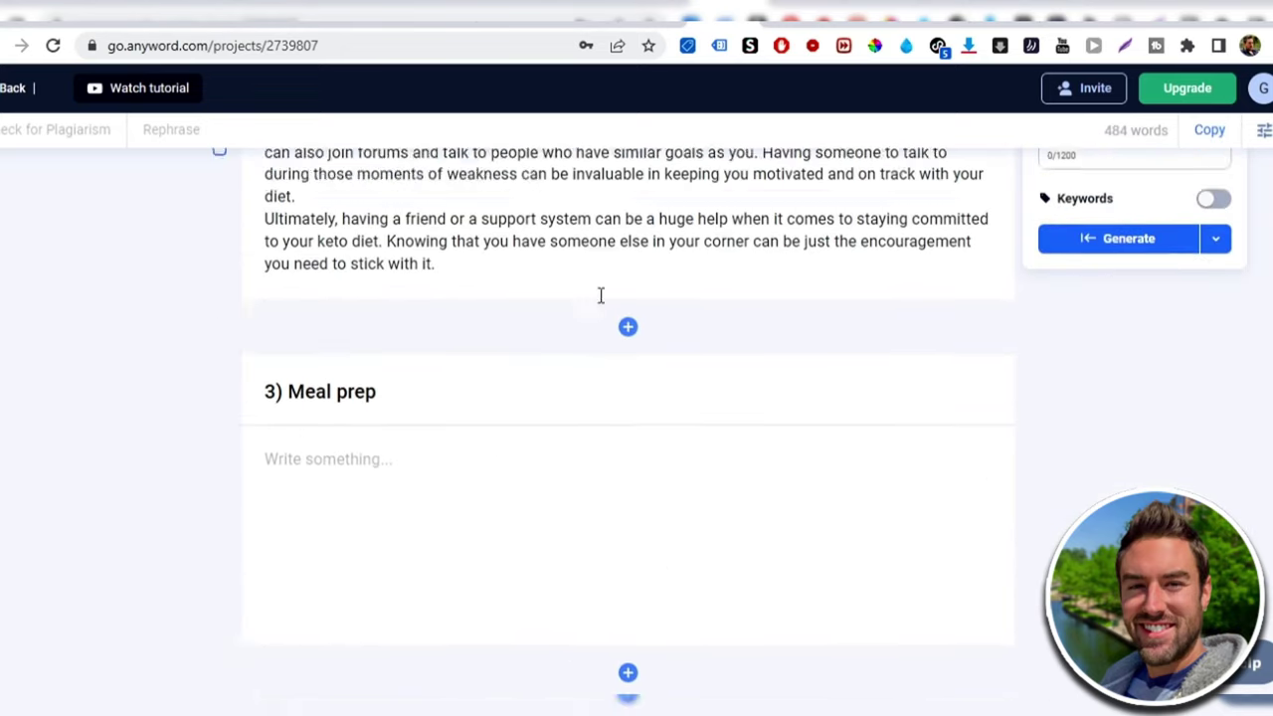
scroll(600, 295, "up", 1)
scroll(602, 335, "down", 1)
scroll(522, 303, "down", 1)
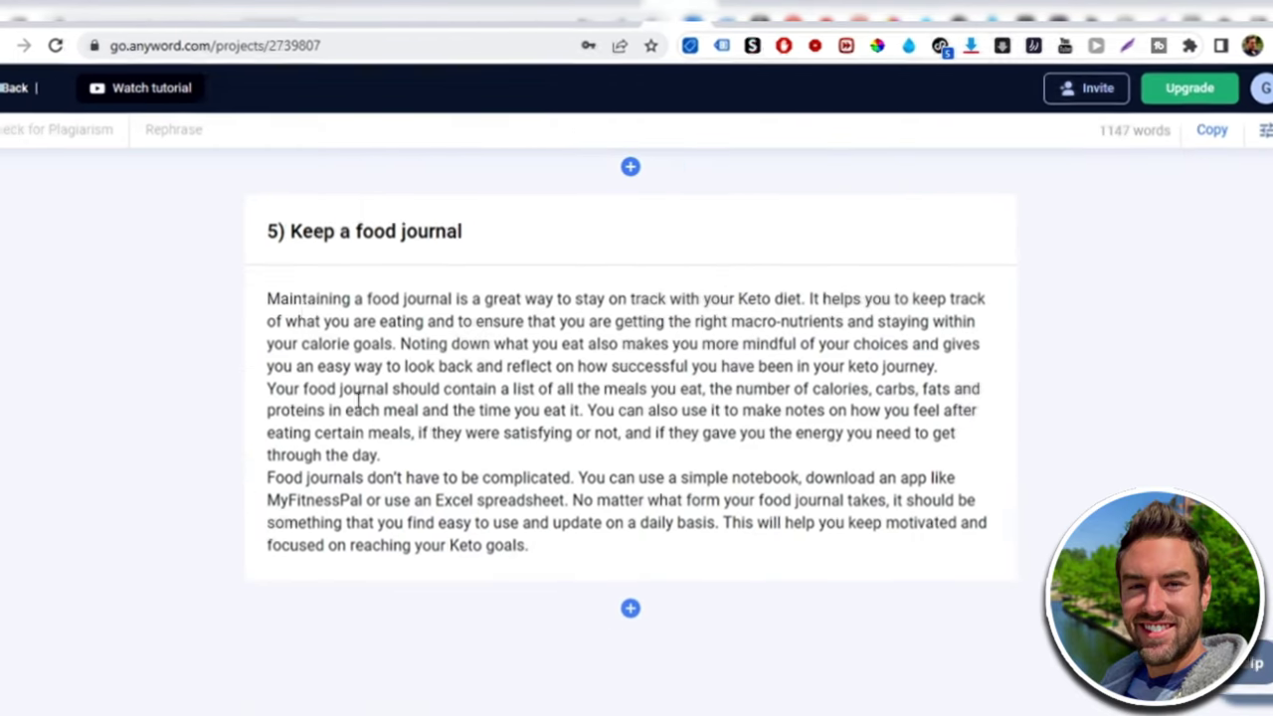
scroll(516, 516, "up", 1)
scroll(516, 516, "up", 12)
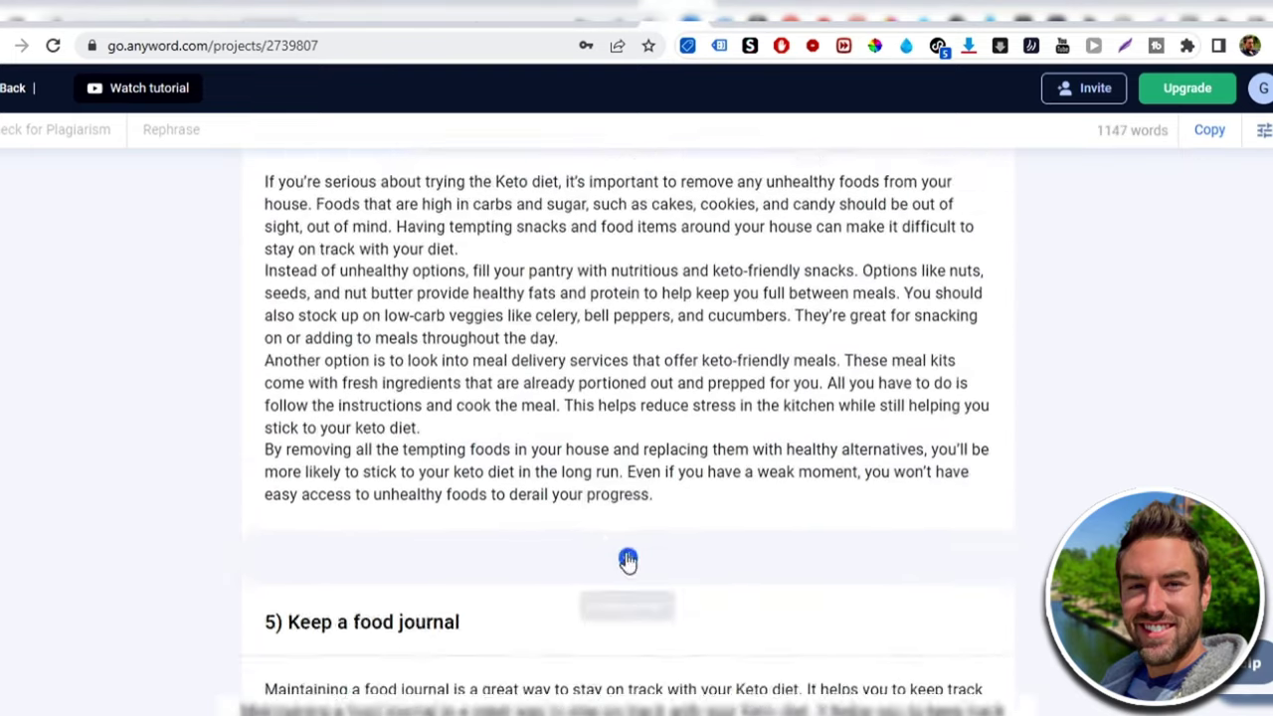
scroll(549, 475, "up", 8)
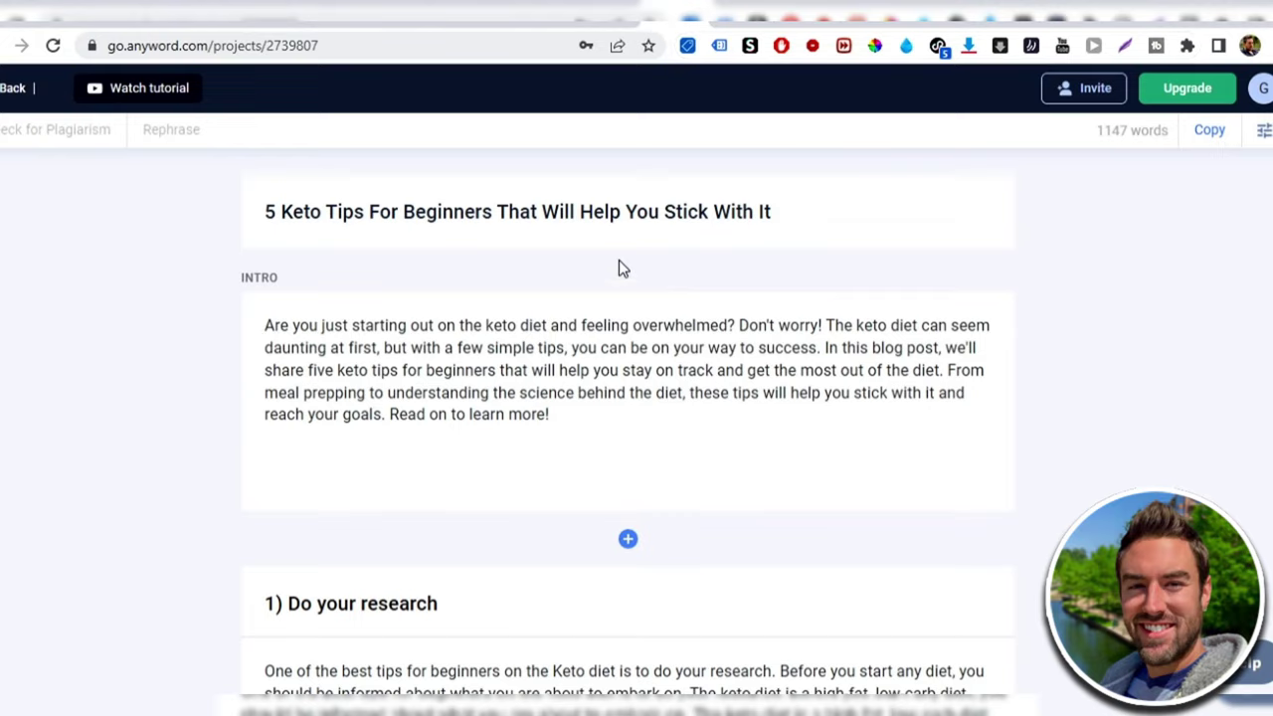
- Copy the finished 1147-word article to the clipboard
left_click(1209, 133)
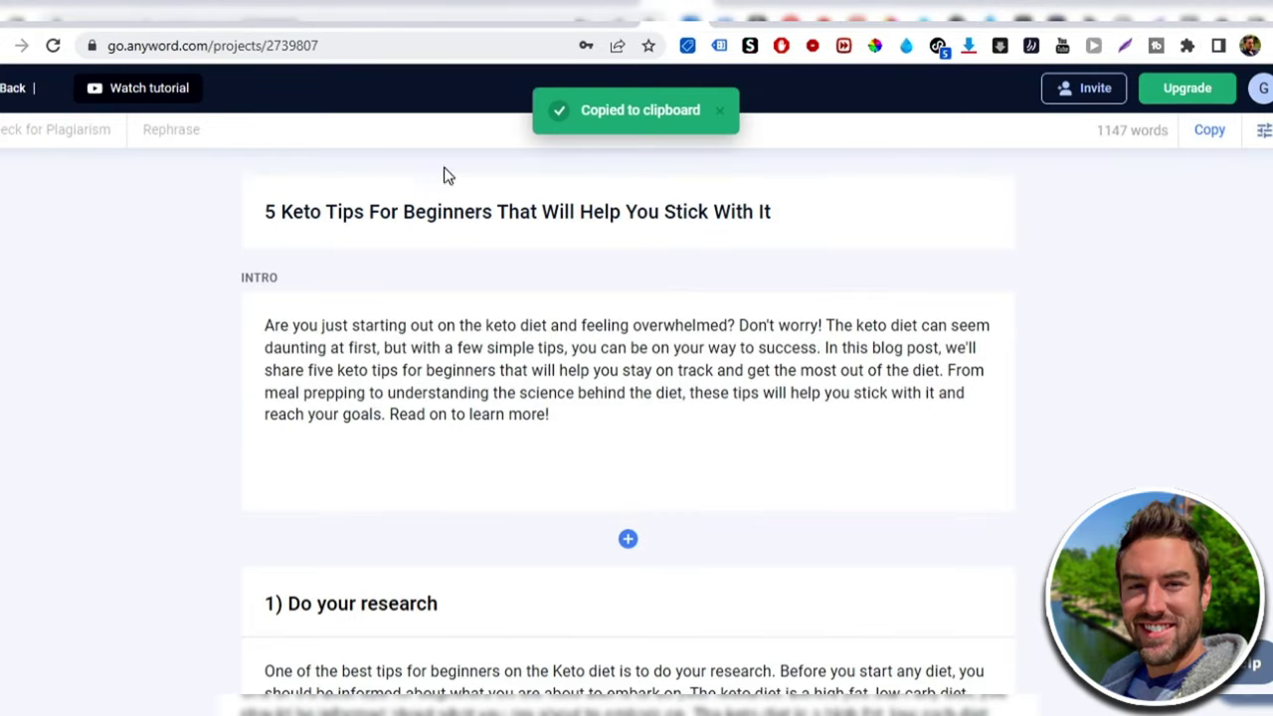
scroll(559, 417, "down", 12)
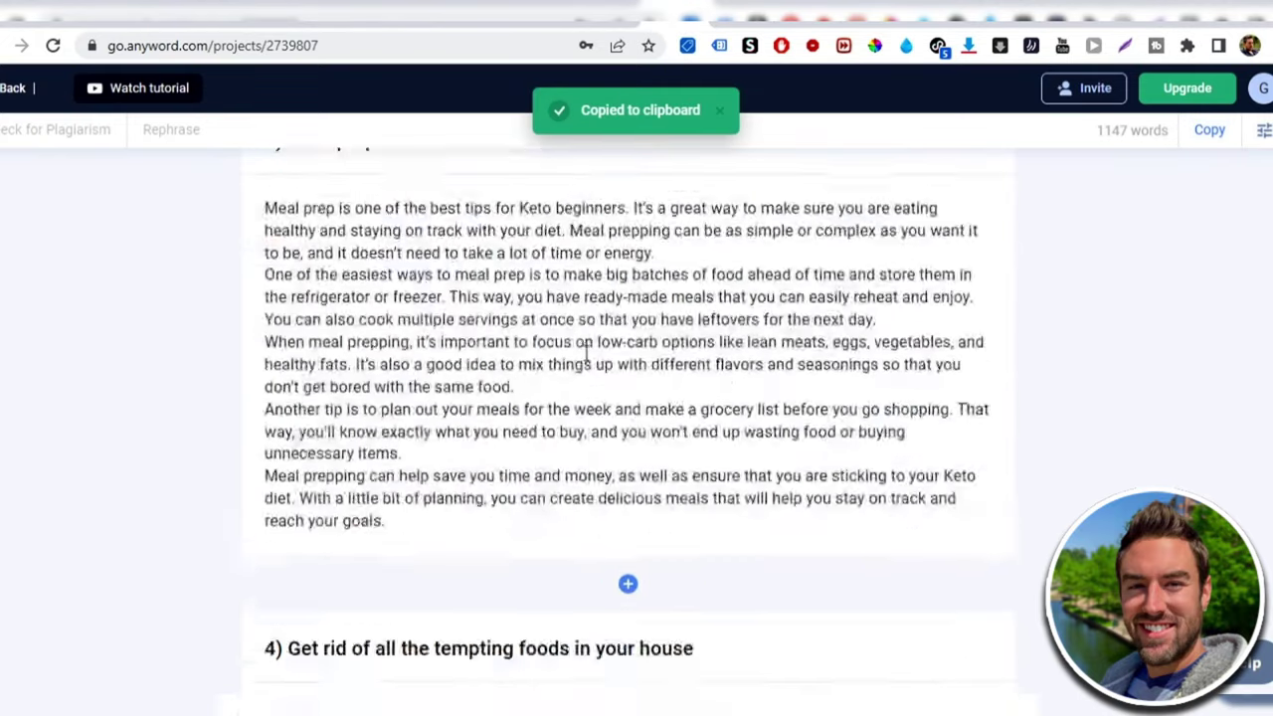
scroll(672, 470, "up", 12)
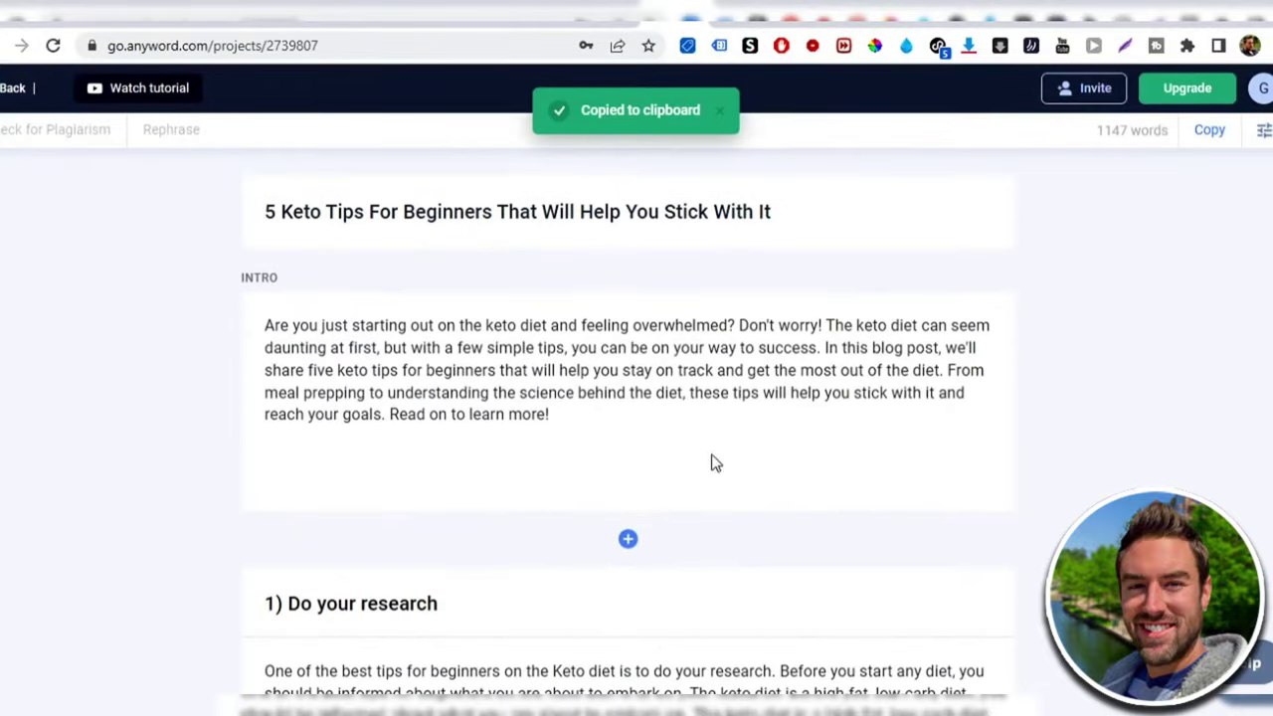
- Search Google for 'google documents' in a new browser tab
left_click(1146, 11)
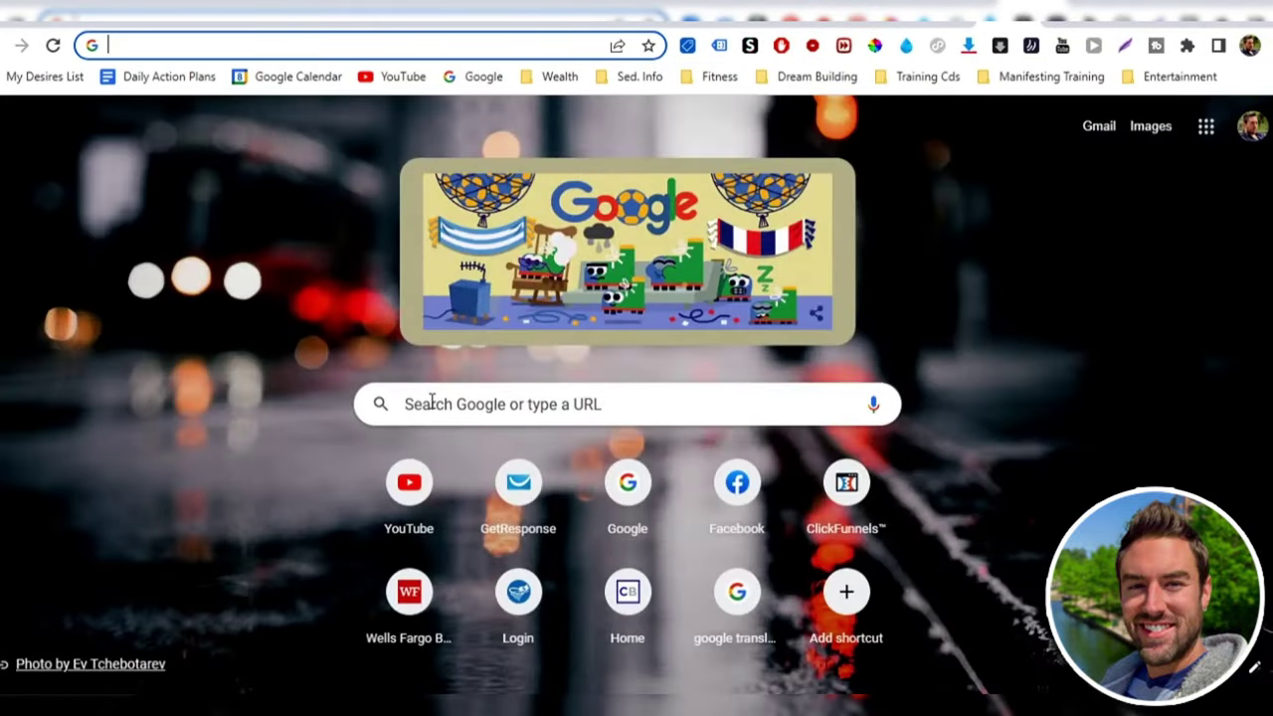
left_click(431, 403)
type("google documents")
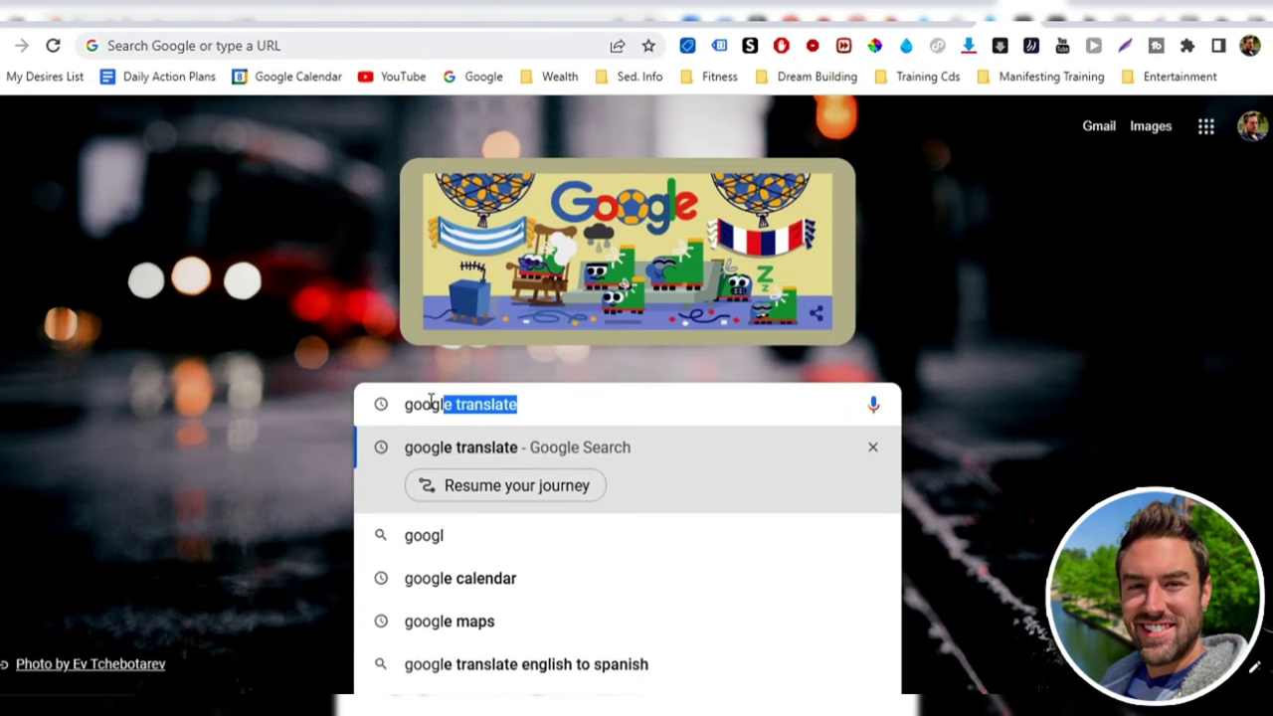
key("Return")
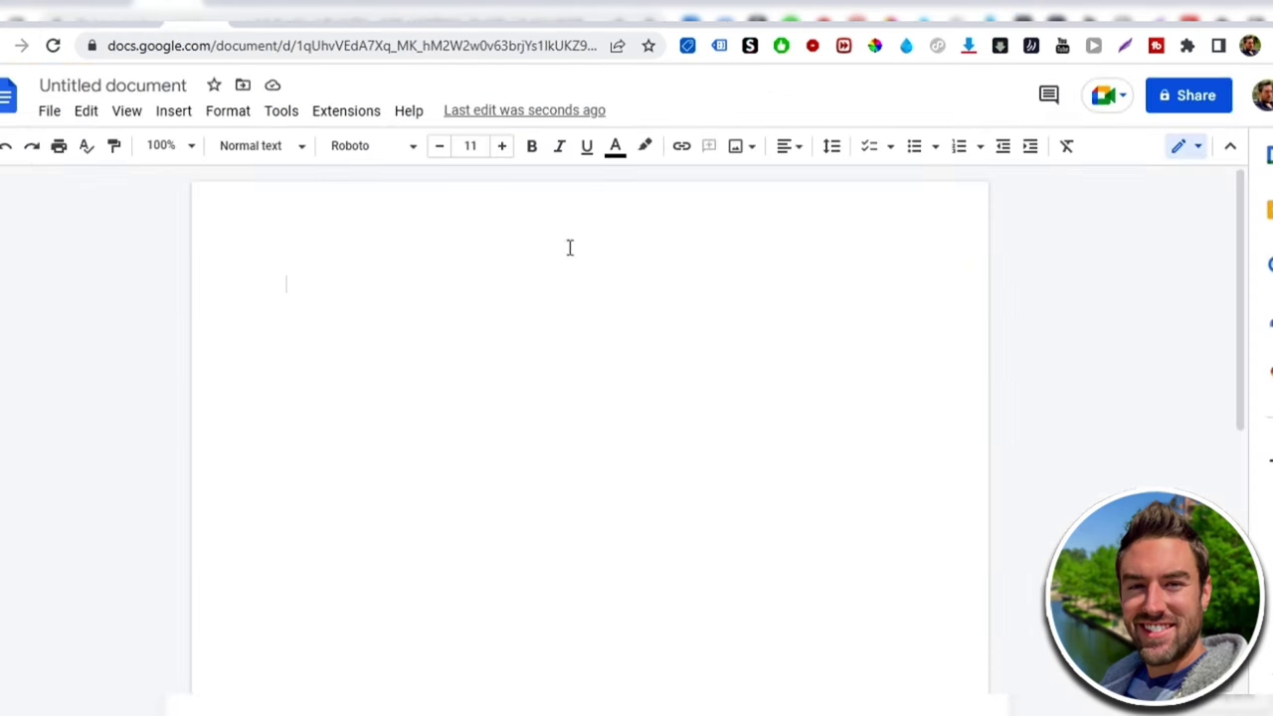
scroll(454, 324, "down", 5)
scroll(510, 532, "up", 5)
- Paste the copied keto article into the blank Google Doc and scroll through it
right_click(297, 285)
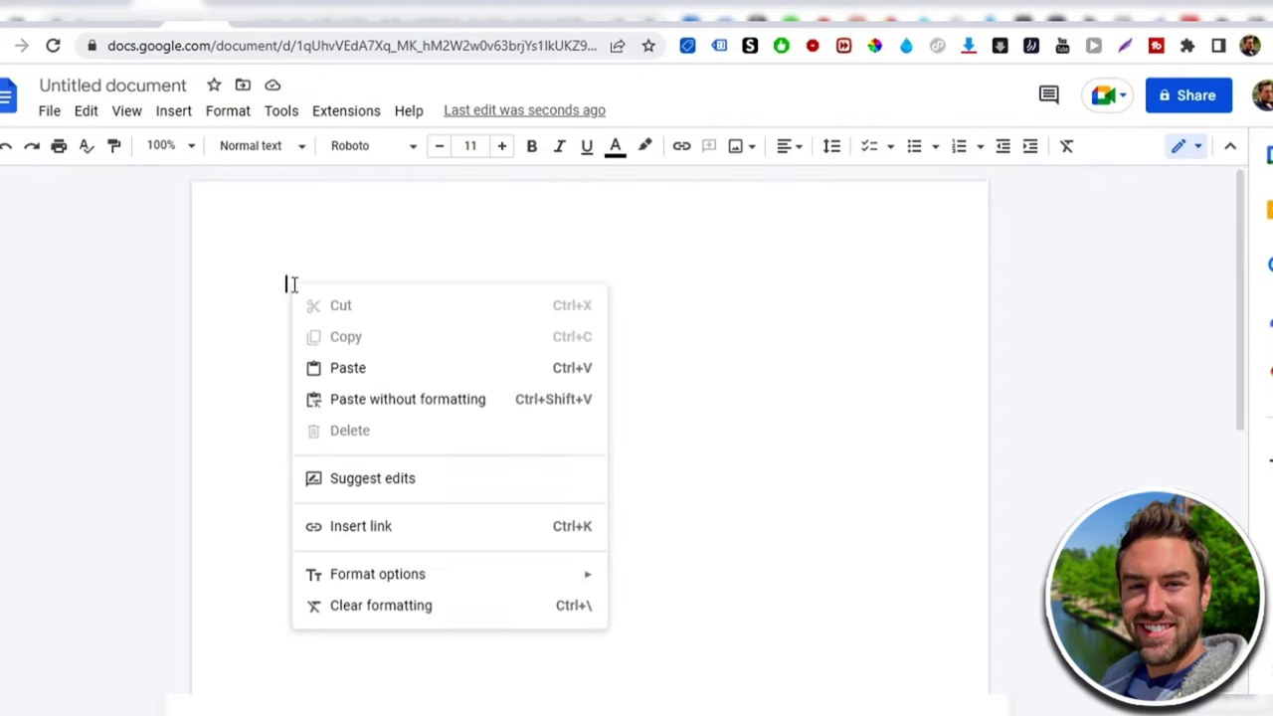
left_click(355, 379)
scroll(532, 570, "up", 15)
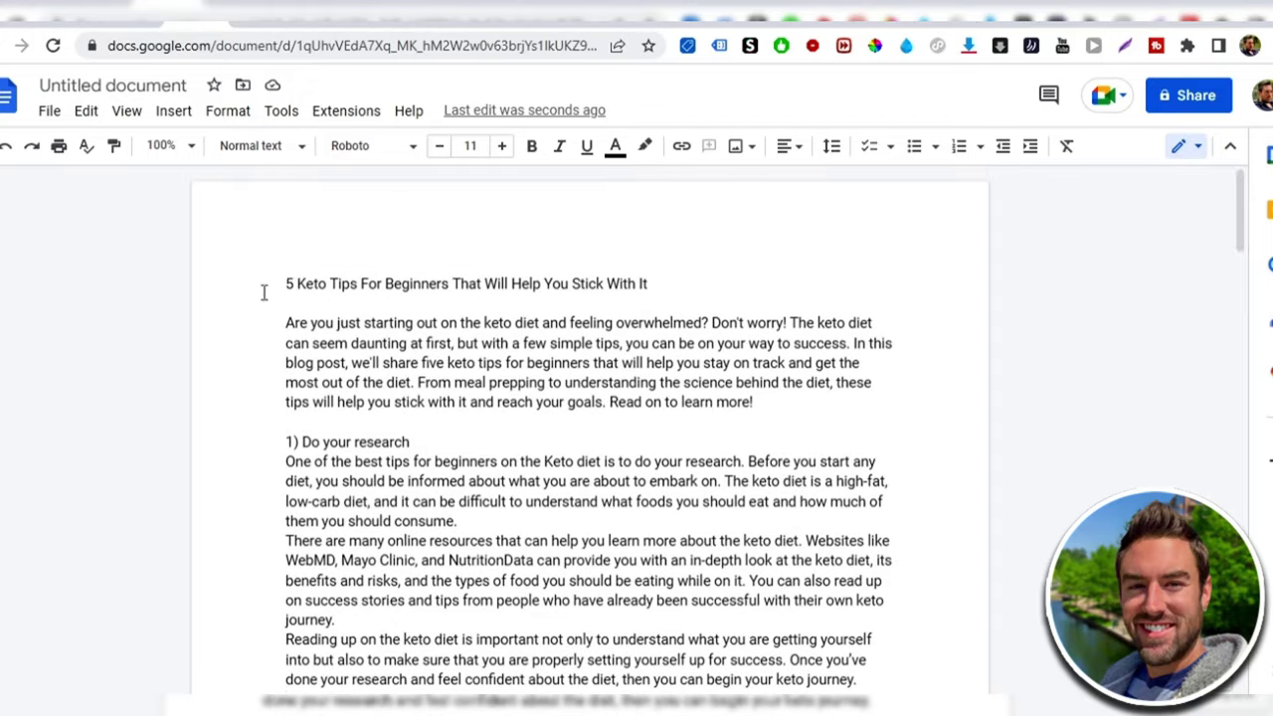
scroll(596, 246, "down", 20)
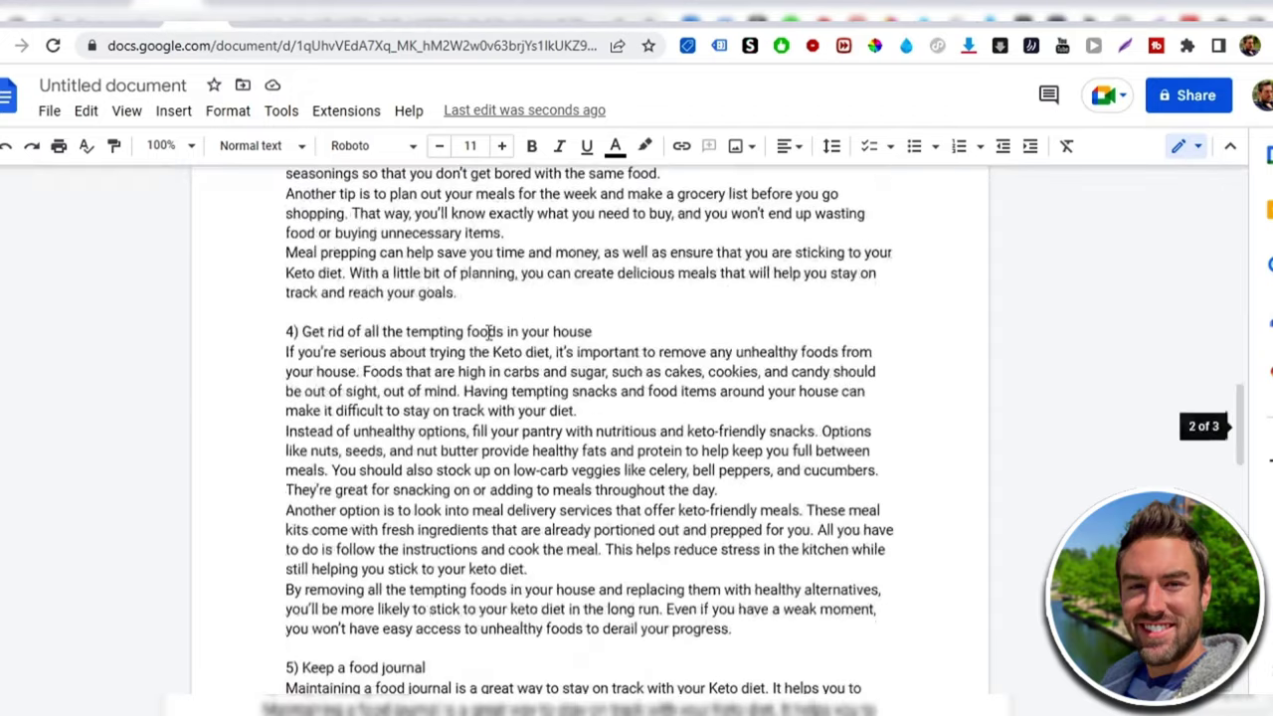
scroll(412, 462, "up", 20)
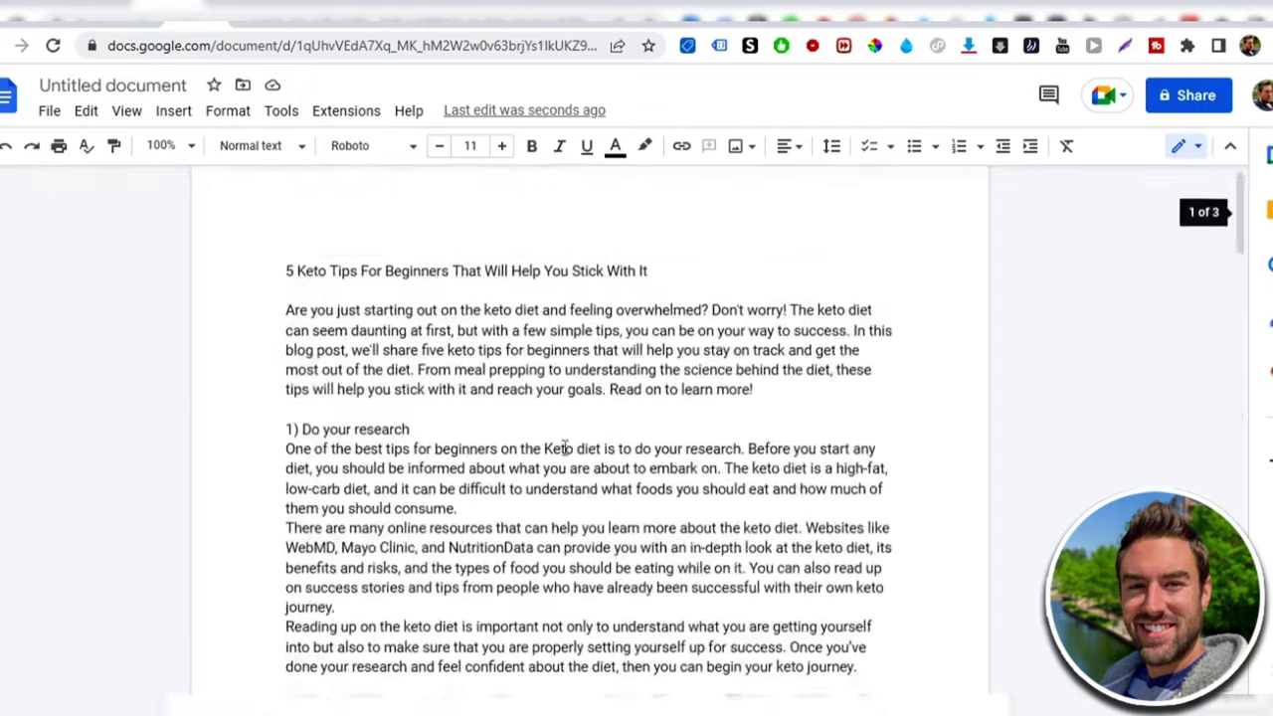
- Make the article title bold, 14 pt and centred
triple_click(453, 282)
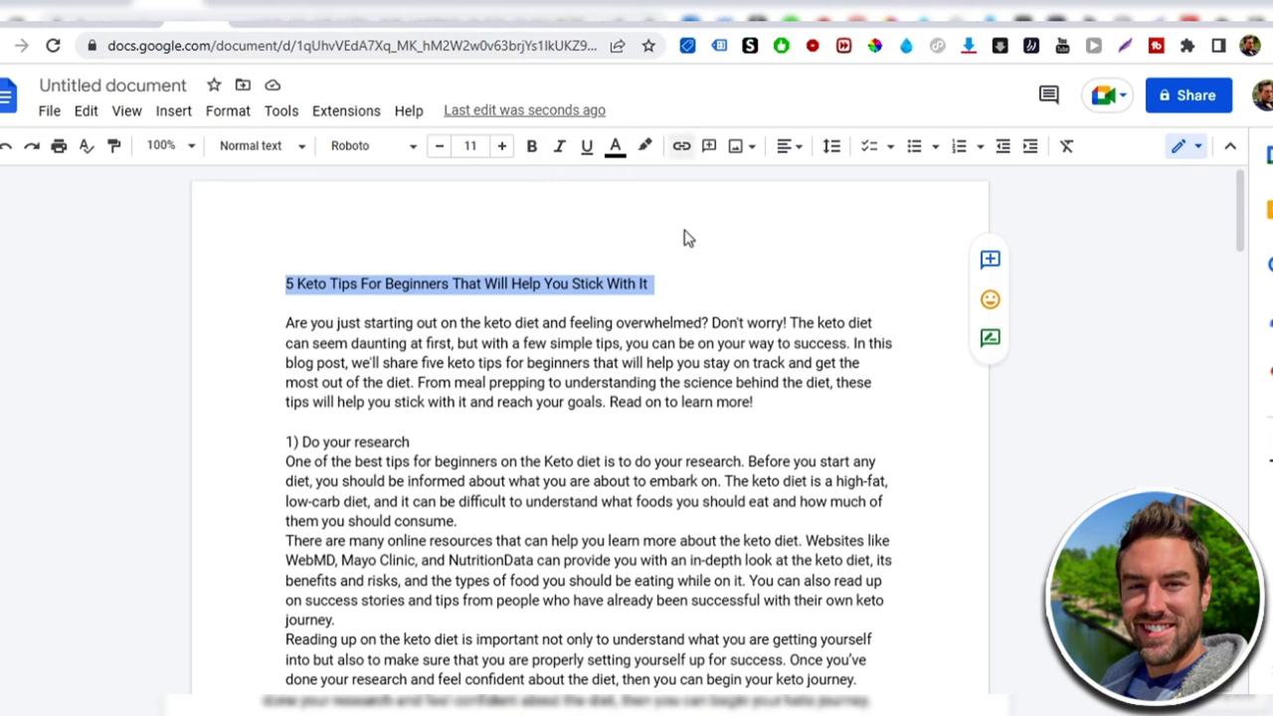
left_click(533, 147)
left_click(501, 147)
left_click(501, 146)
left_click(501, 146)
left_click(787, 146)
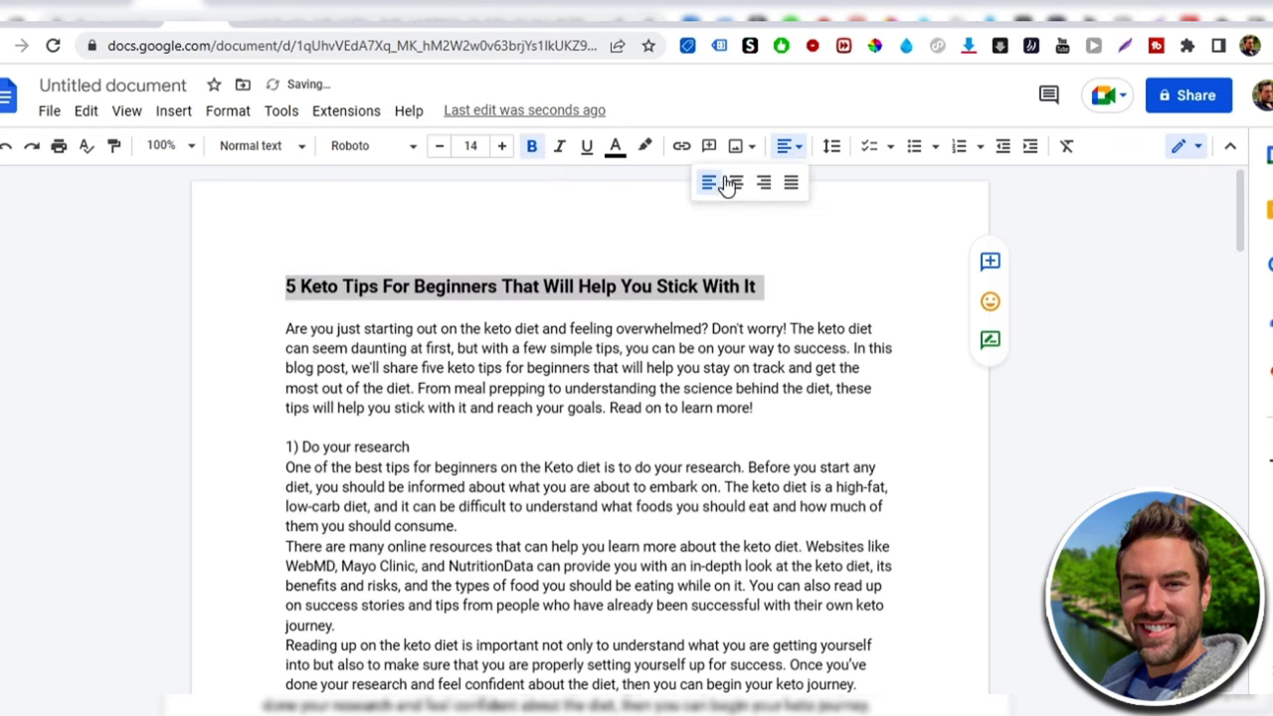
left_click(737, 186)
- Insert blank lines after the headings and paragraphs of sections 1 and 2
scroll(381, 420, "down", 2)
left_click(460, 252)
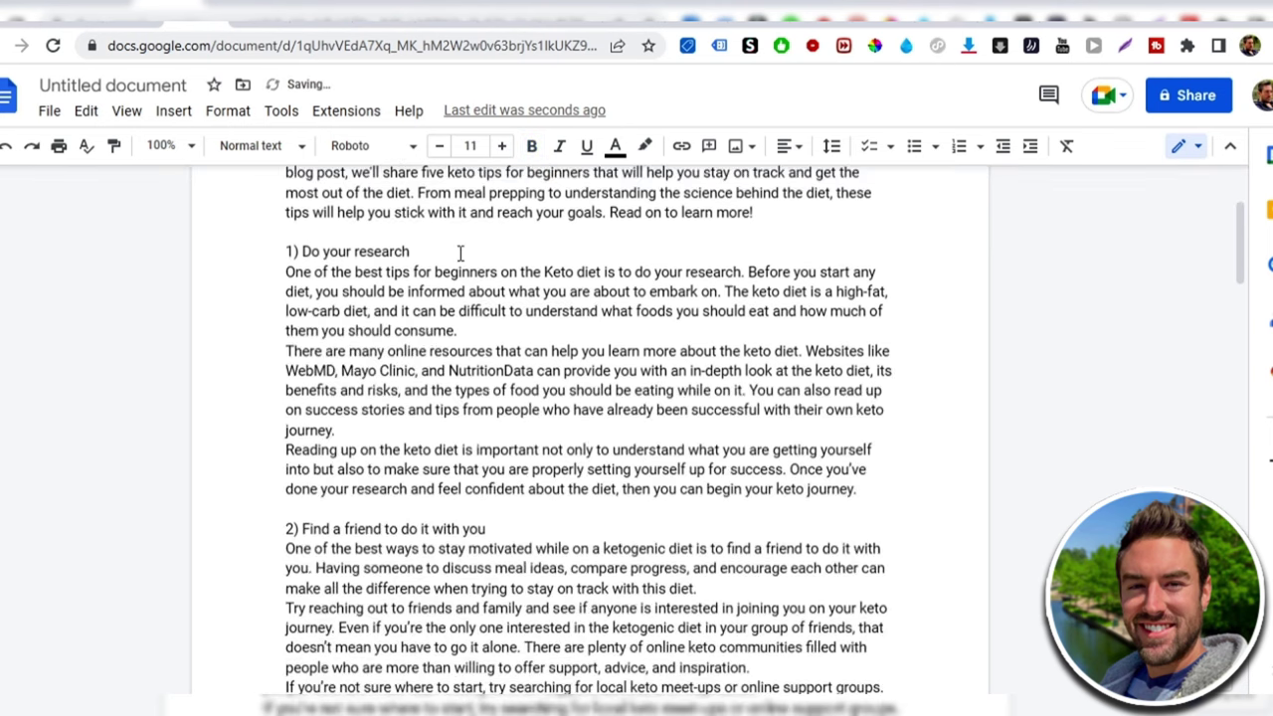
key("Return")
key("Down")
key("Down")
key("Down")
key("Down")
key("End")
key("Return")
left_click(340, 467)
key("Return")
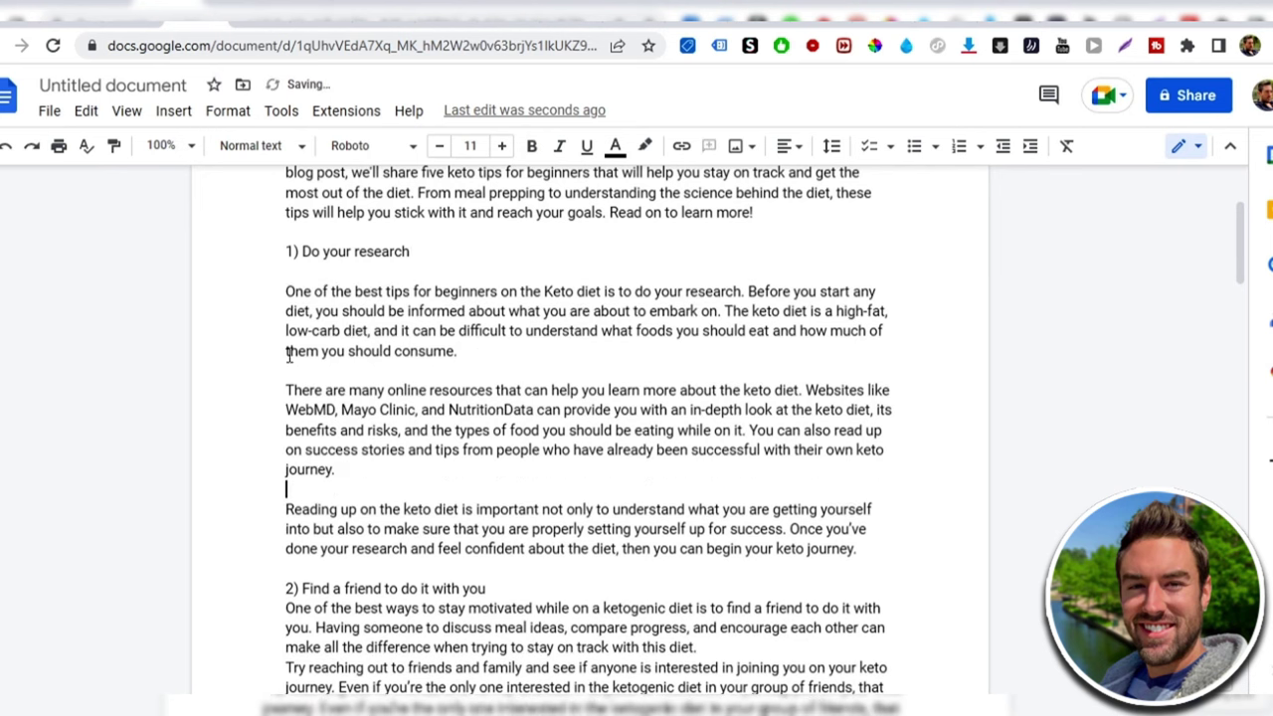
scroll(484, 391, "down", 3)
key("Return")
scroll(477, 378, "down", 3)
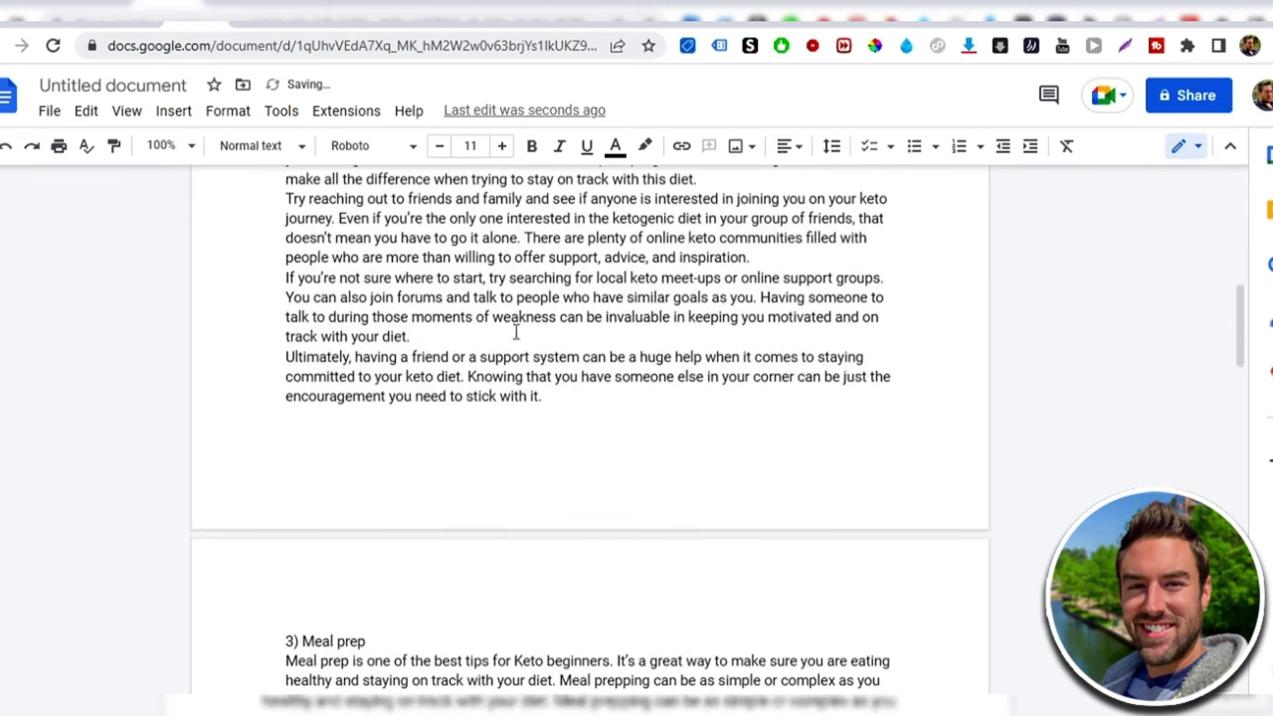
left_click(514, 328)
key("Return")
scroll(597, 298, "up", 1)
left_click(716, 279)
key("Return")
left_click(758, 375)
key("Return")
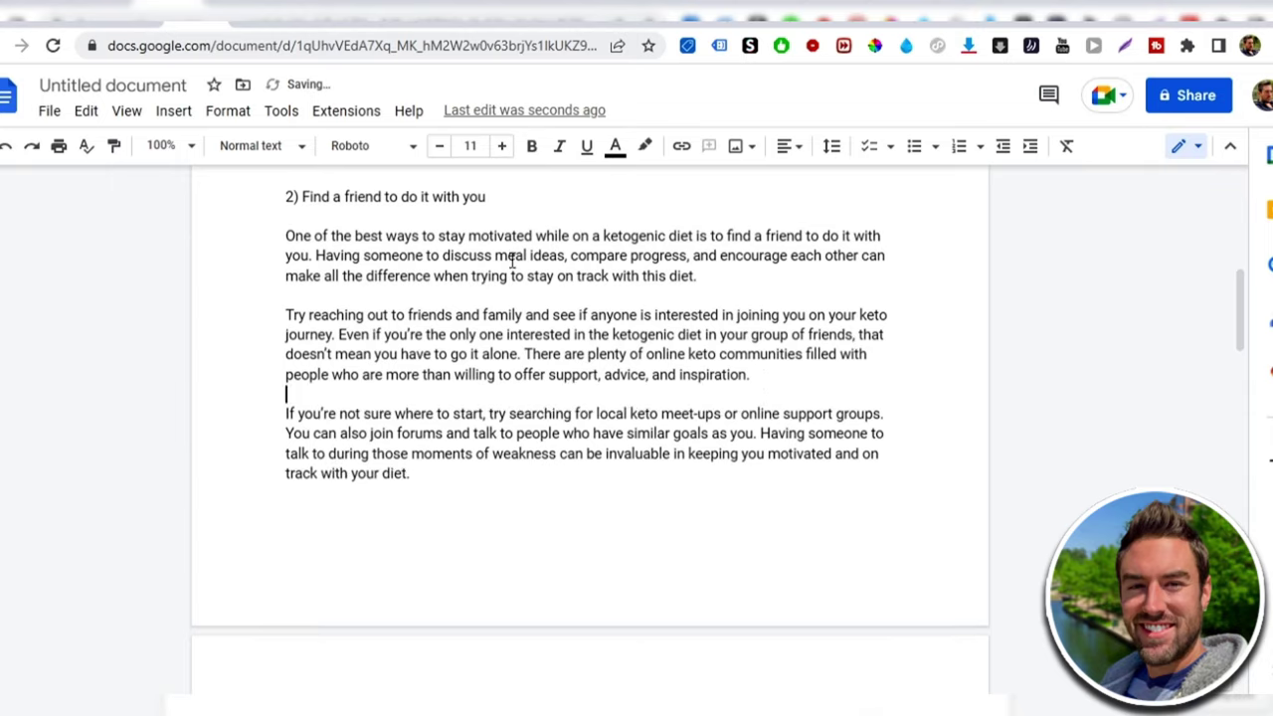
scroll(577, 261, "down", 8)
left_click(364, 372)
key("Return")
- Insert blank lines after the headings and paragraphs of sections 3 through 5
left_click(403, 233)
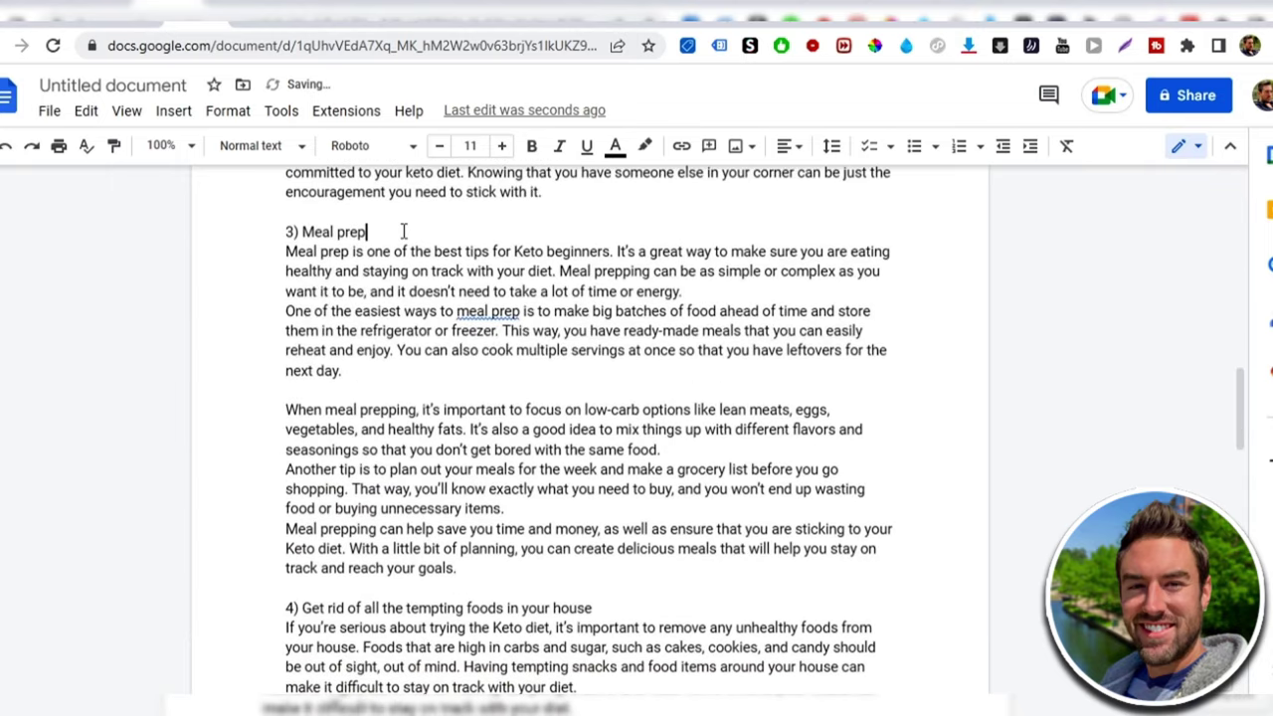
key("Return")
key("Return")
scroll(696, 299, "down", 3)
left_click(528, 255)
key("Return")
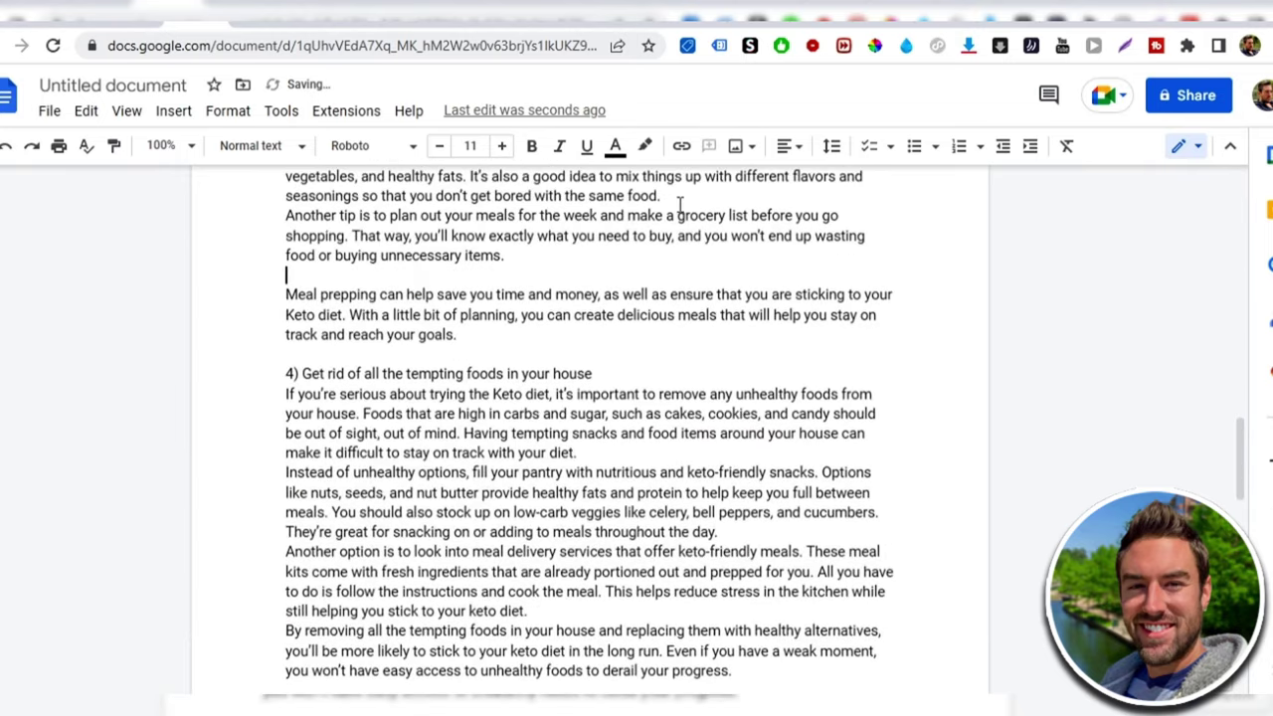
left_click(664, 204)
key("Return")
left_click(593, 394)
key("Return")
left_click(577, 492)
key("Return")
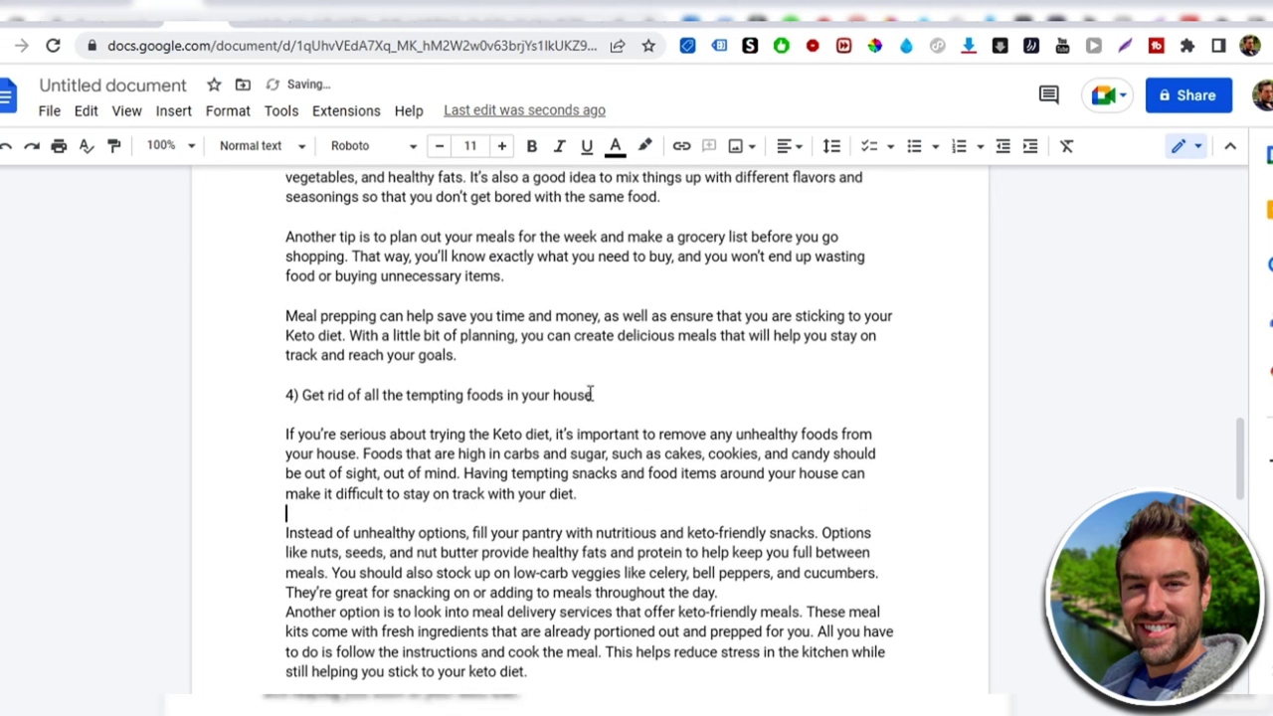
scroll(576, 448, "down", 3)
left_click(718, 298)
key("Return")
scroll(484, 290, "down", 3)
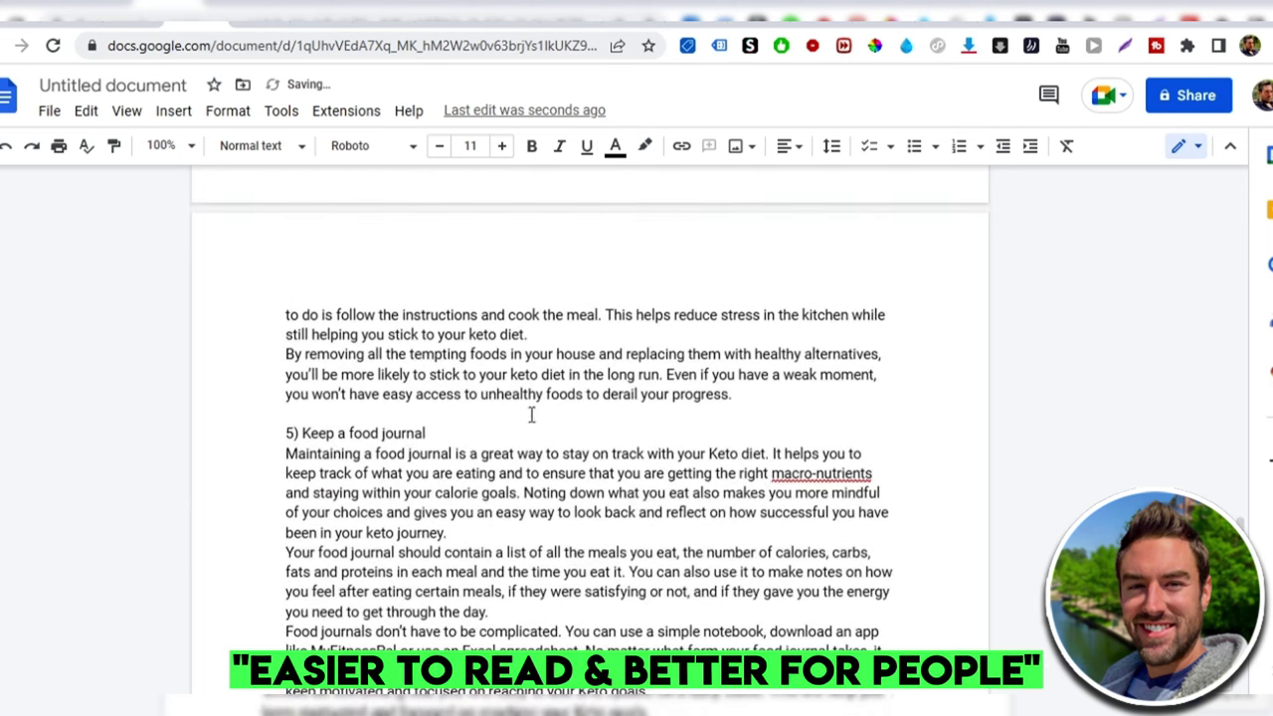
left_click(596, 334)
key("Return")
scroll(596, 338, "down", 2)
scroll(527, 299, "down", 1)
left_click(468, 256)
key("Return")
left_click(454, 378)
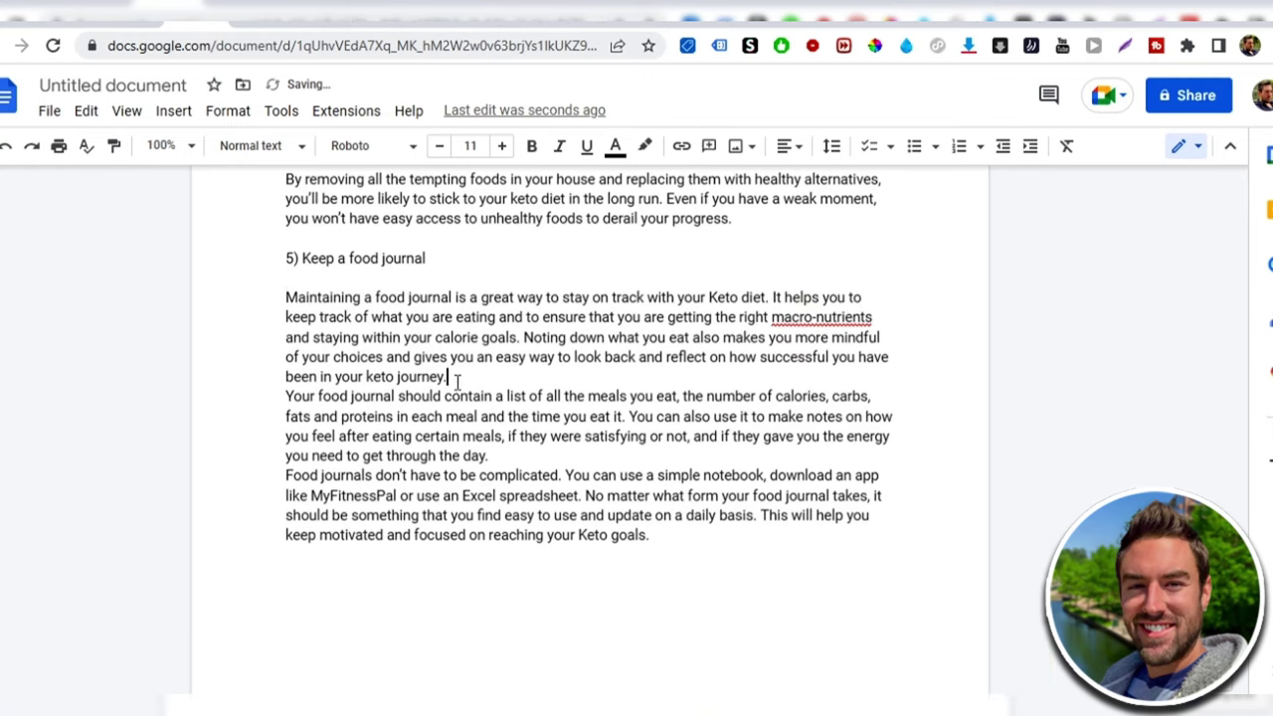
key("Return")
key("Return")
scroll(528, 476, "down", 4)
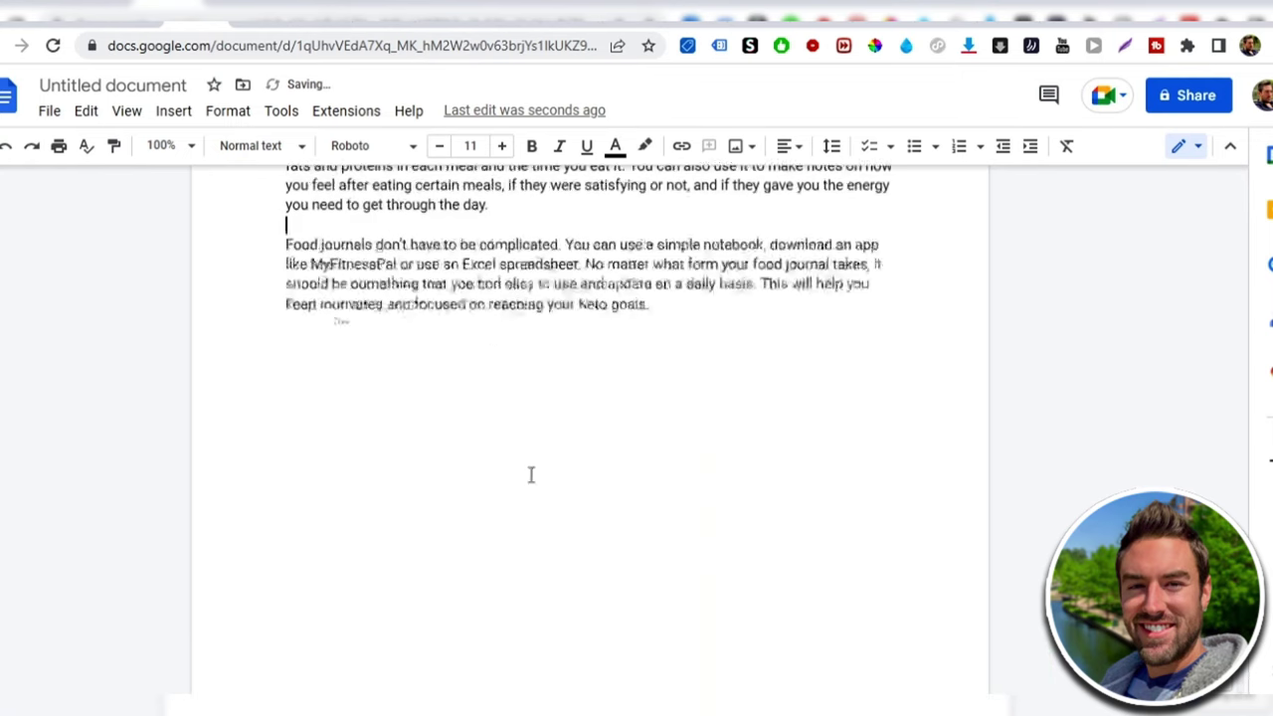
scroll(528, 476, "up", 10)
scroll(532, 477, "up", 10)
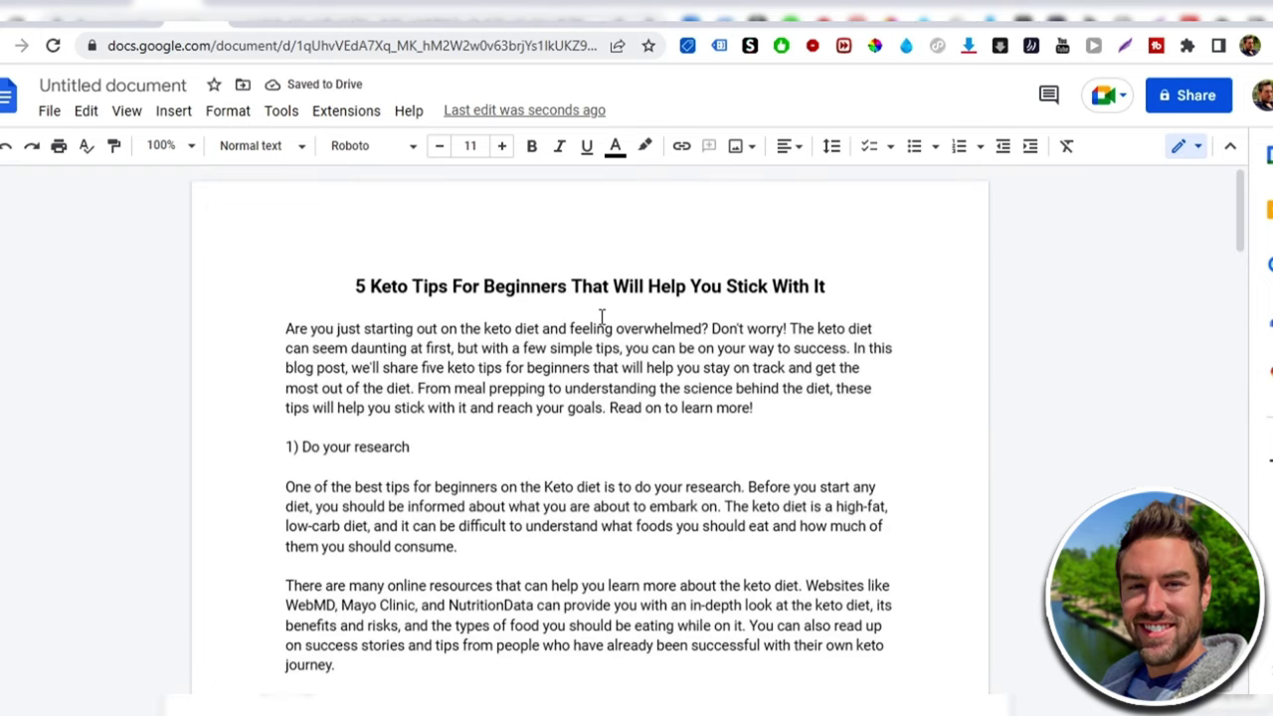
scroll(487, 358, "down", 12)
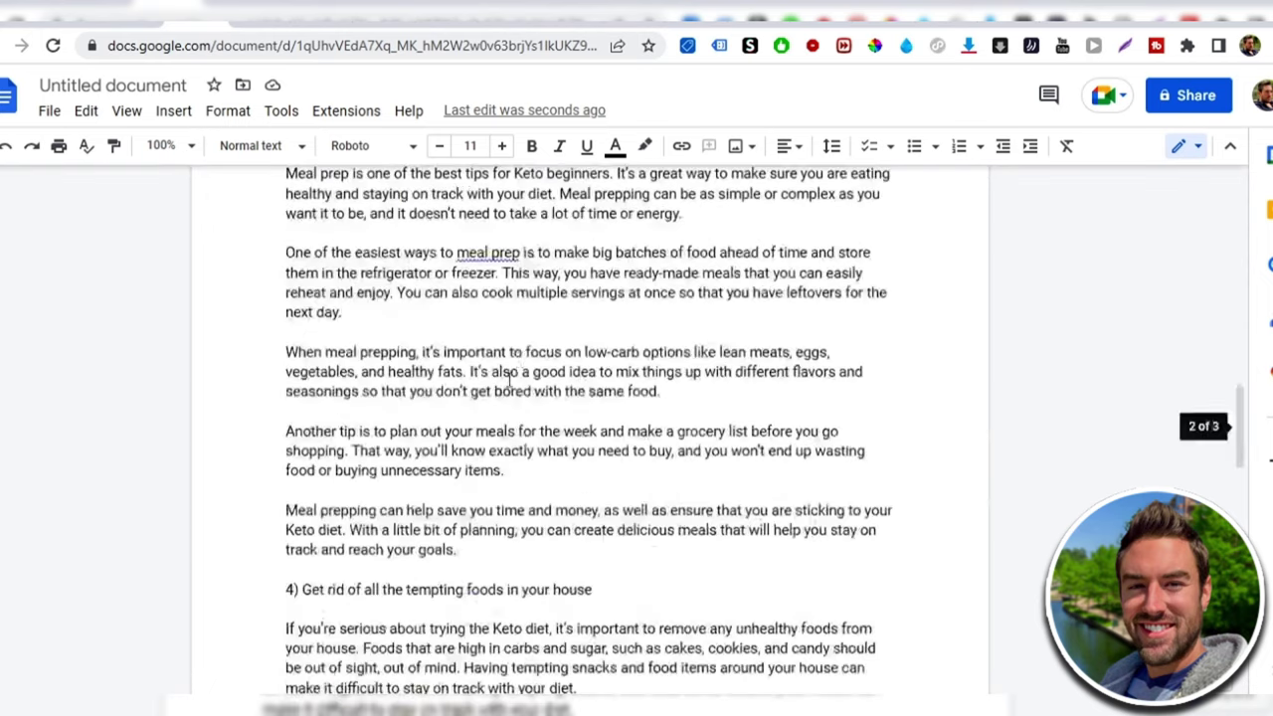
scroll(511, 406, "up", 12)
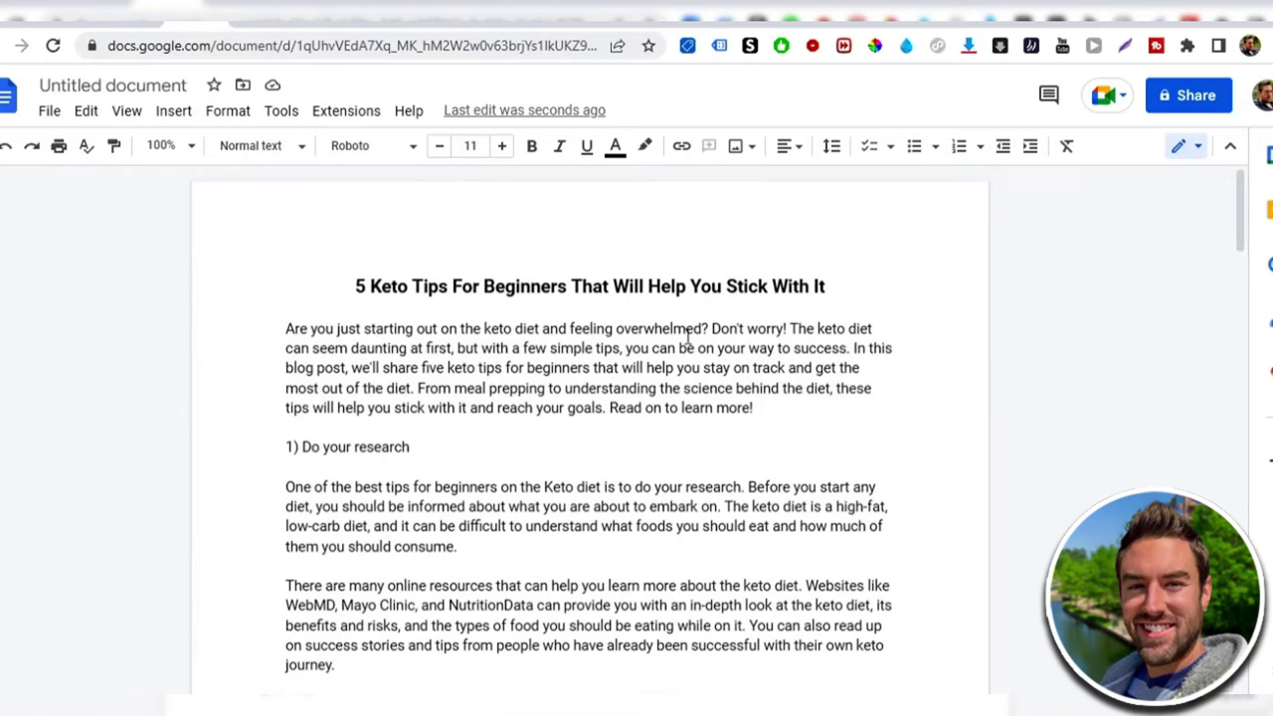
scroll(640, 323, "down", 2)
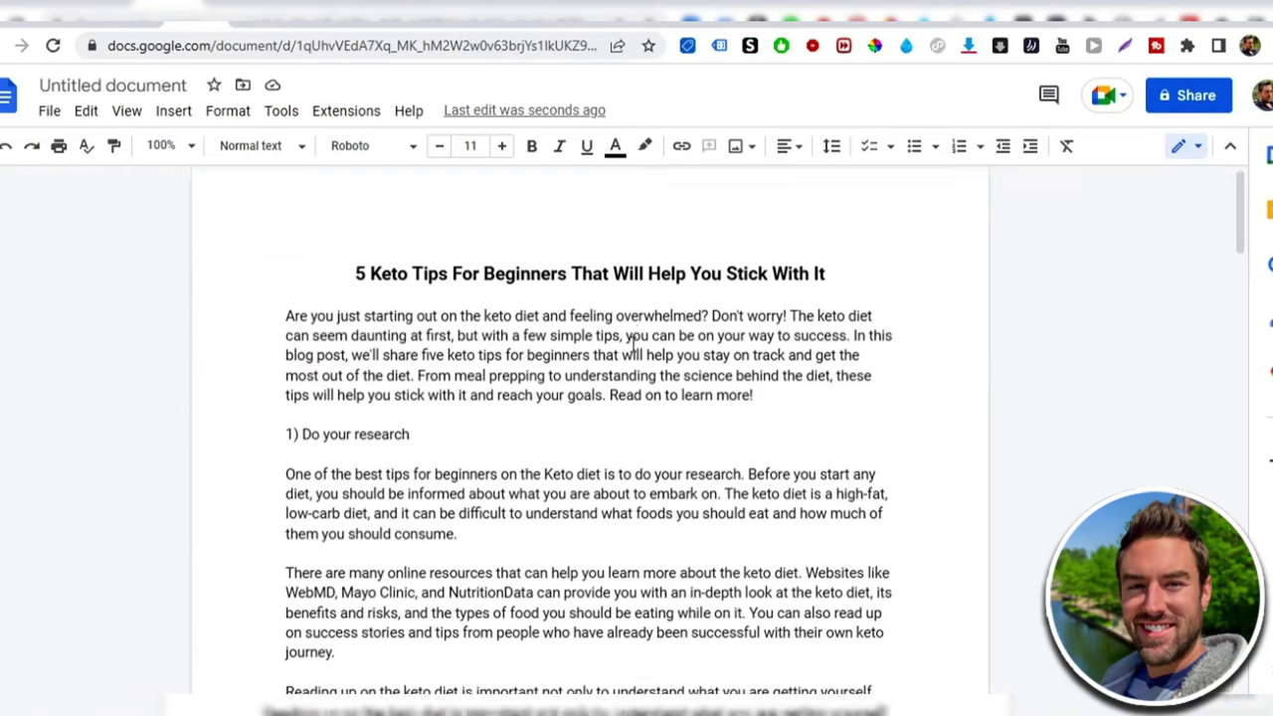
scroll(633, 344, "up", 2)
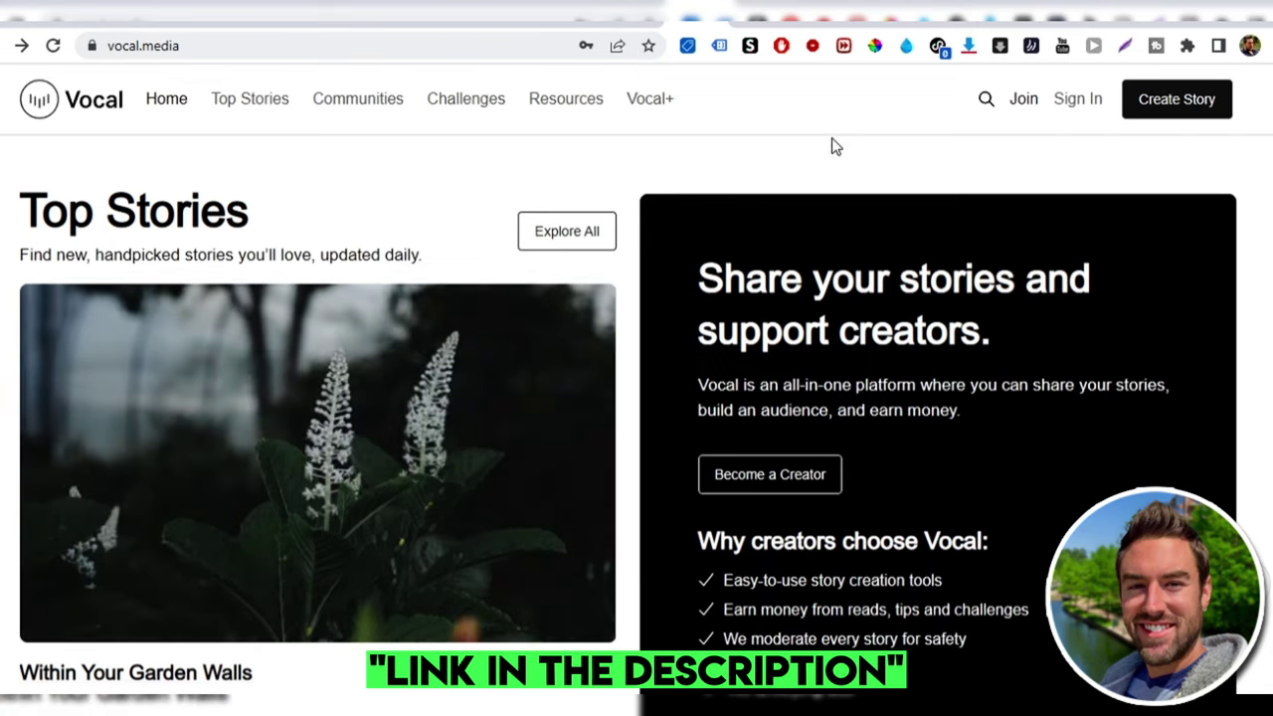
- Browse the vocal.media homepage and use Join to sign in to an account
scroll(454, 219, "down", 1)
scroll(457, 221, "down", 1)
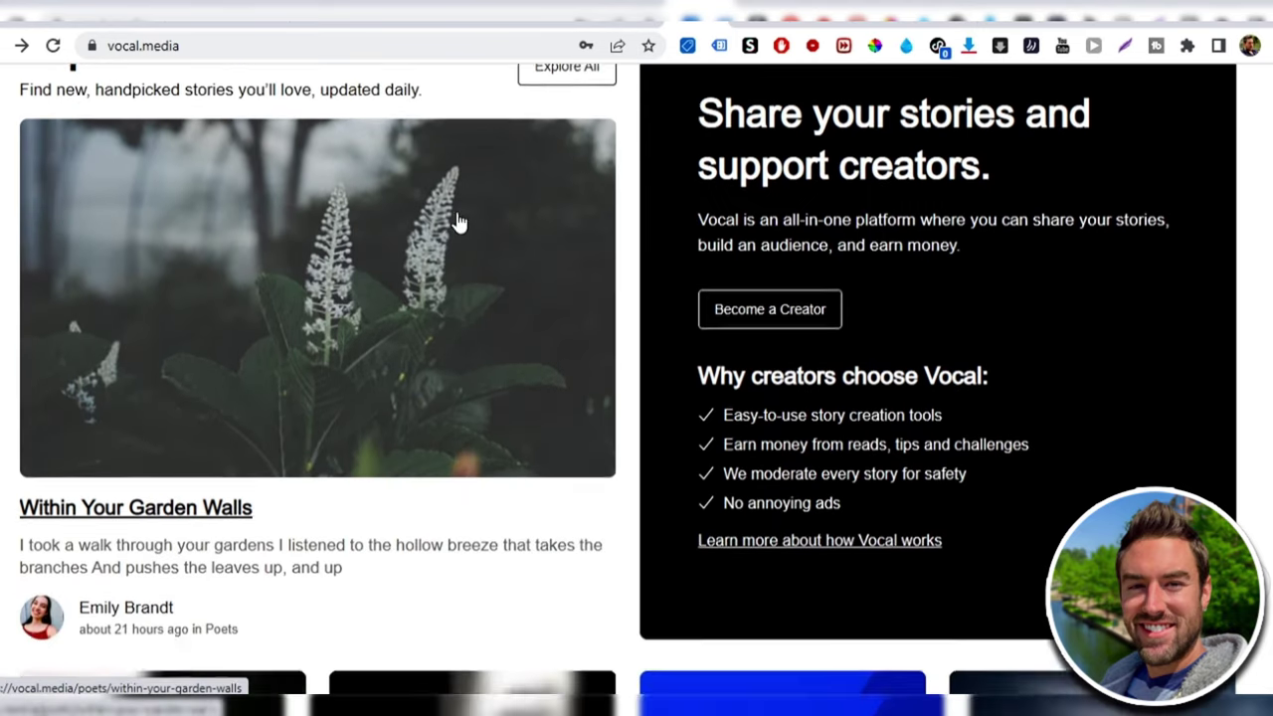
scroll(457, 221, "down", 5)
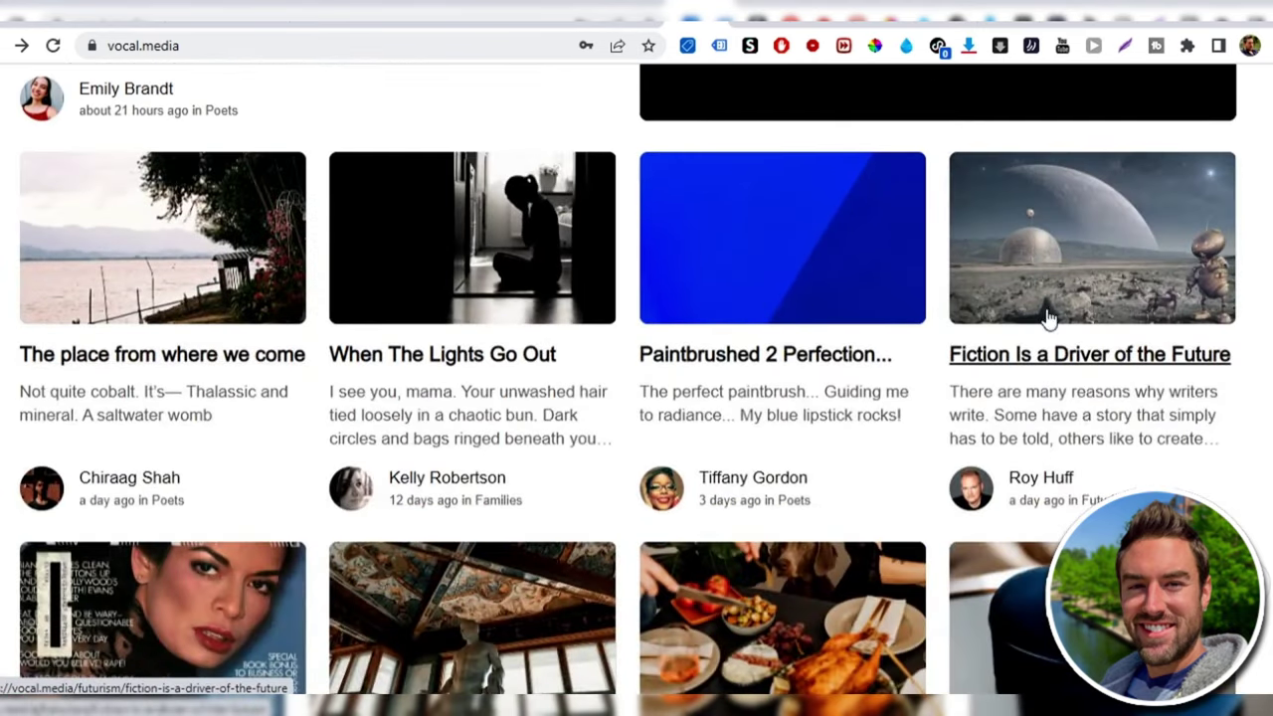
scroll(1046, 316, "down", 5)
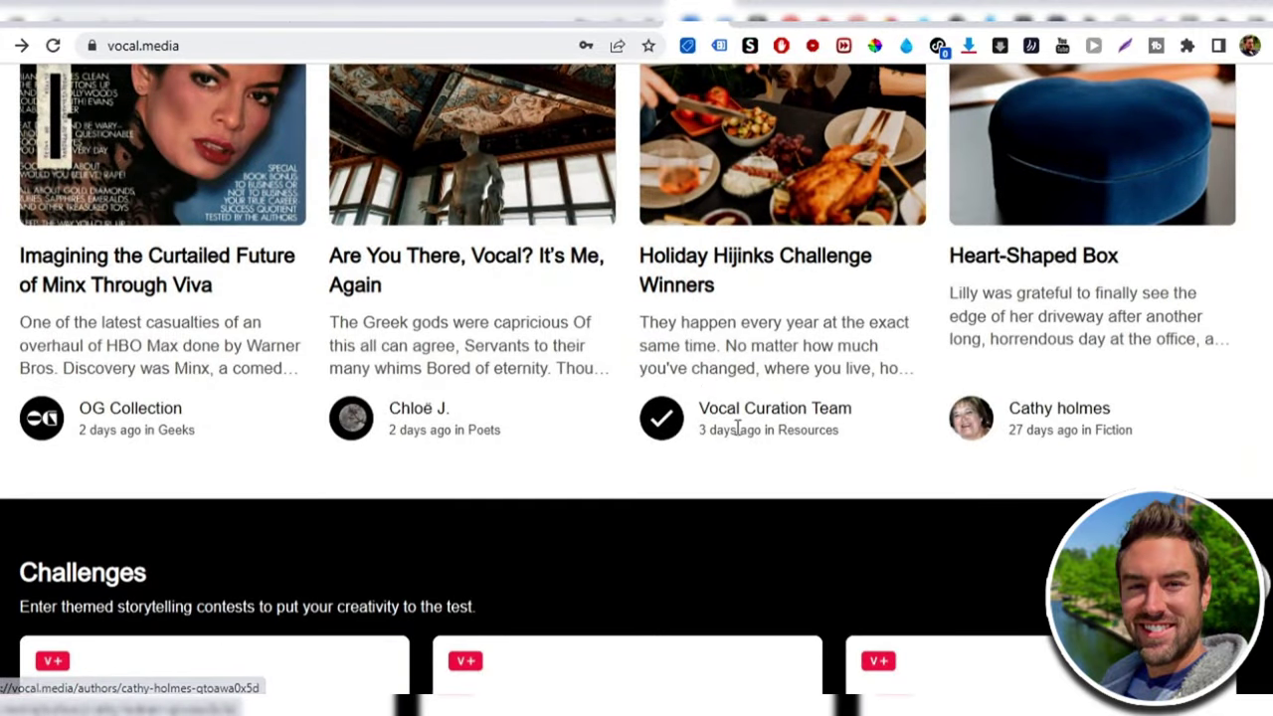
scroll(268, 416, "up", 2)
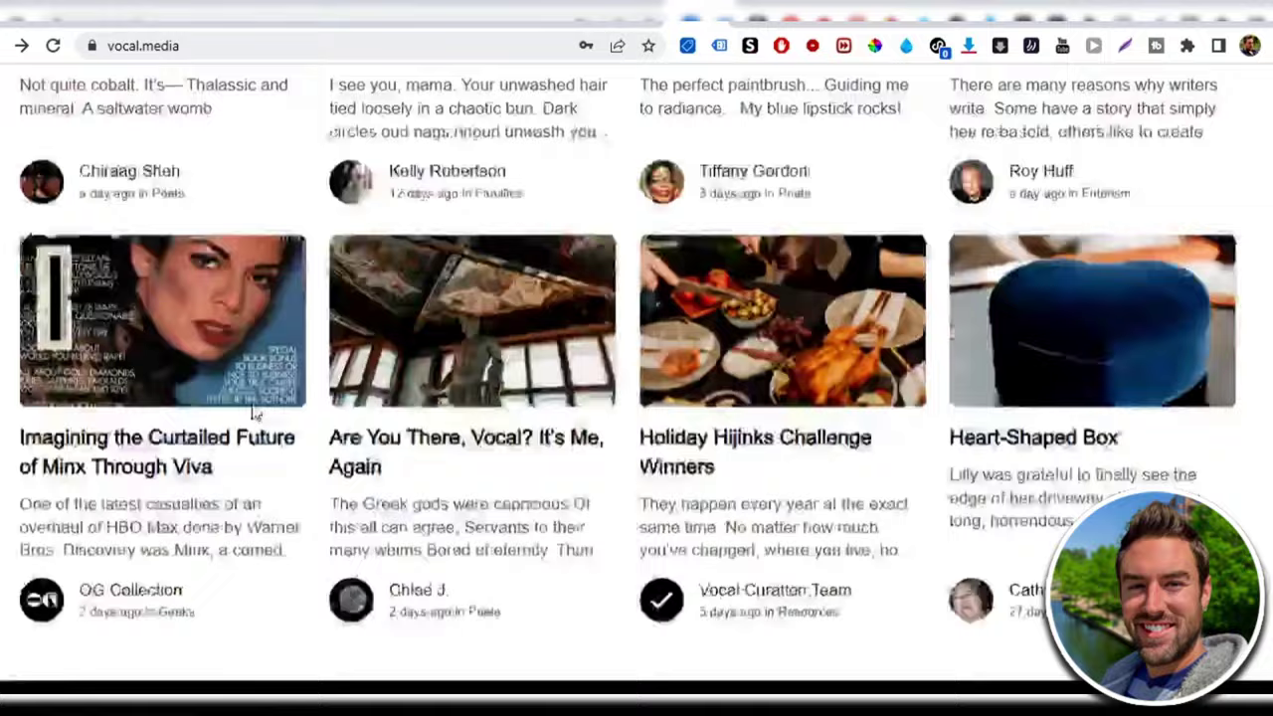
scroll(254, 414, "down", 15)
scroll(596, 352, "up", 10)
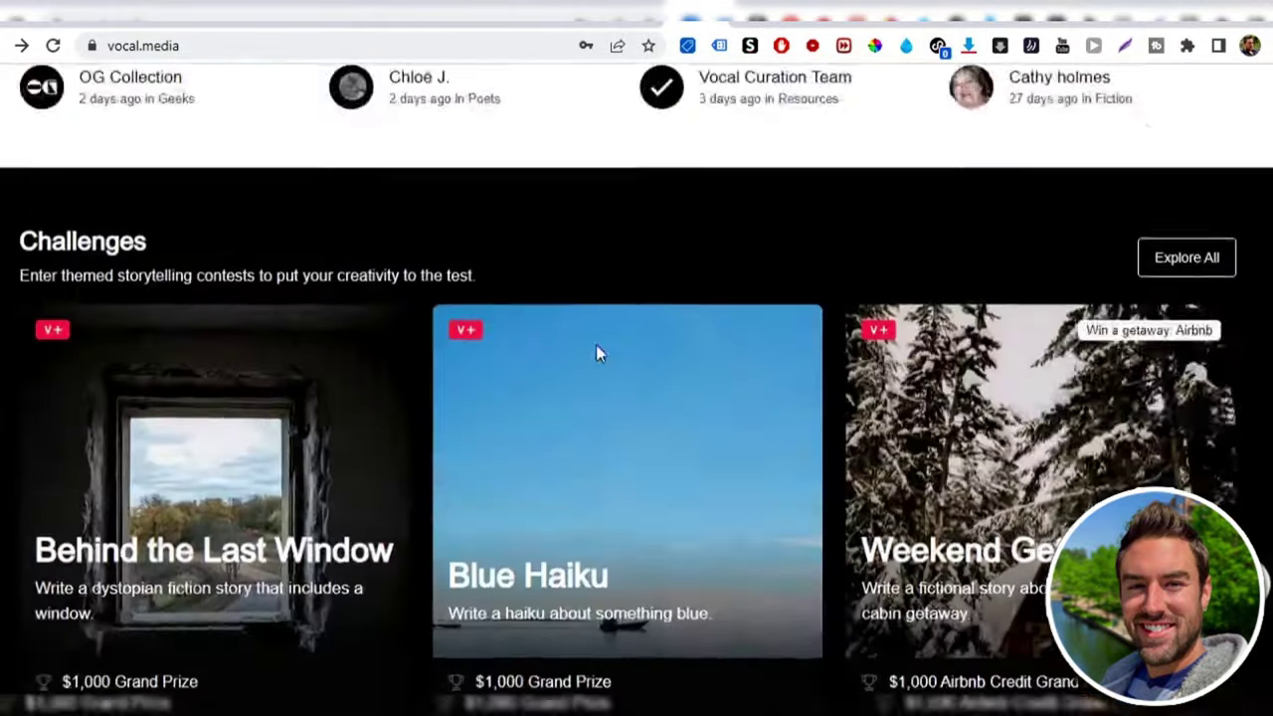
scroll(596, 353, "up", 15)
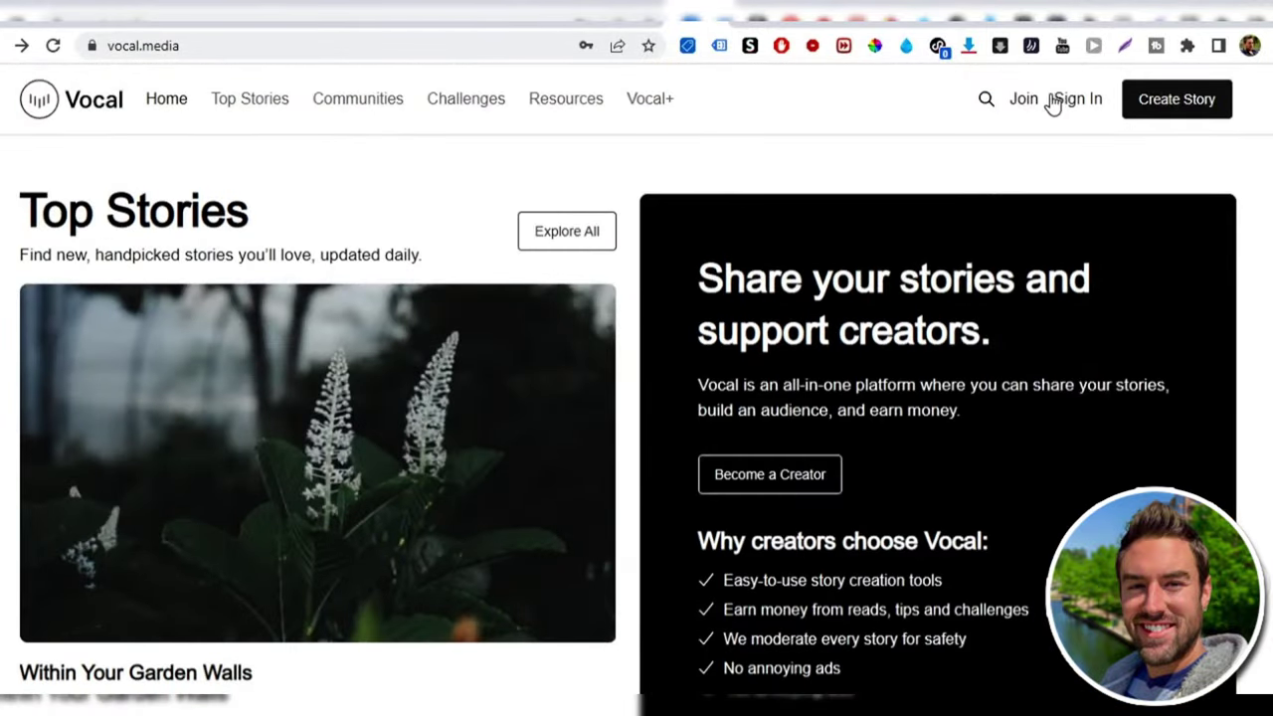
left_click(1029, 115)
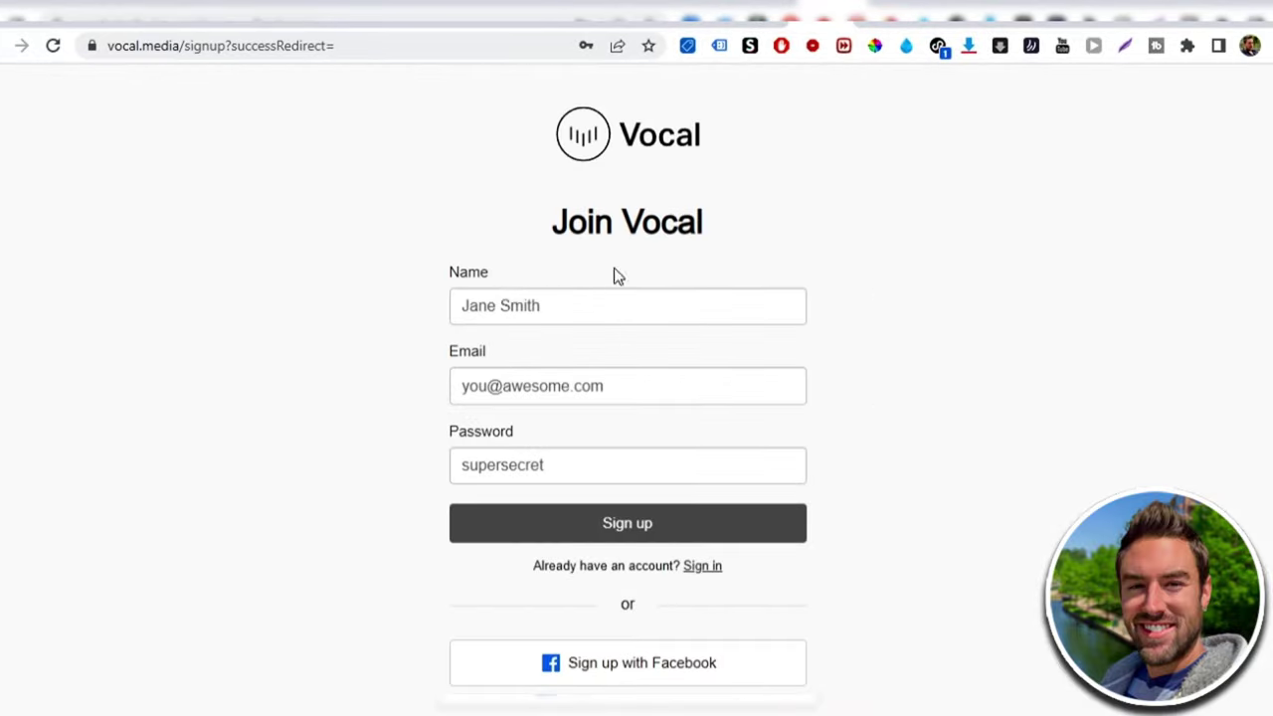
scroll(537, 392, "down", 2)
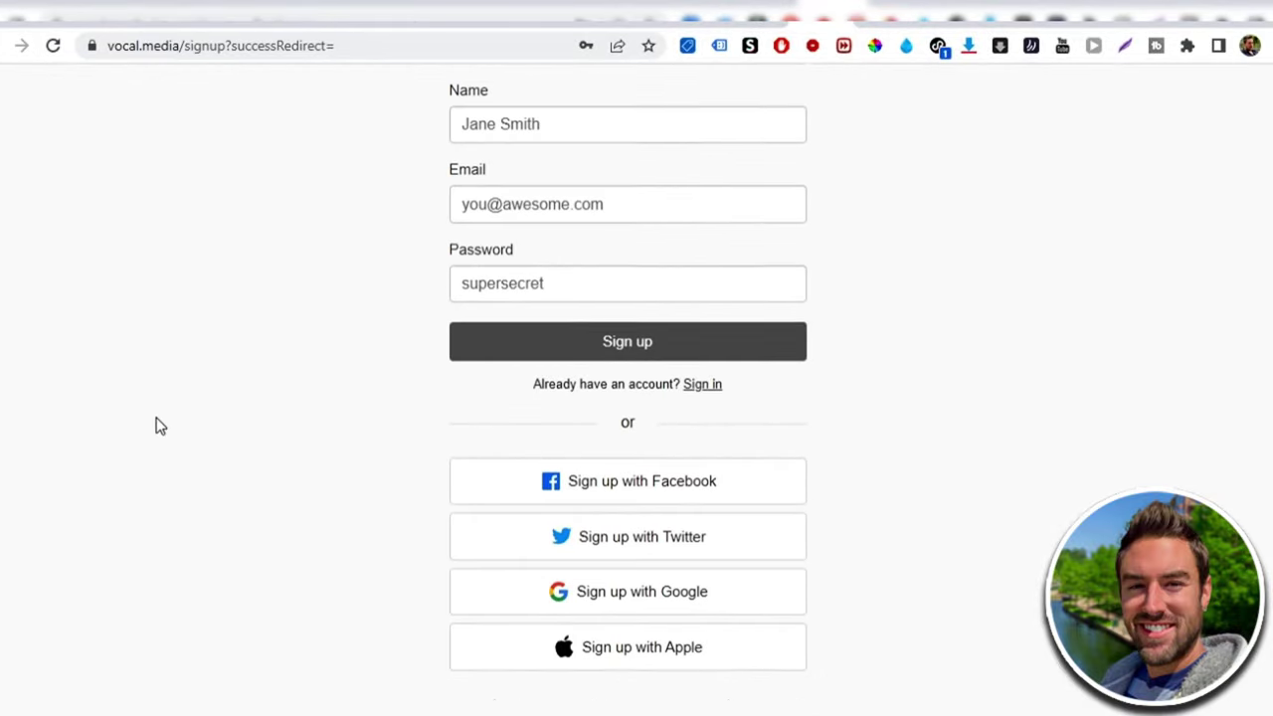
scroll(155, 425, "up", 2)
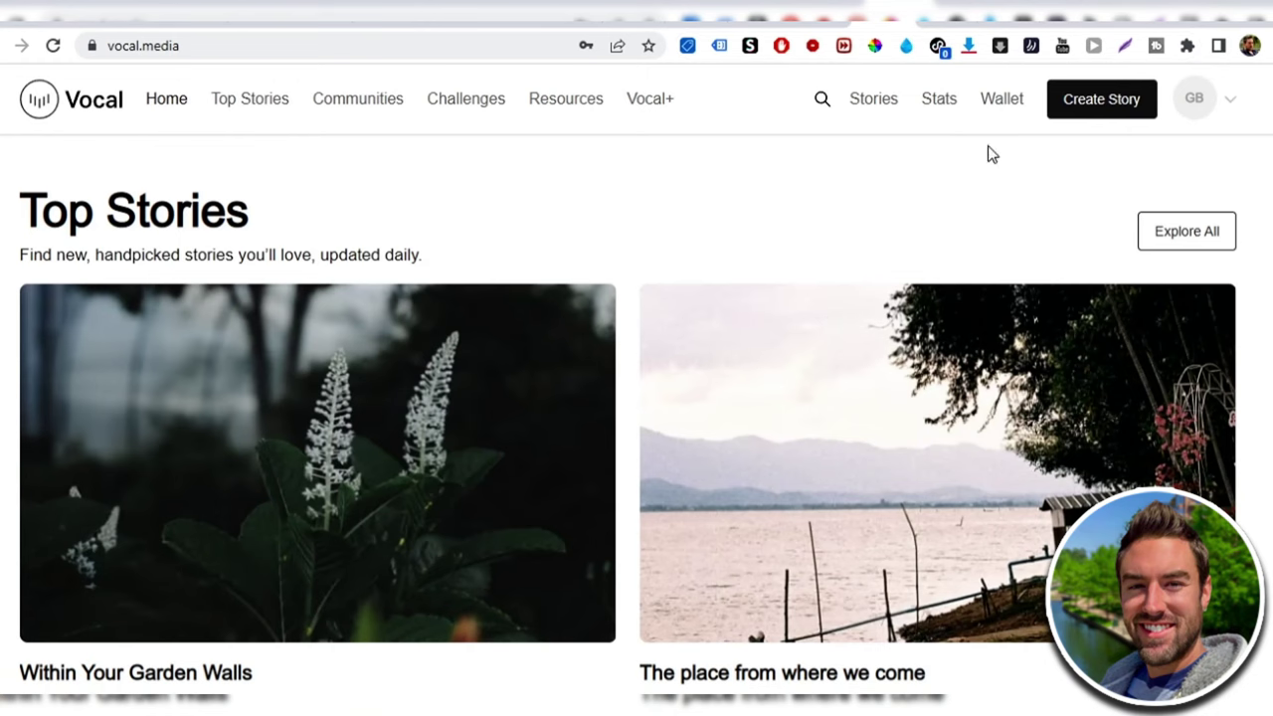
- Start a new Vocal story titled '5 Keto Tips For Beginners That Will Help You Stick With It'
left_click(1102, 107)
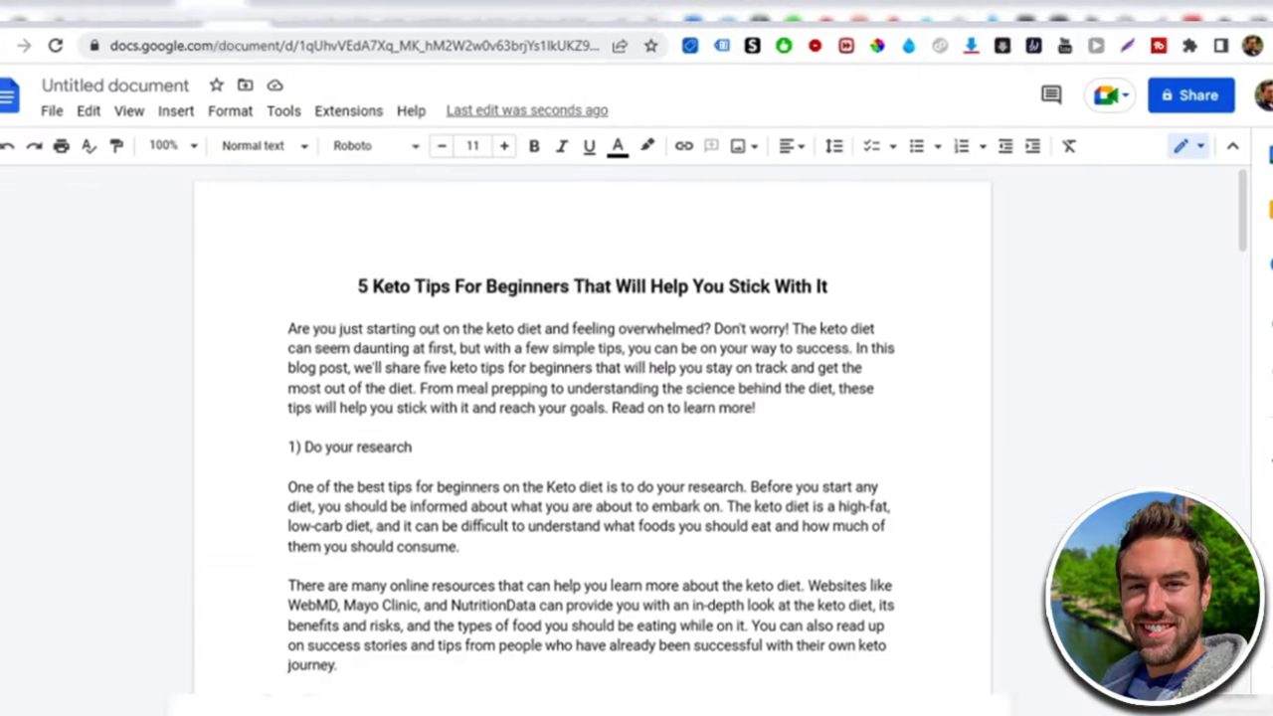
triple_click(601, 288)
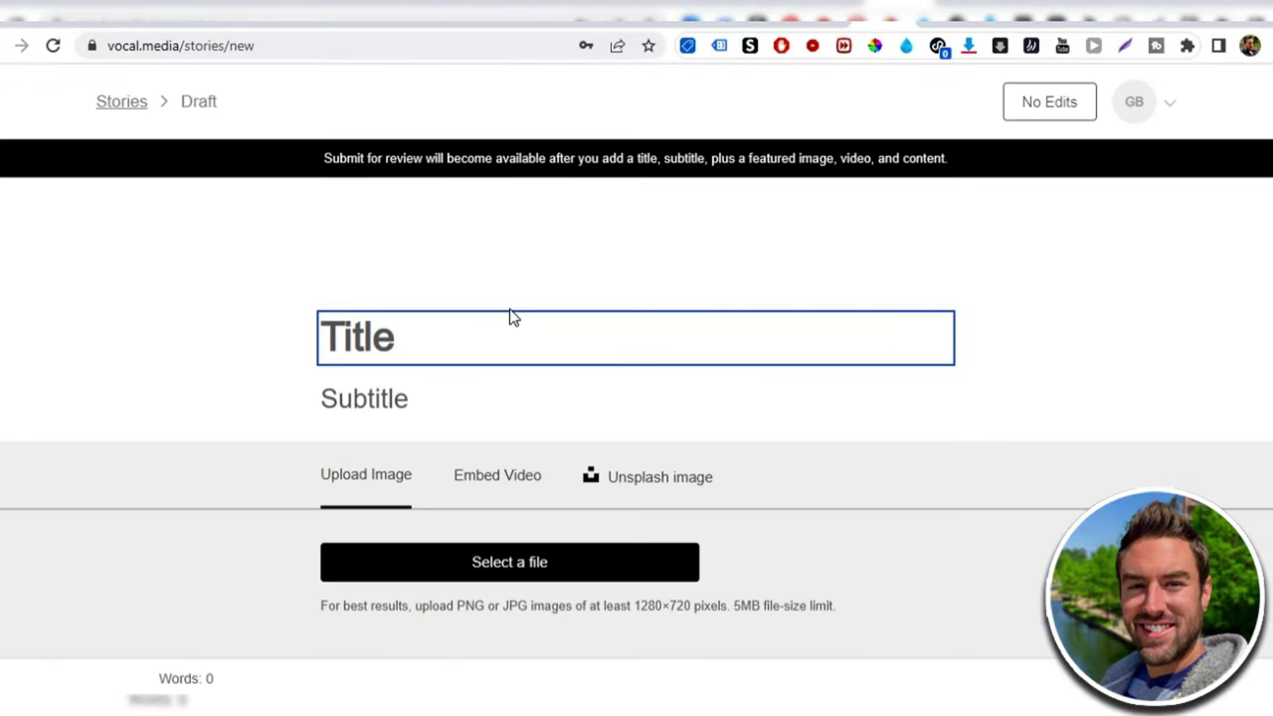
type("5 Keto Tips For Beginners That Will Help You Stick With It")
scroll(554, 426, "down", 3)
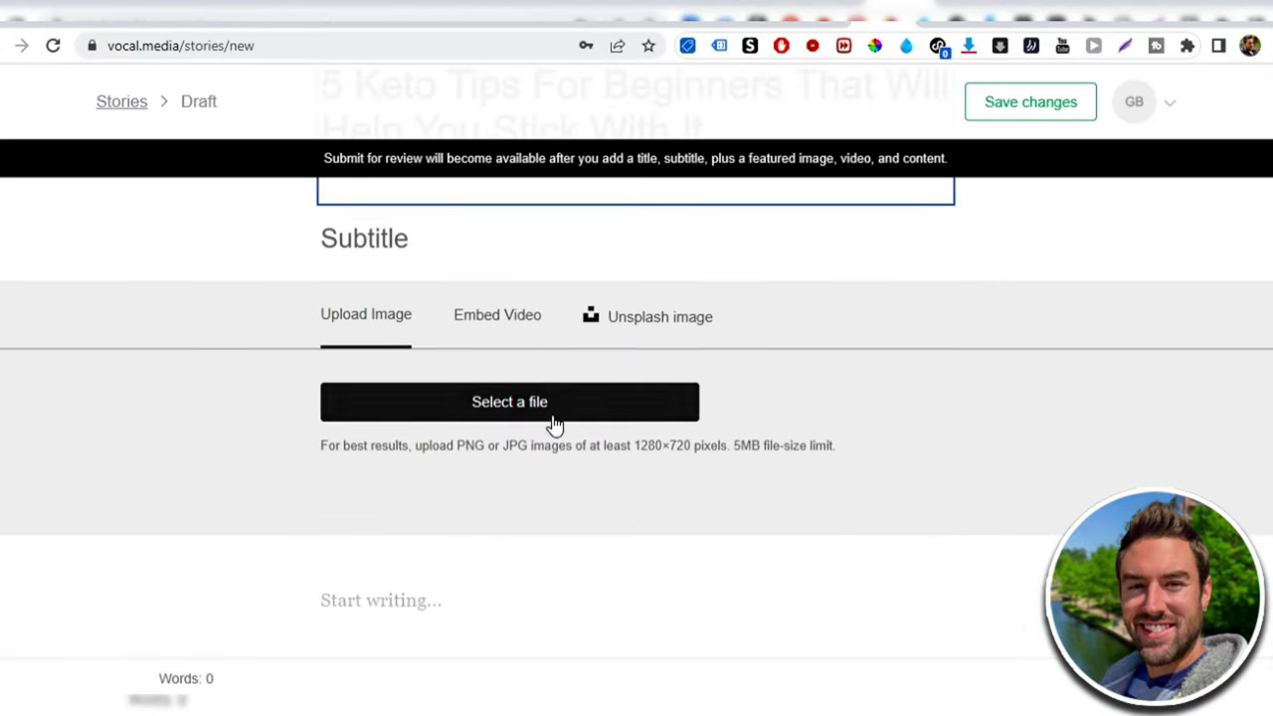
left_click(381, 600)
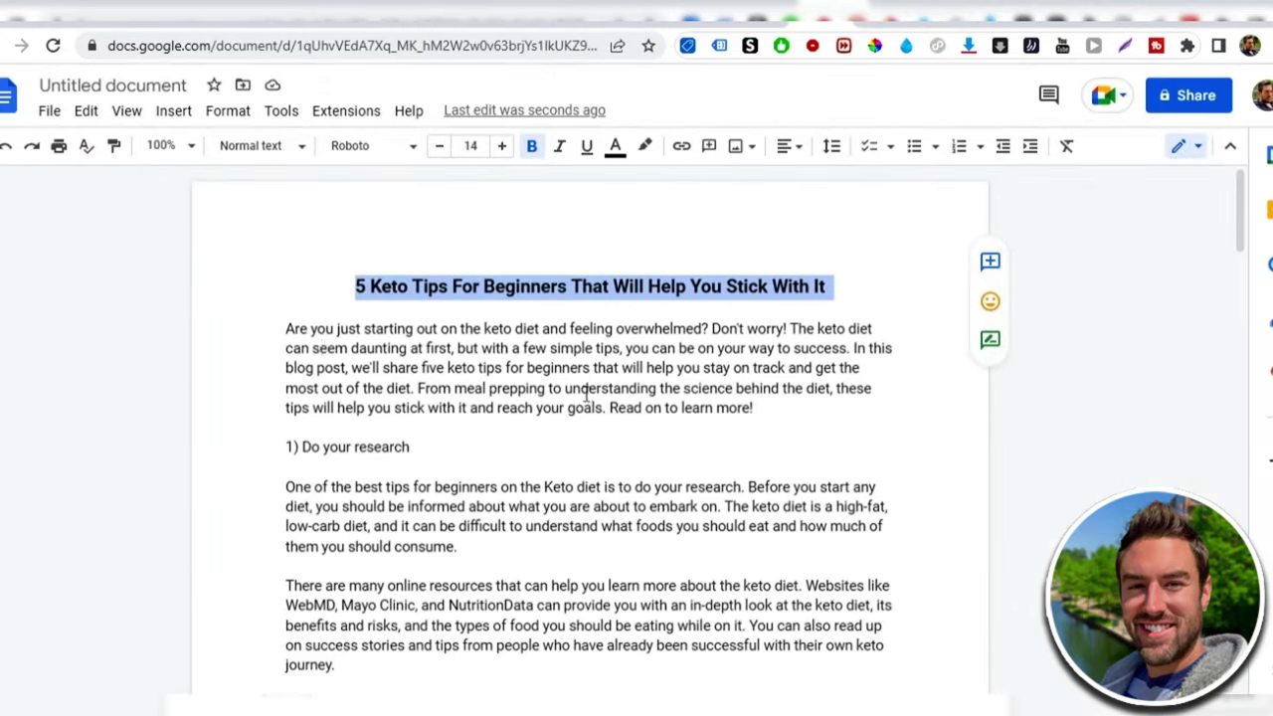
left_click_drag(286, 329, 656, 477)
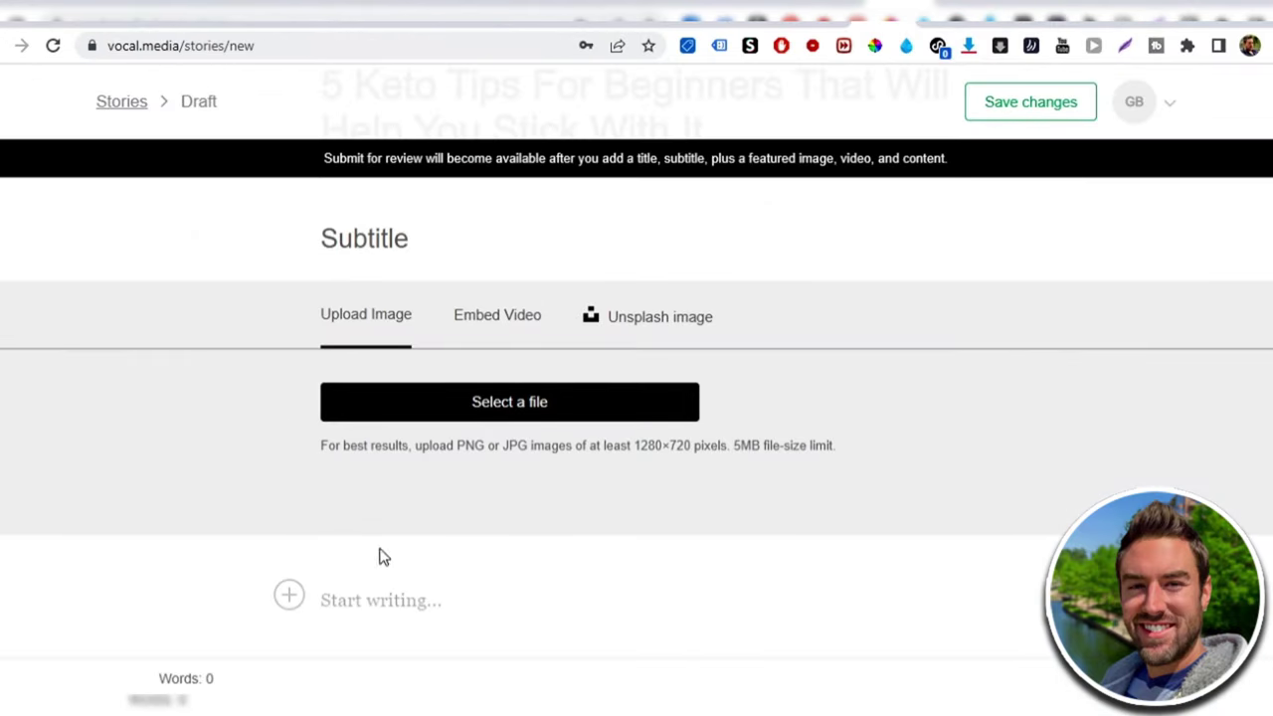
- Paste the keto article body into the Vocal story
left_click(376, 597)
key("ctrl+v")
scroll(398, 597, "down", 4)
scroll(413, 584, "down", 5)
scroll(554, 505, "up", 10)
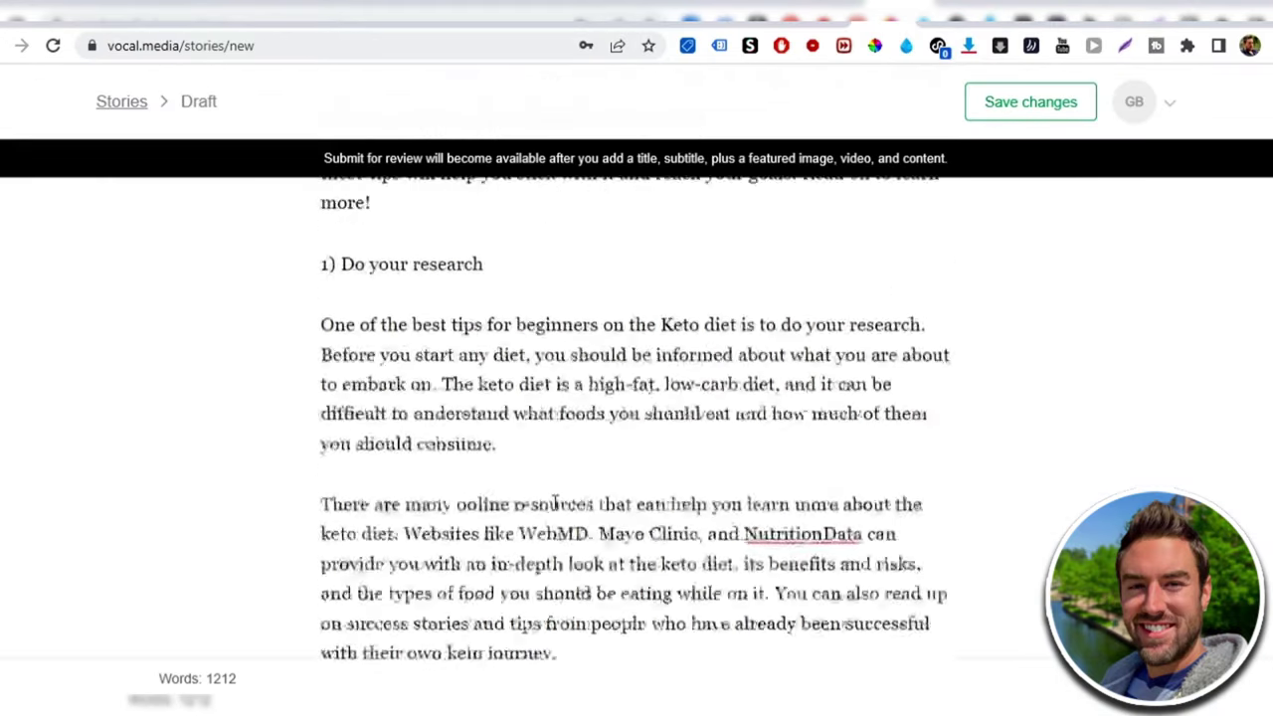
scroll(554, 511, "down", 4)
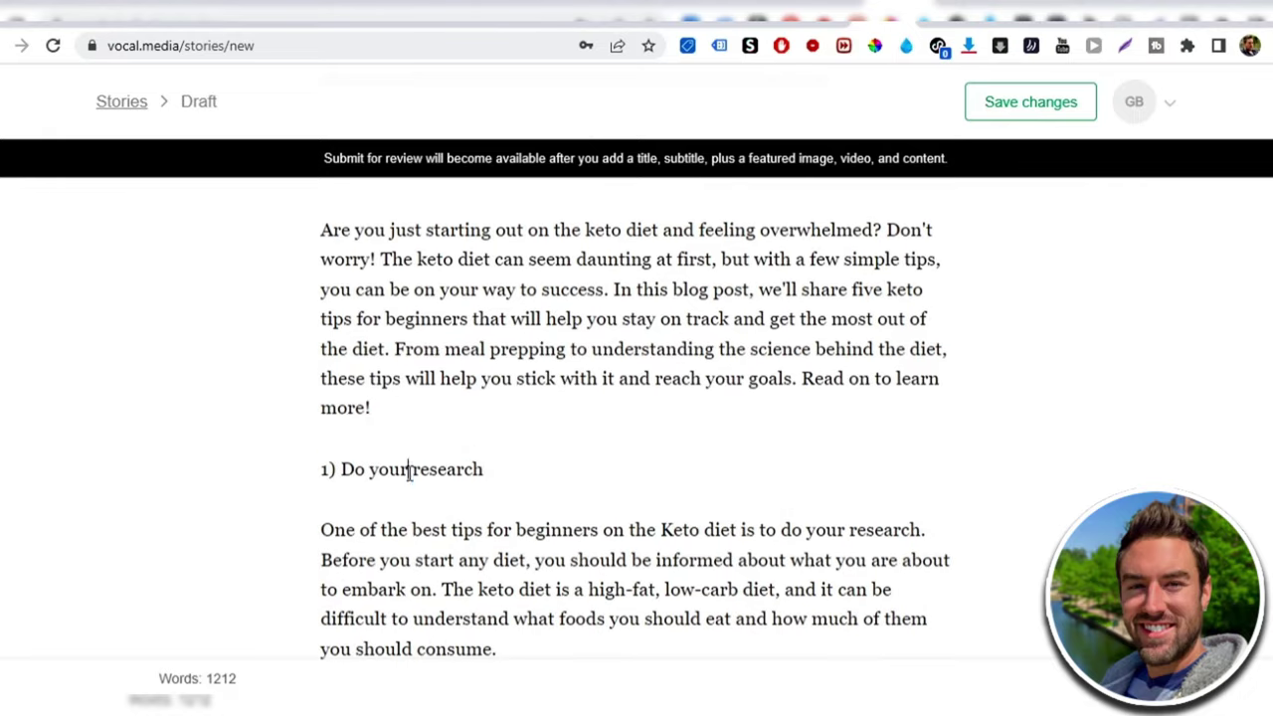
- Bold the first three tip headings: Do your research, Find a friend, Meal prep
left_click(290, 439)
left_click(530, 534)
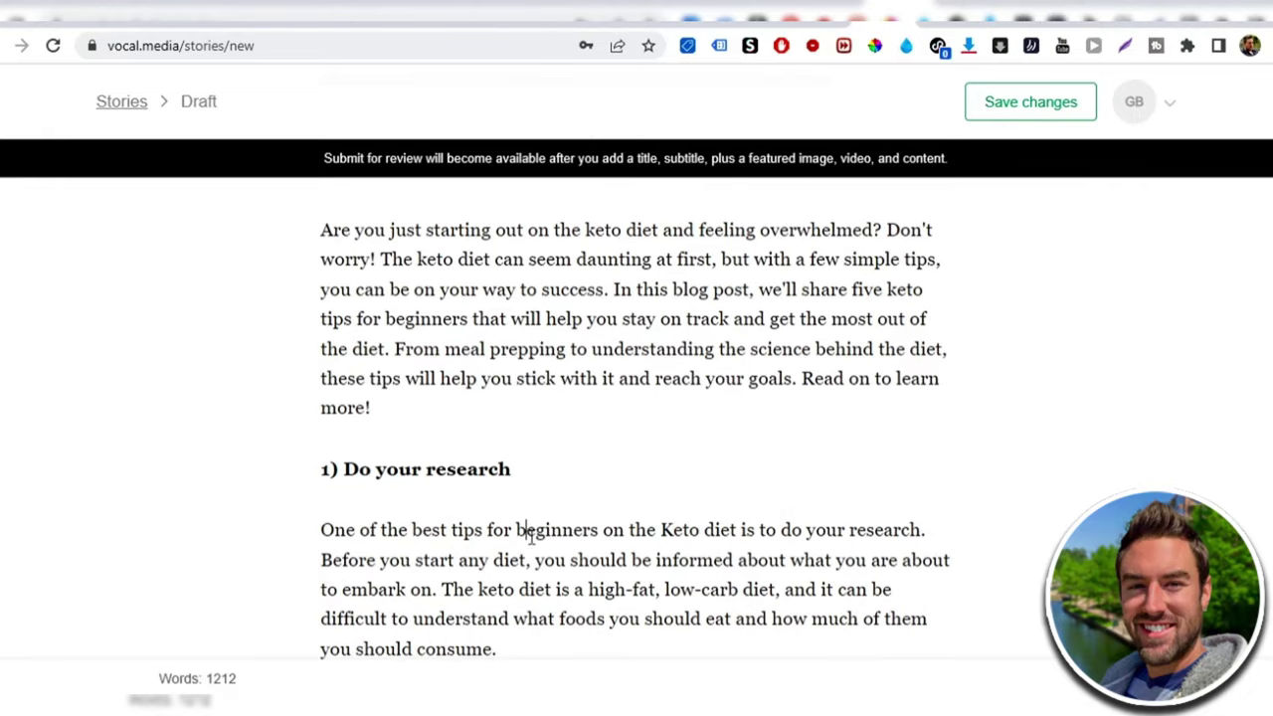
scroll(486, 444, "down", 8)
left_click_drag(636, 287, 320, 287)
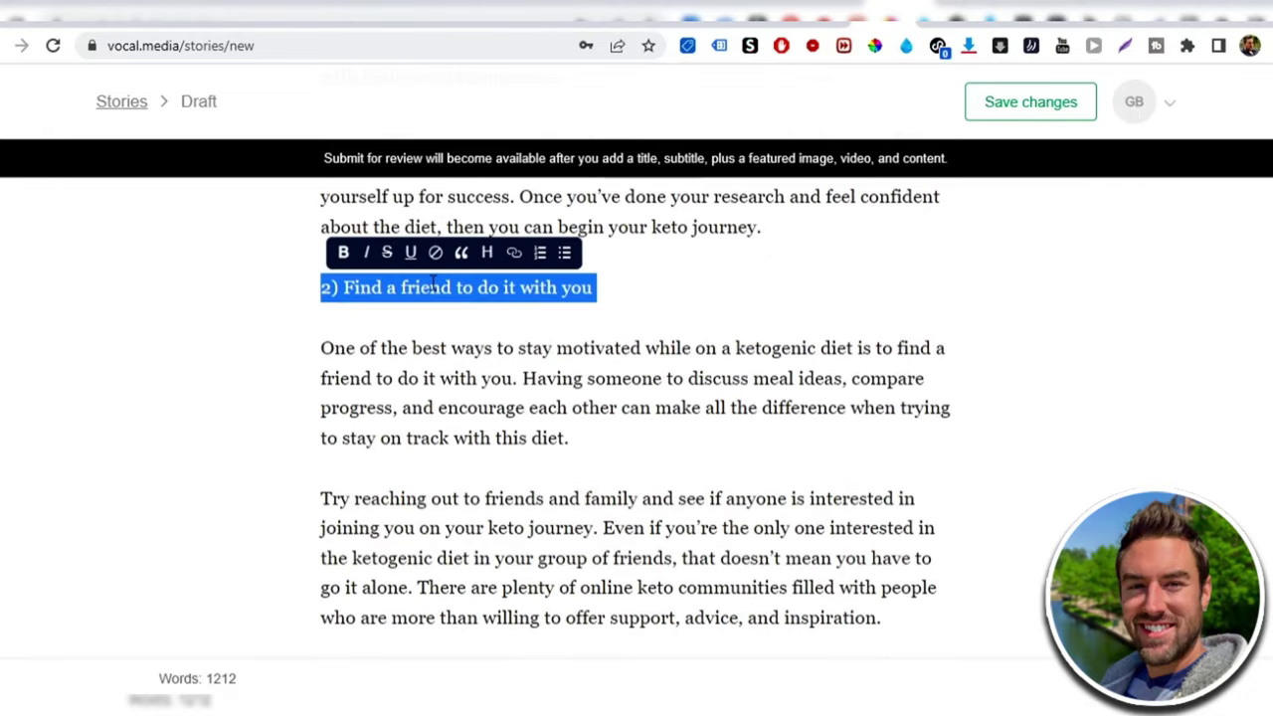
left_click(347, 252)
left_click(411, 385)
scroll(411, 385, "down", 9)
left_click_drag(431, 324, 320, 324)
left_click(263, 288)
scroll(441, 318, "down", 8)
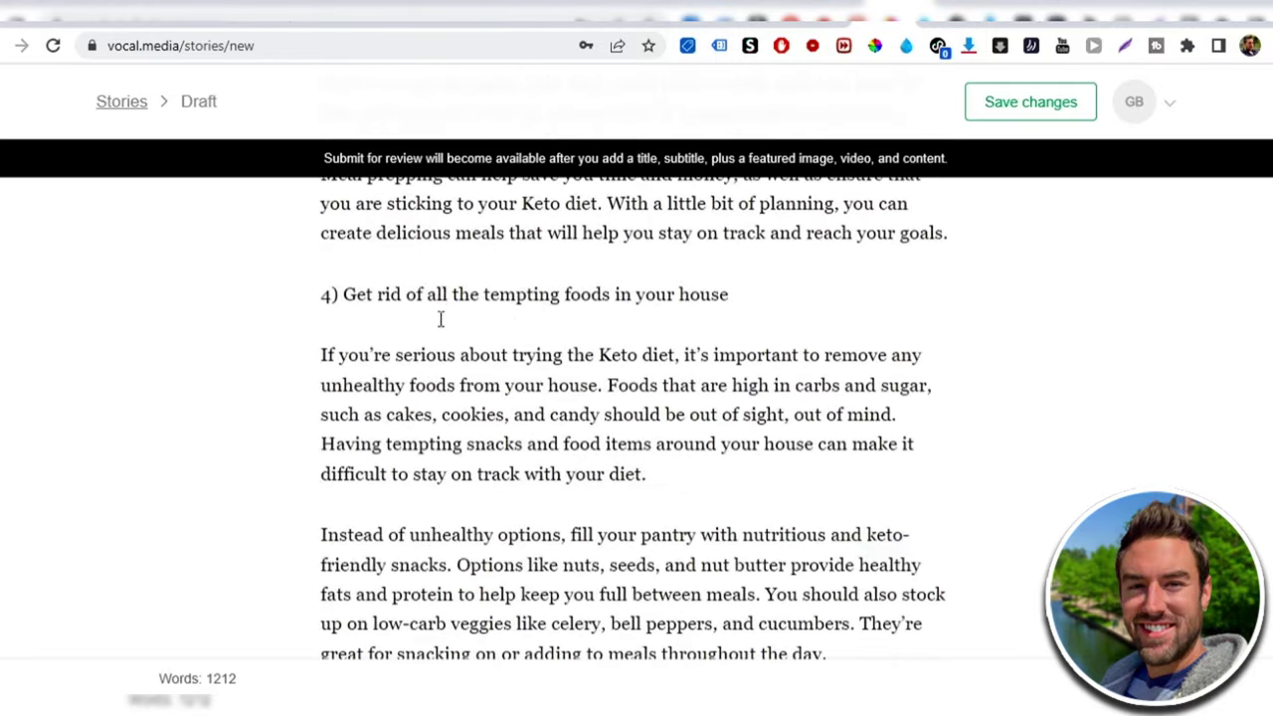
- Bold the fourth tip heading and '5) Keep a food journal'
triple_click(371, 294)
left_click(418, 271)
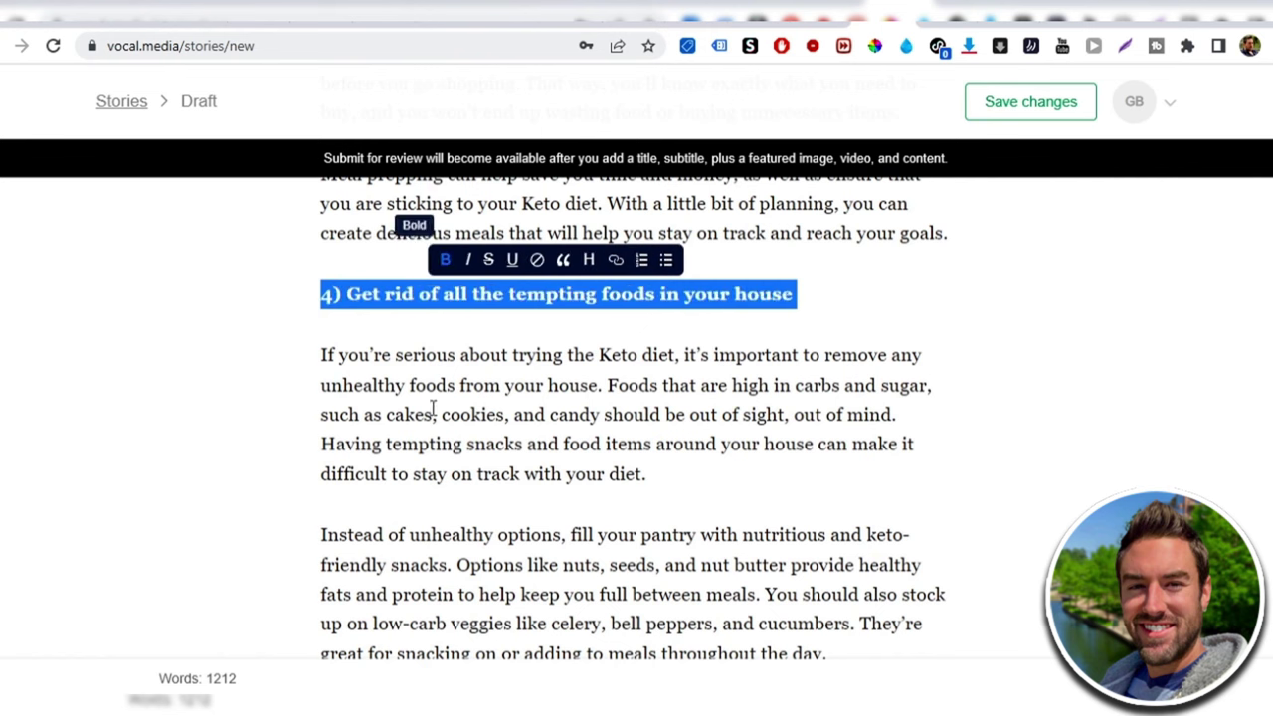
left_click(431, 442)
scroll(404, 364, "down", 8)
triple_click(400, 360)
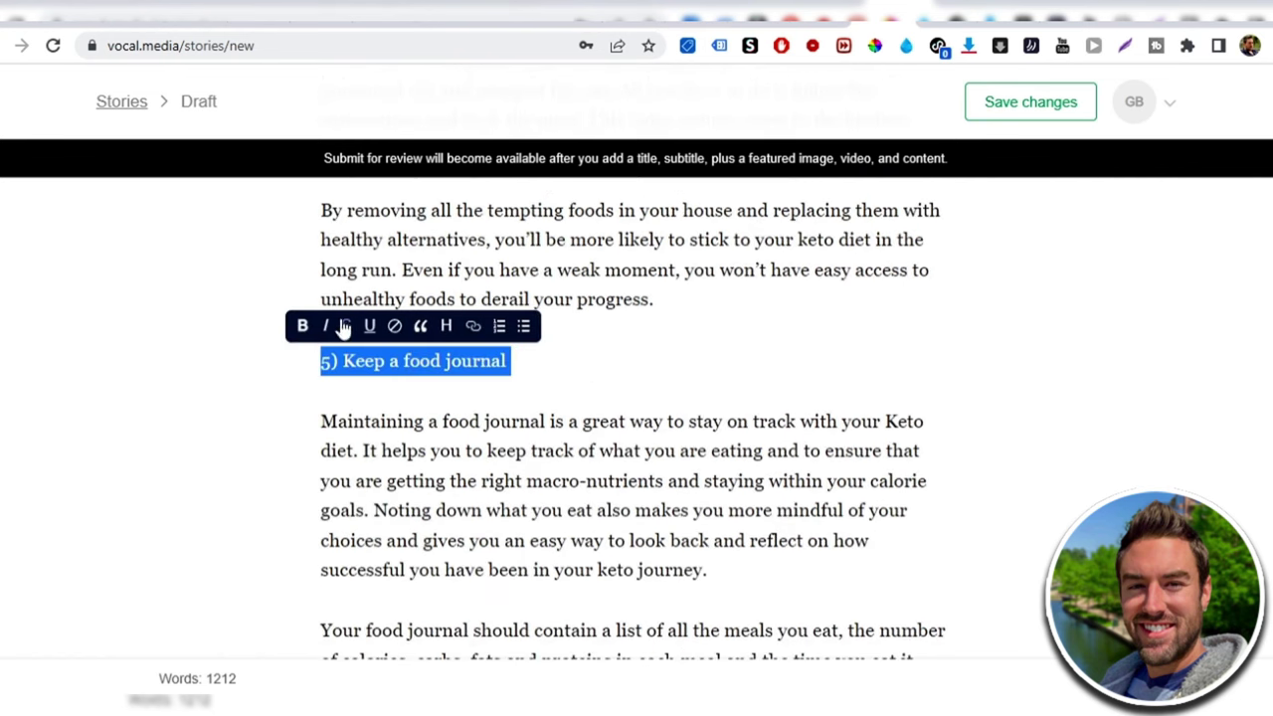
left_click(303, 327)
left_click(463, 448)
scroll(497, 477, "down", 3)
scroll(523, 513, "down", 2)
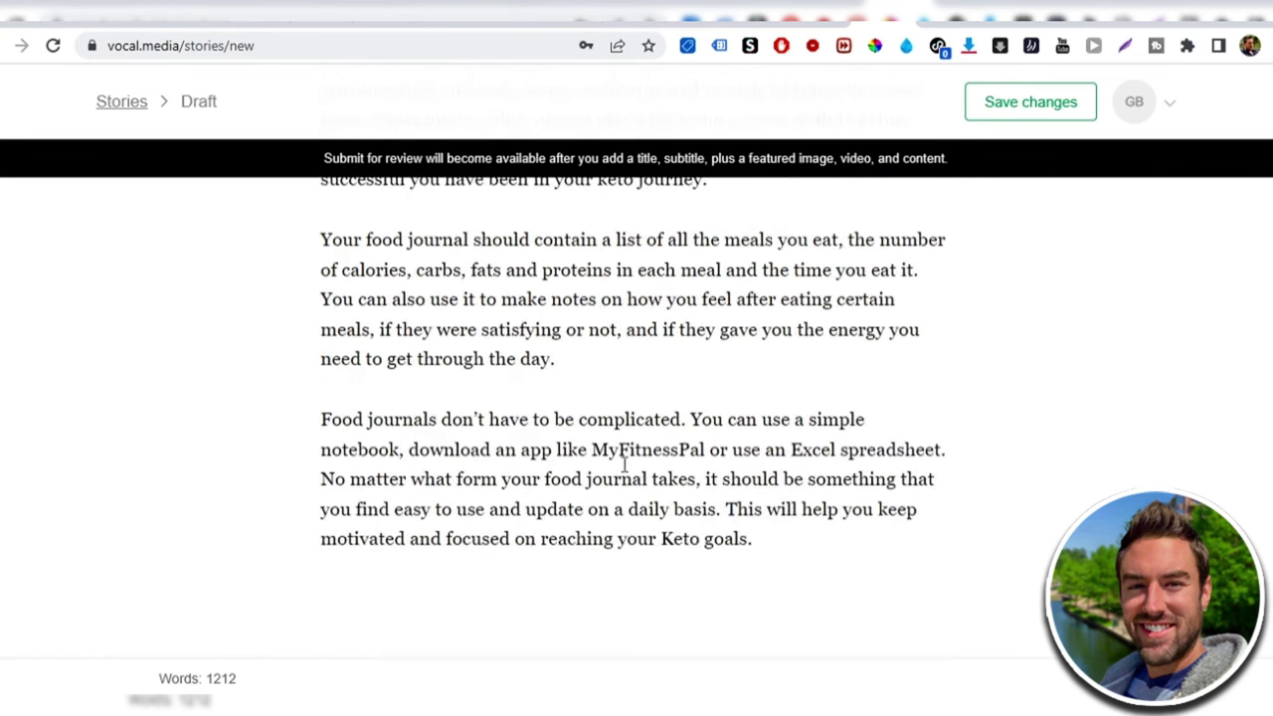
scroll(583, 528, "up", 10)
scroll(624, 577, "up", 15)
- Type the closing call-to-action sentence and select 'click here now.' for linking
type("If you want to learn my #1 way to master the keto diet, click here now.")
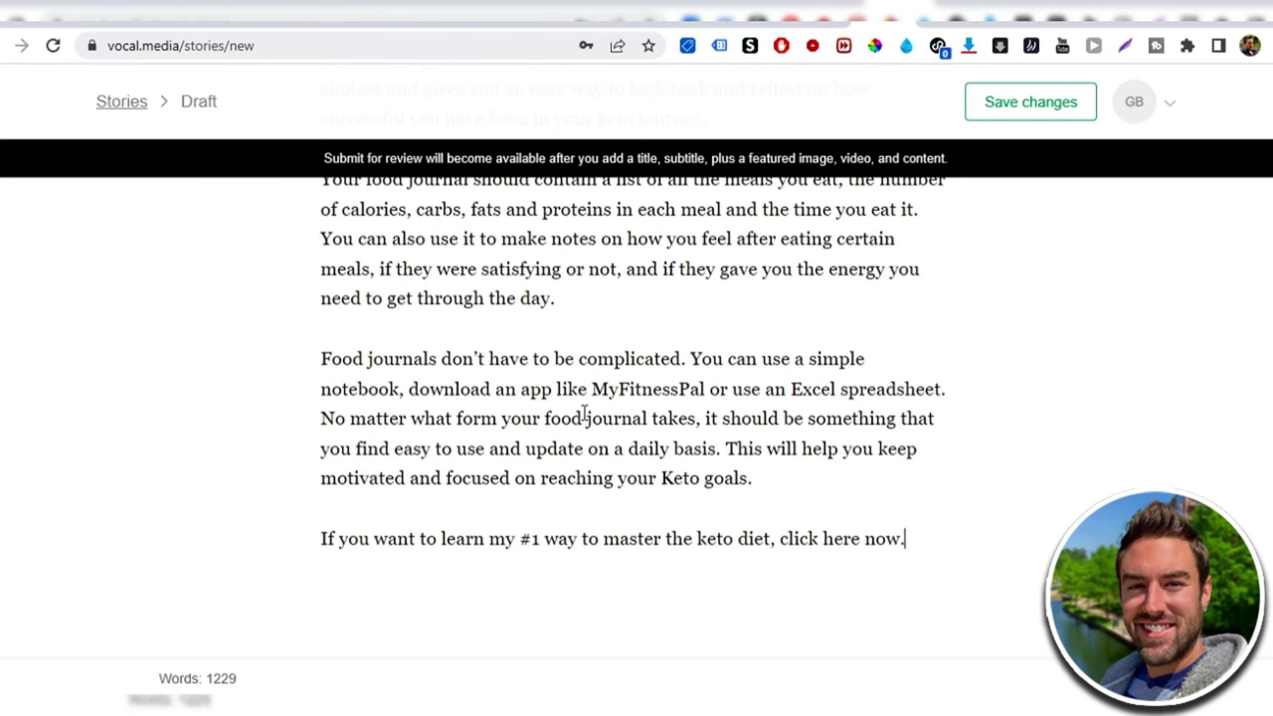
left_click_drag(923, 540, 782, 542)
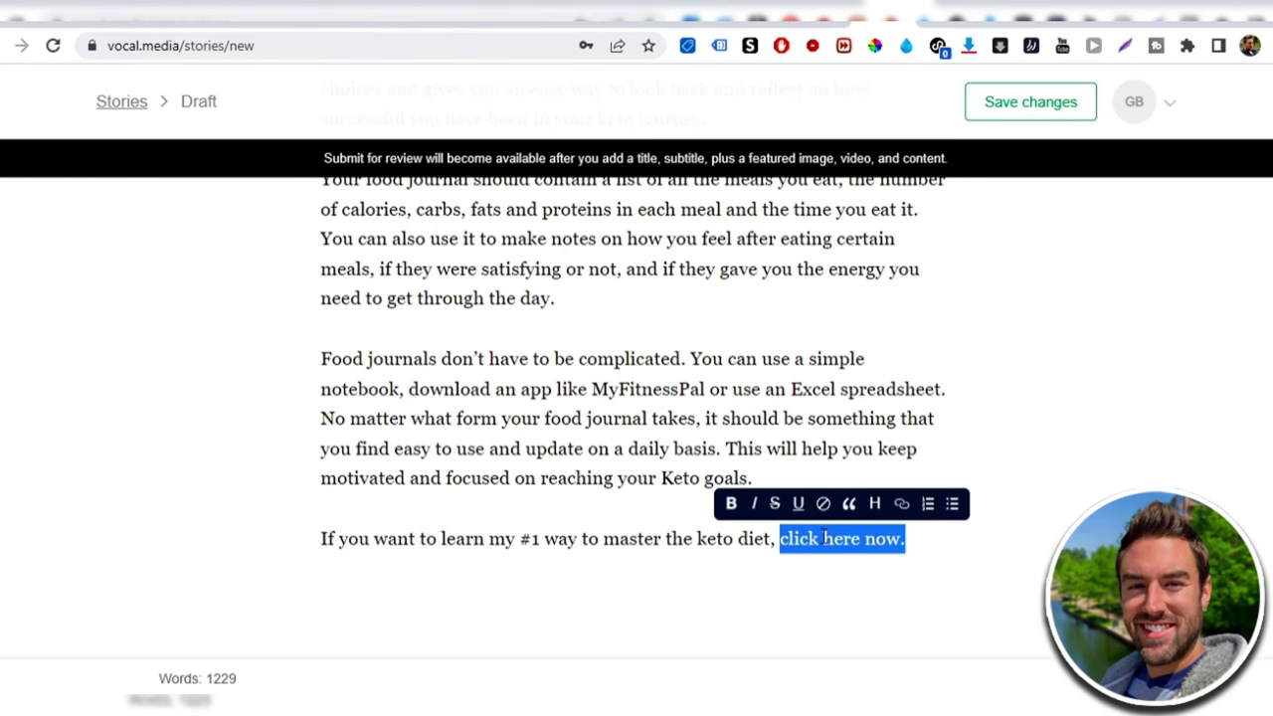
left_click(901, 505)
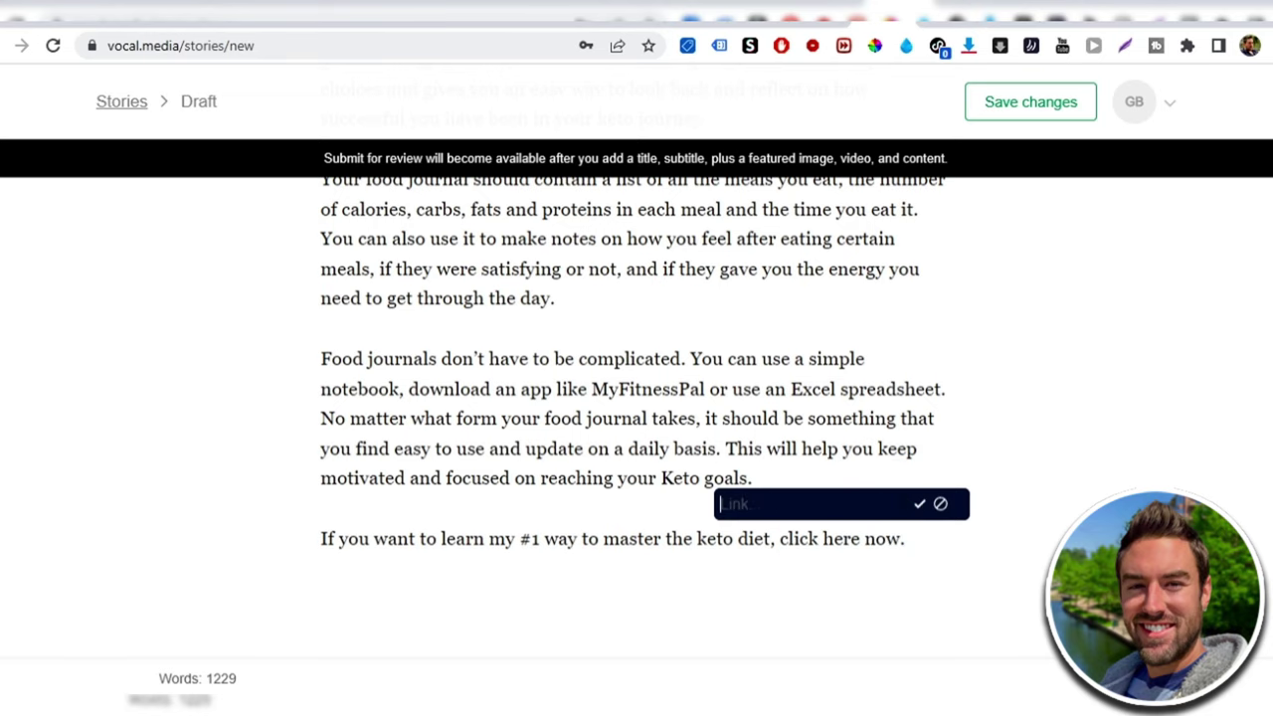
- Link 'click here now.' to the Digistore24 affiliate URL copied from Notepad
key("alt+Tab")
triple_click(668, 263)
key("ctrl+c")
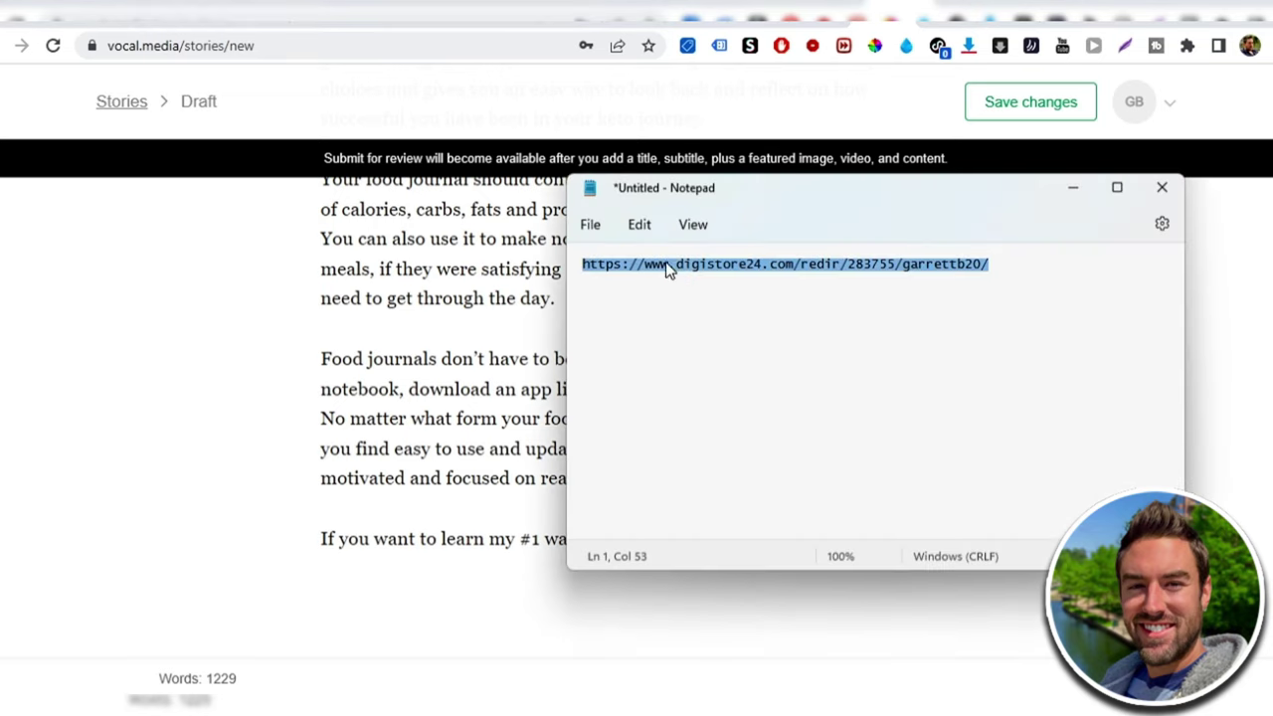
right_click(669, 266)
left_click(732, 363)
key("alt+Tab")
right_click(782, 504)
left_click(827, 299)
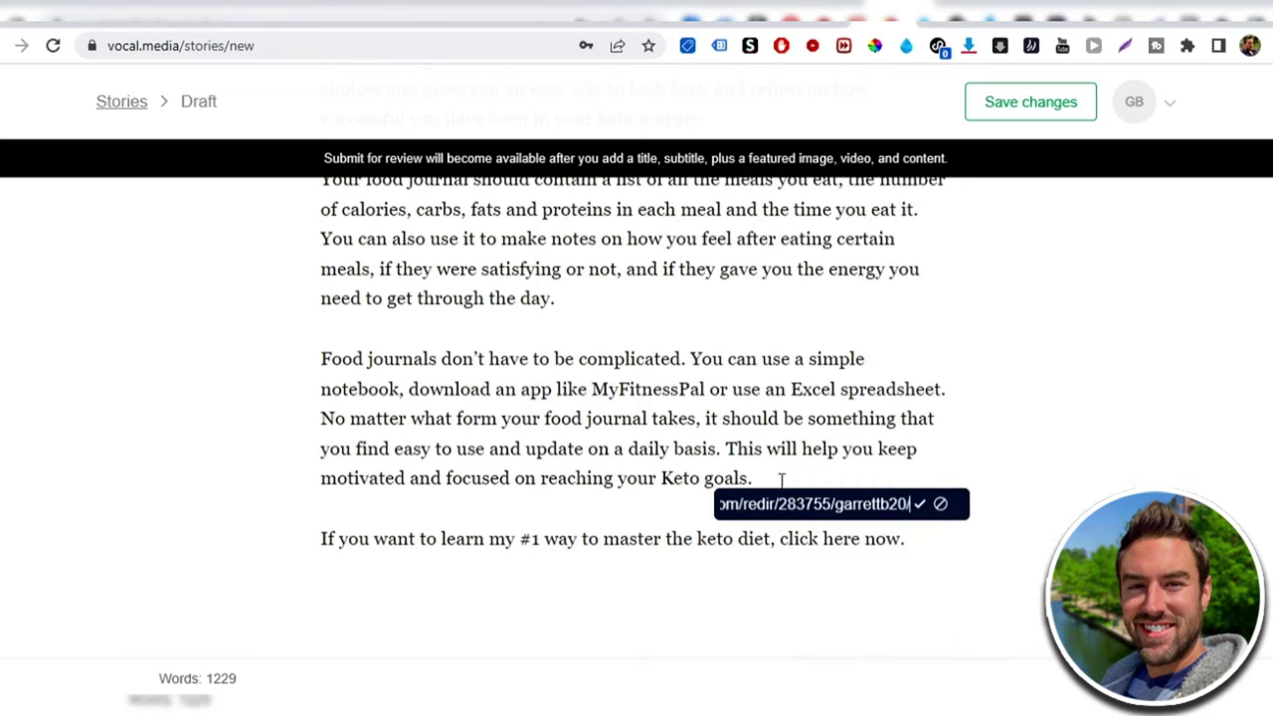
left_click(917, 505)
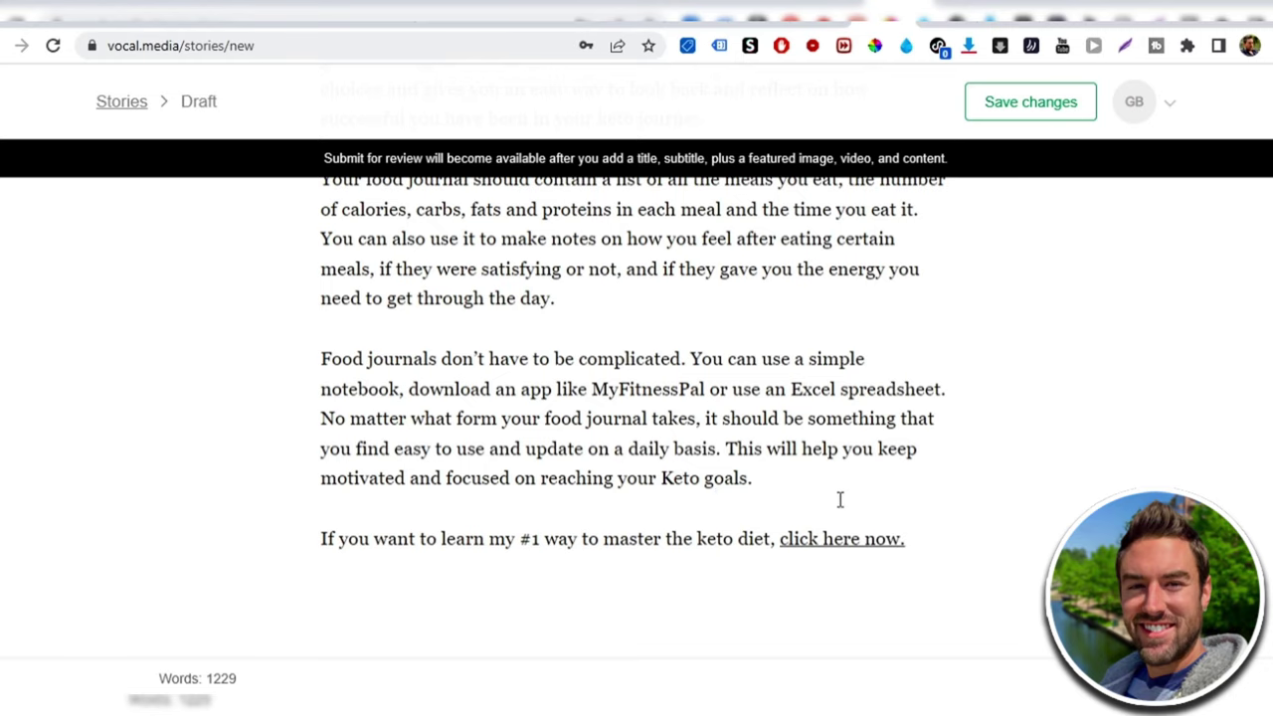
- Save the Vocal draft with the new affiliate-linked call to action
left_click(1051, 112)
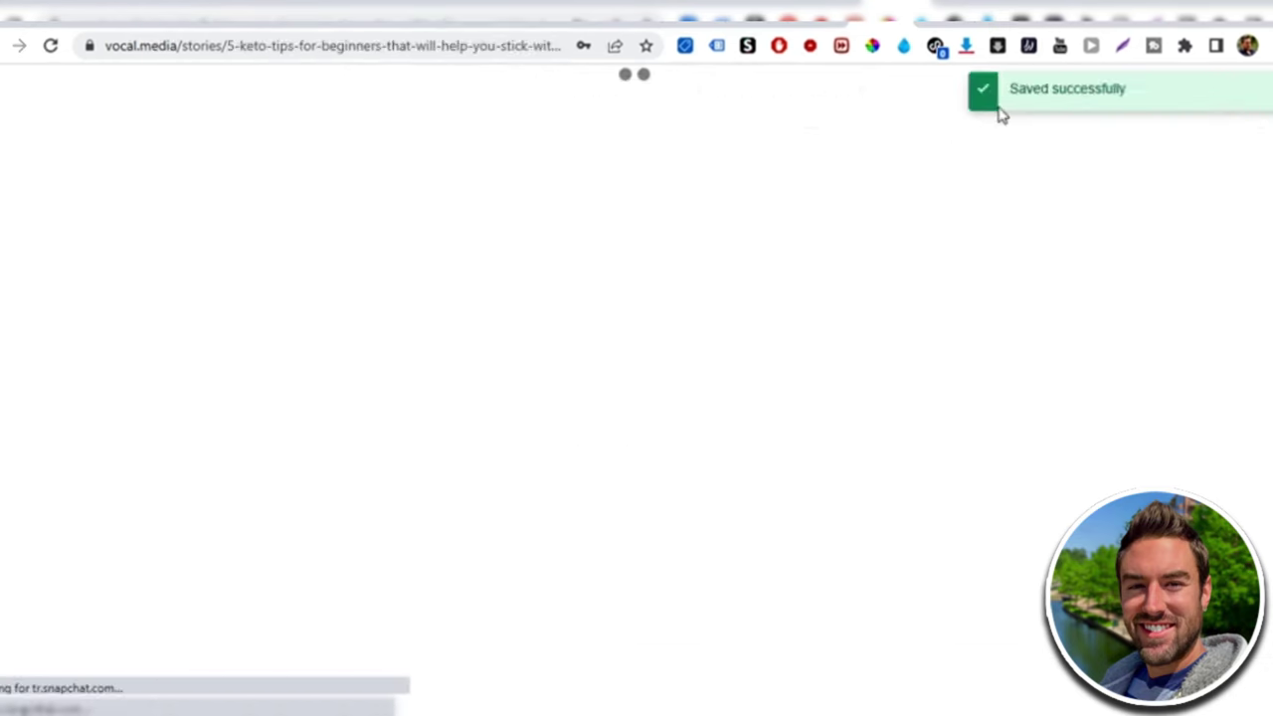
scroll(415, 523, "down", 2)
scroll(342, 407, "up", 1)
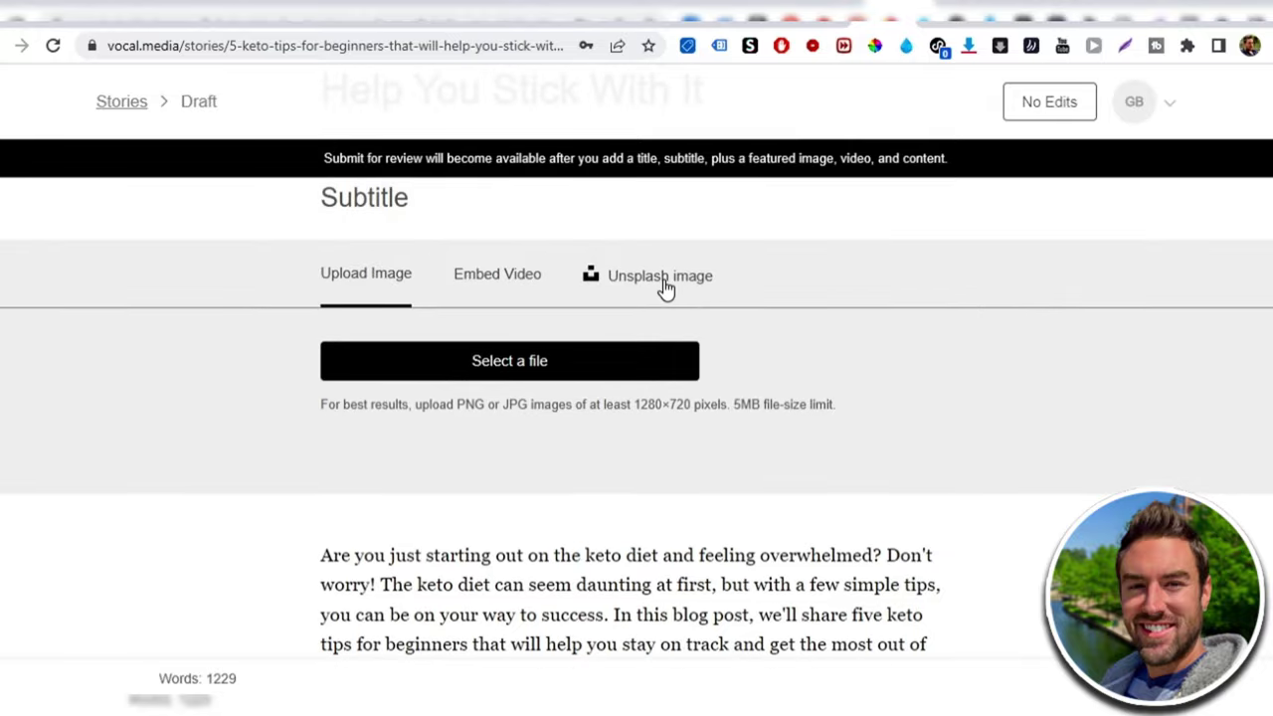
- Search Unsplash for 'weightloss' and set the black-and-white dumbbell photo as the featured image
left_click(665, 284)
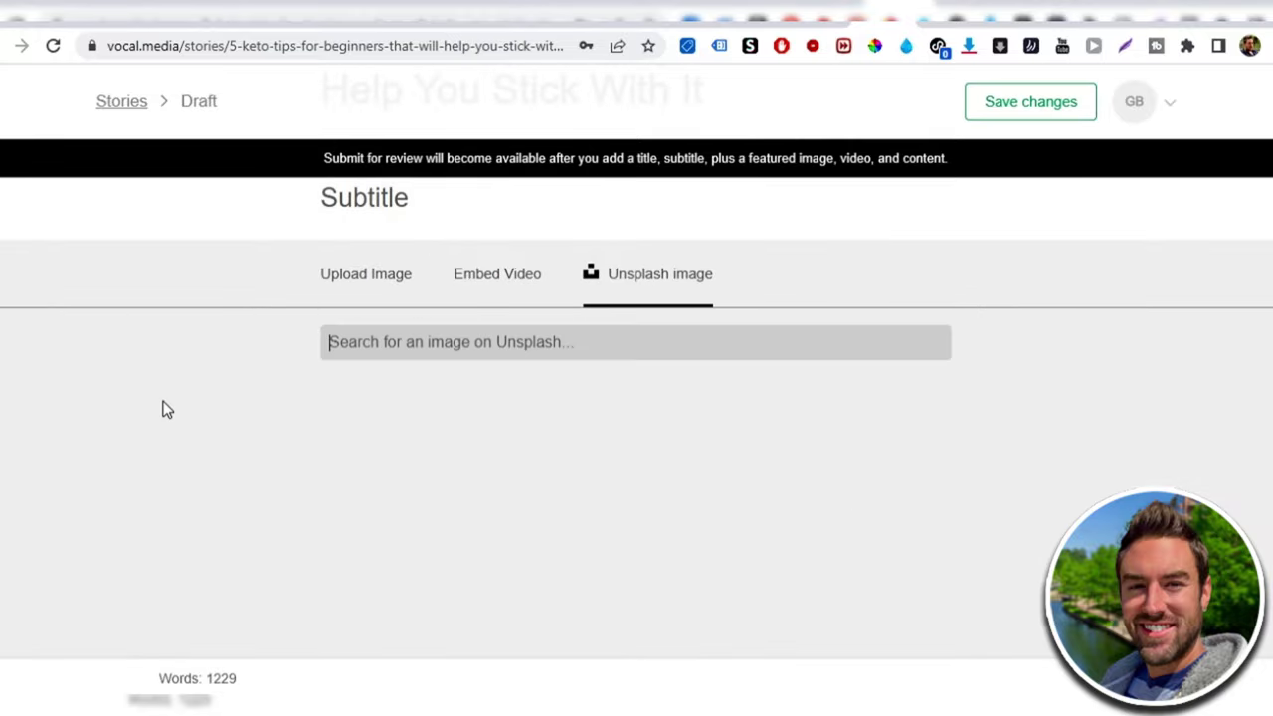
type("weightloss")
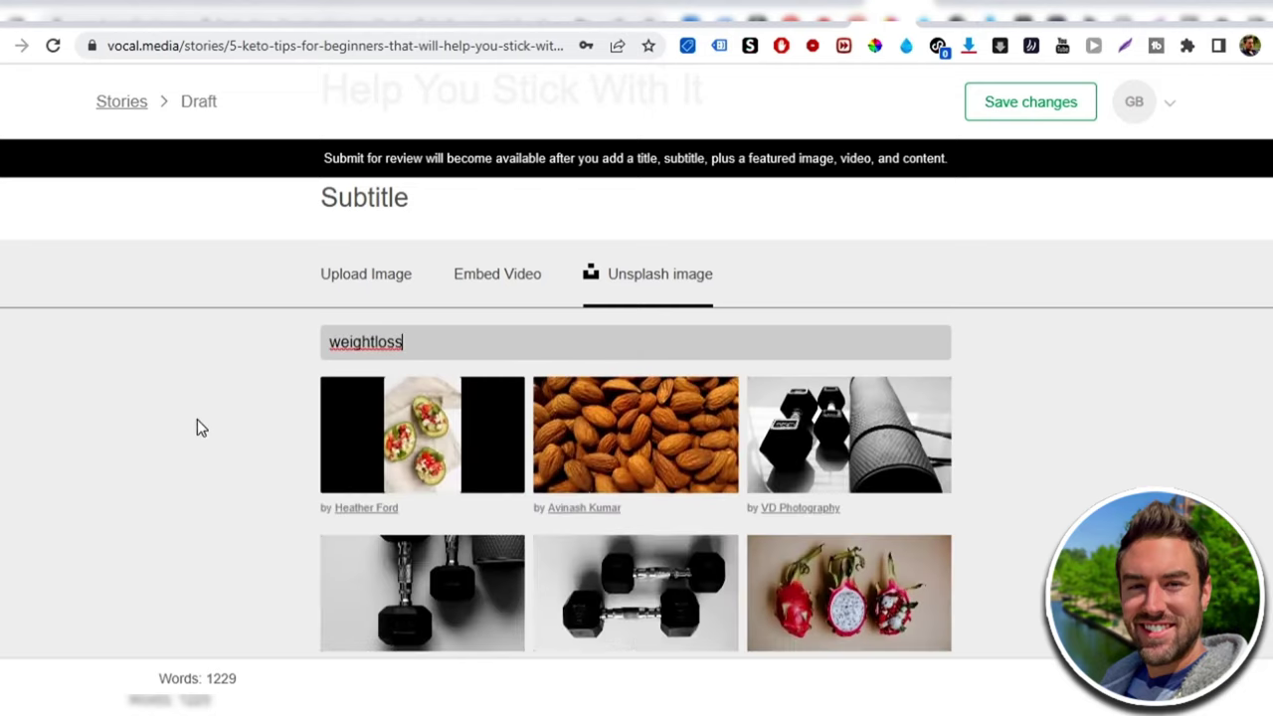
scroll(196, 426, "down", 3)
scroll(676, 323, "up", 2)
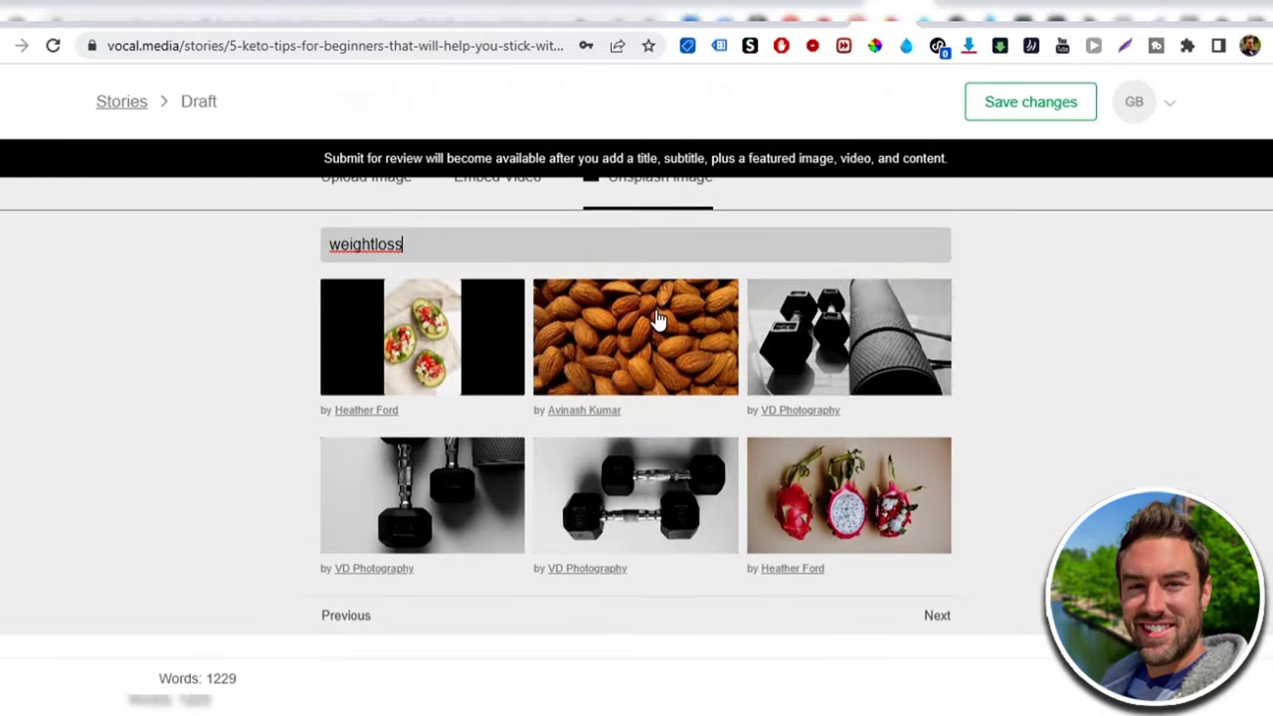
left_click(863, 341)
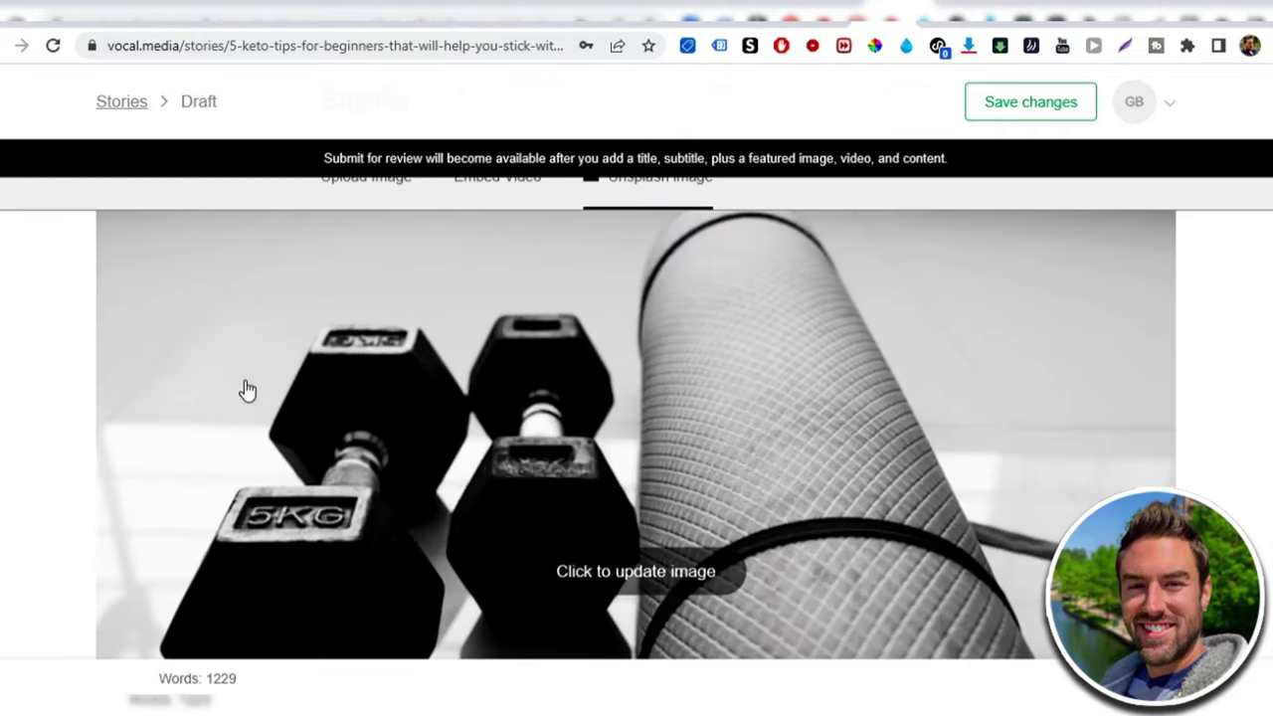
scroll(68, 426, "up", 4)
left_click(979, 107)
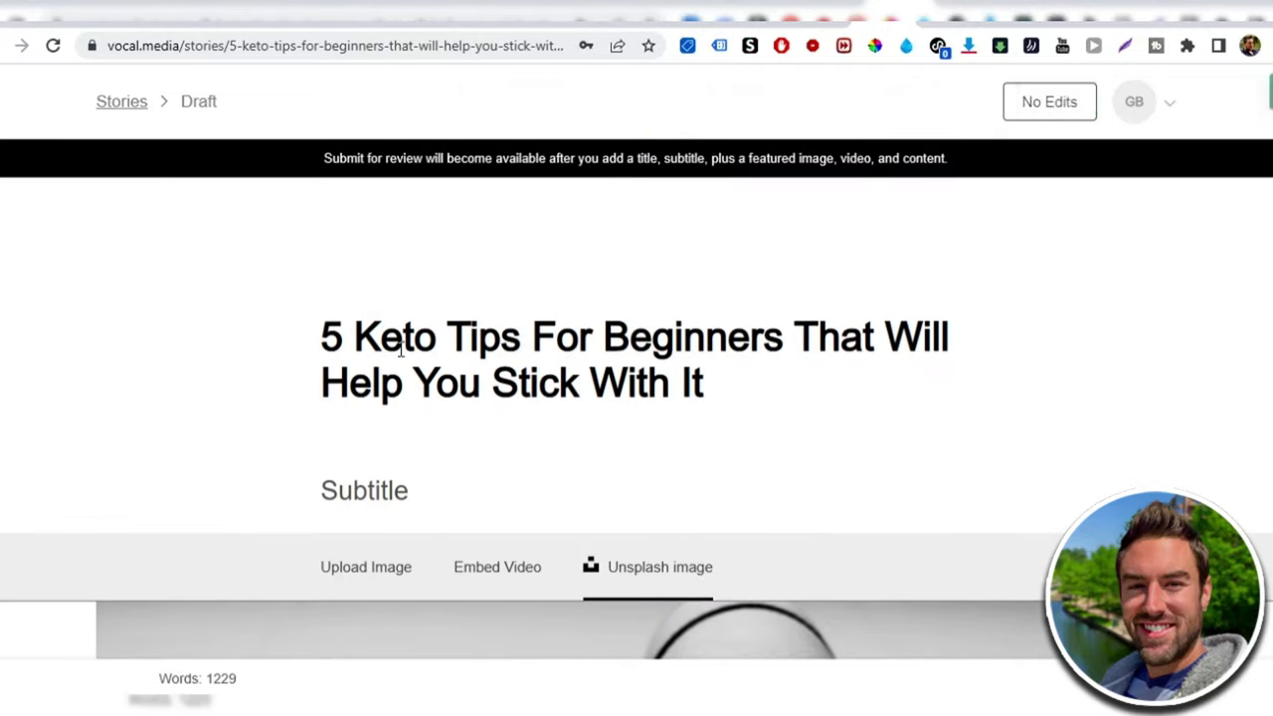
left_click(1259, 88)
scroll(560, 230, "down", 1)
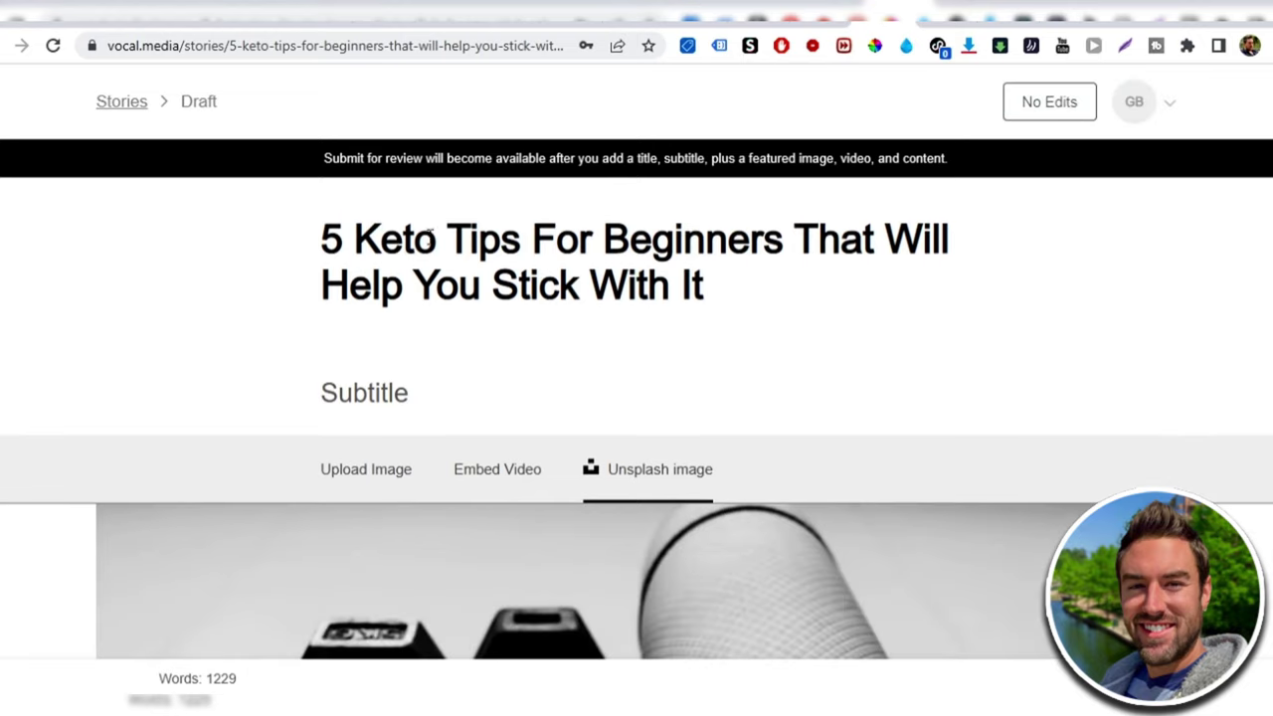
scroll(729, 442, "down", 3)
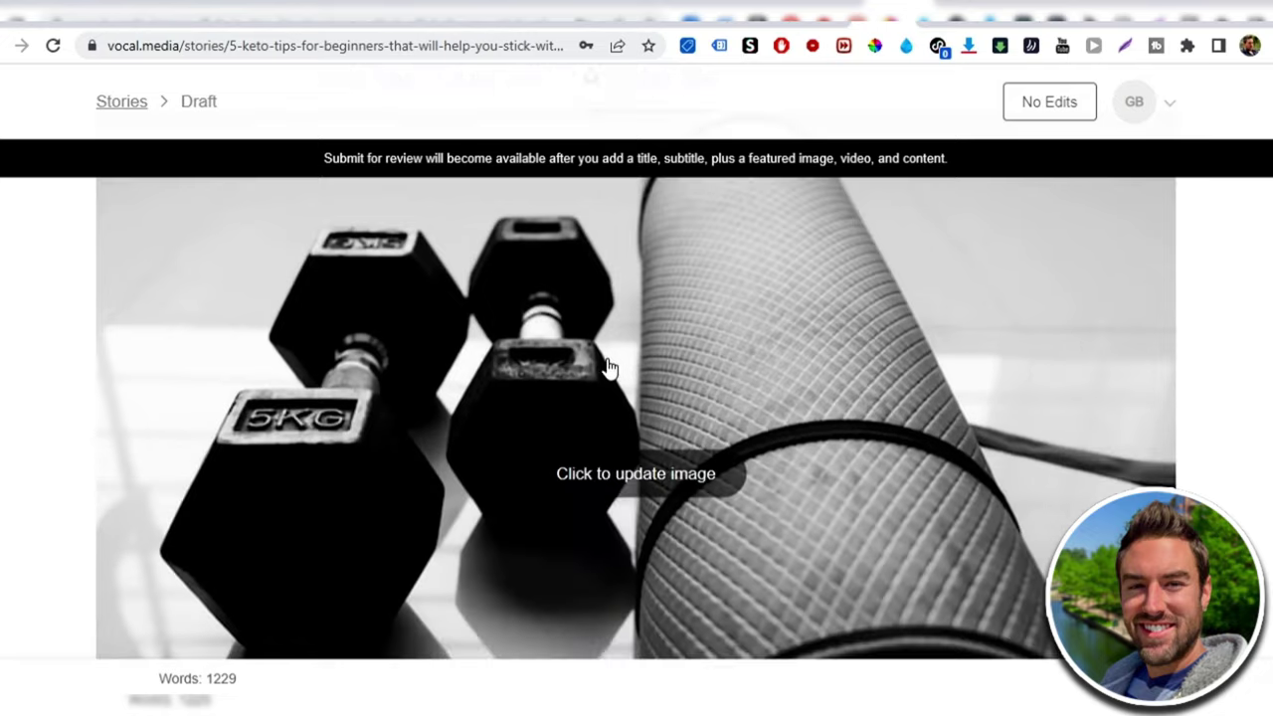
scroll(608, 367, "down", 5)
scroll(755, 358, "down", 4)
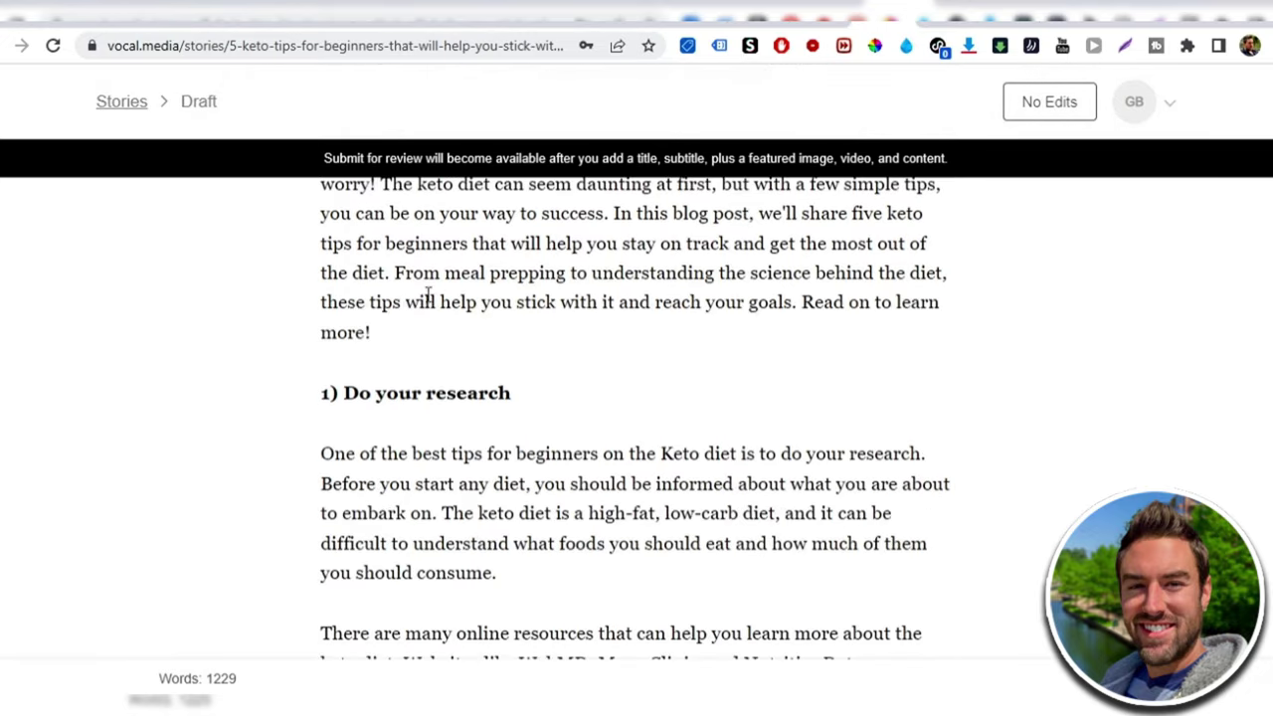
scroll(491, 272, "down", 20)
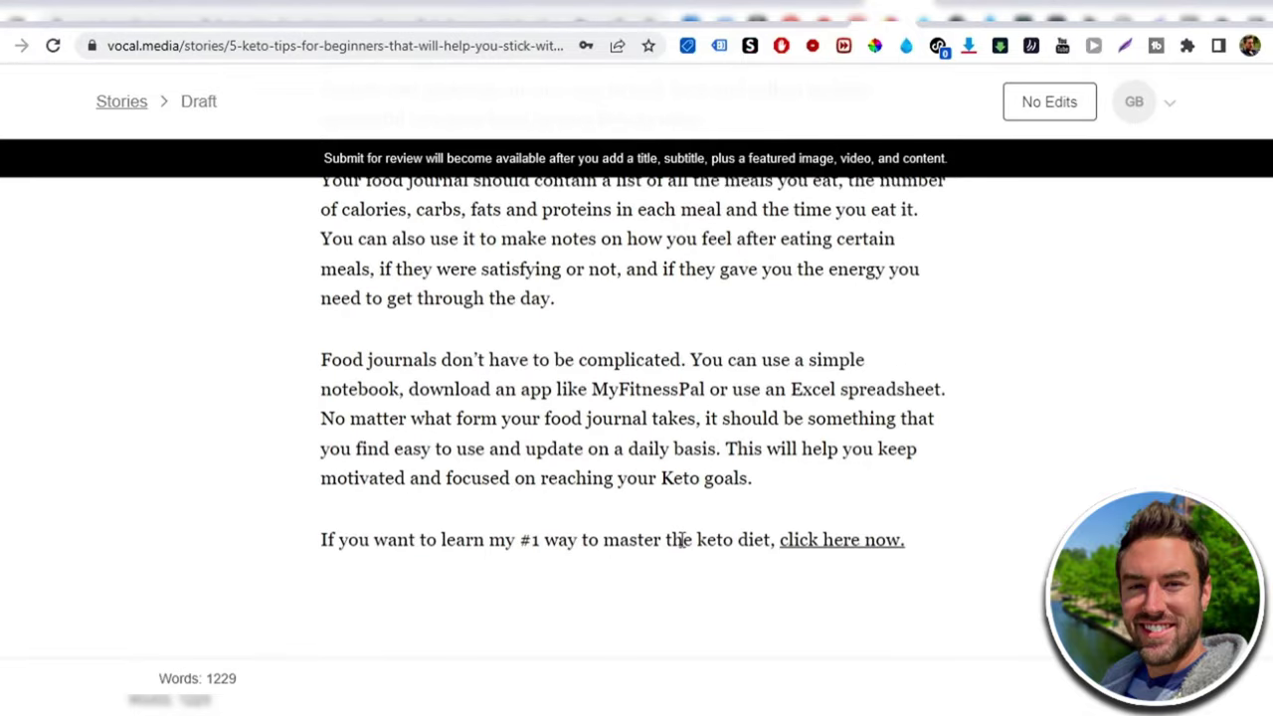
left_click(851, 542)
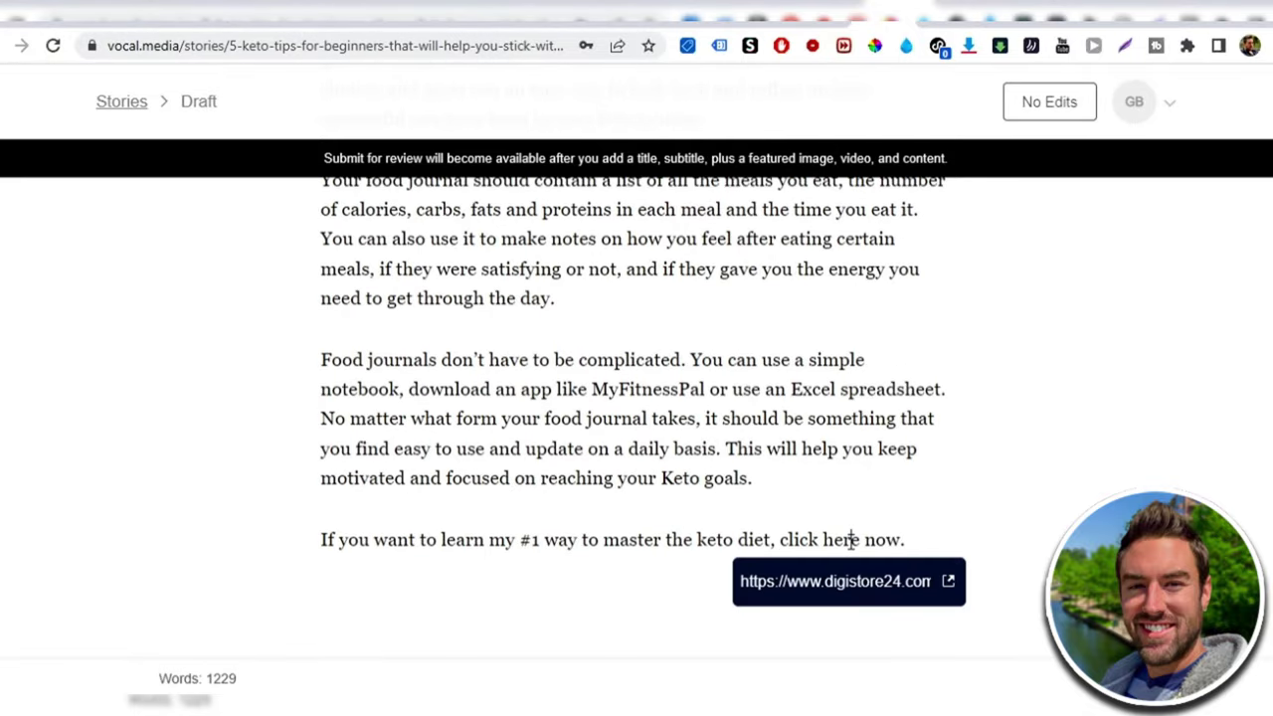
left_click(949, 583)
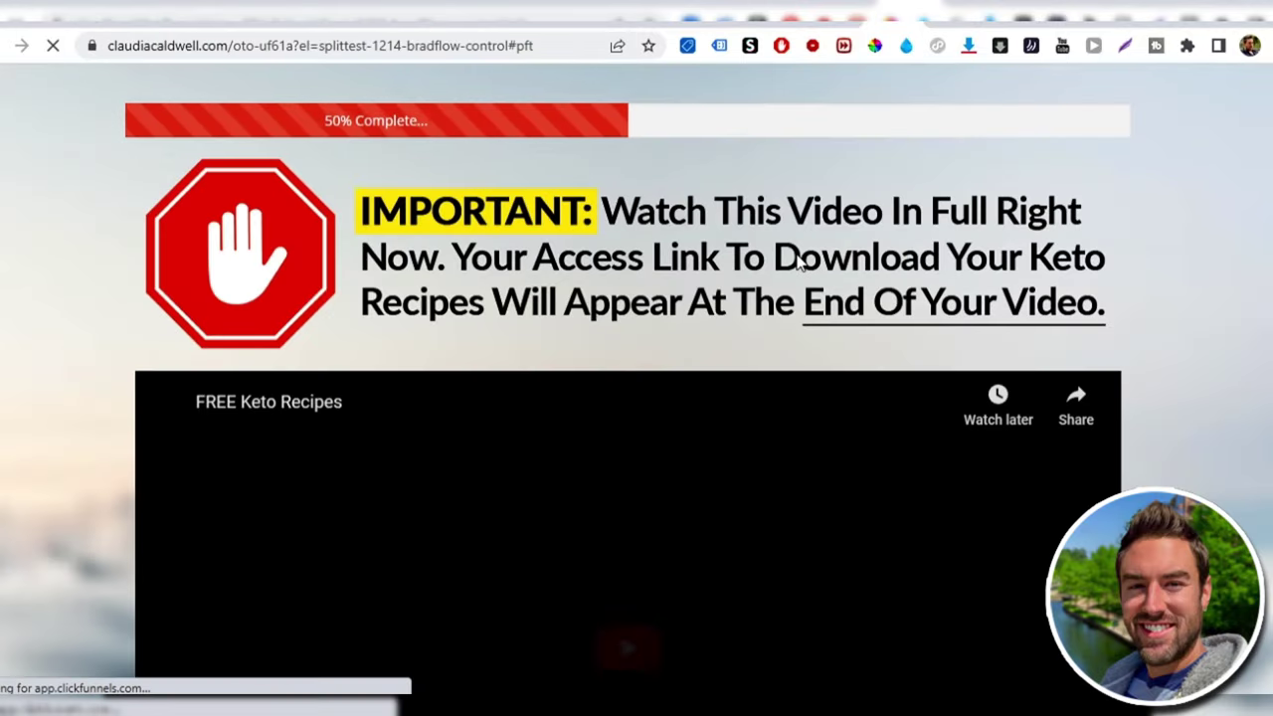
scroll(560, 284, "down", 10)
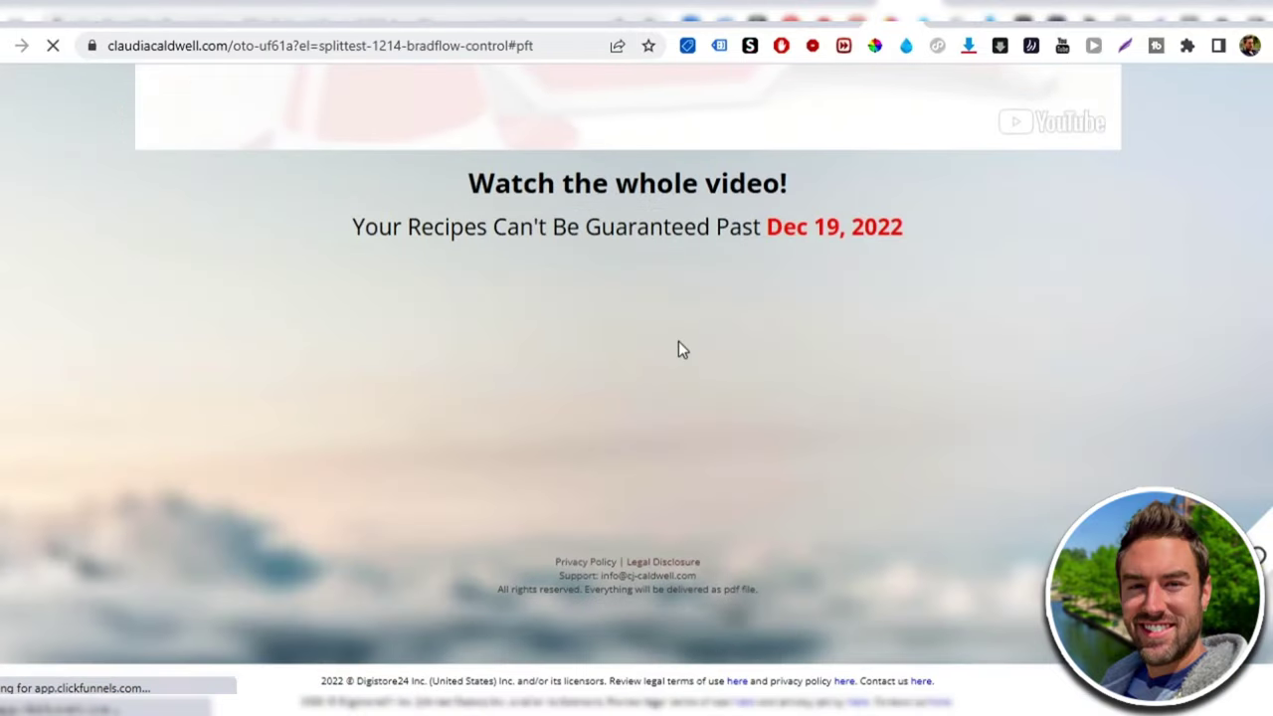
scroll(812, 455, "up", 10)
mouse_move(910, 24)
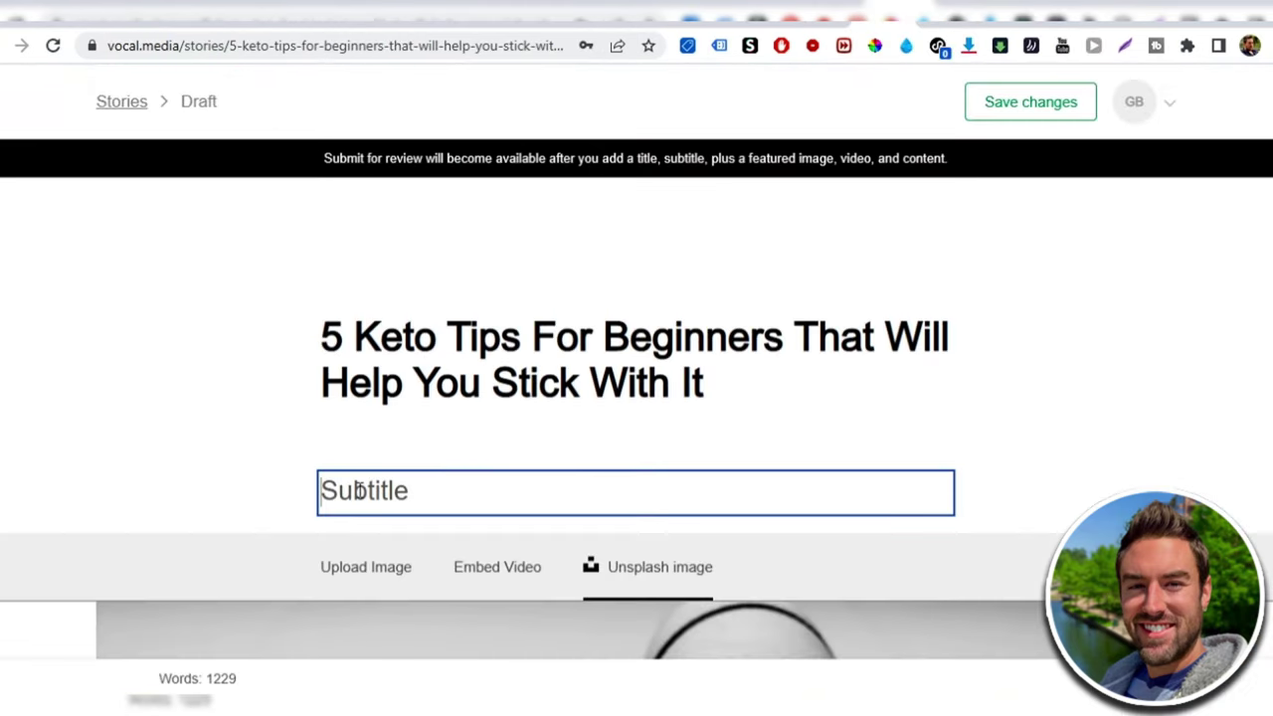
- Enter the subtitle 'Read this article to learn more..' and save the draft
scroll(240, 420, "down", 1)
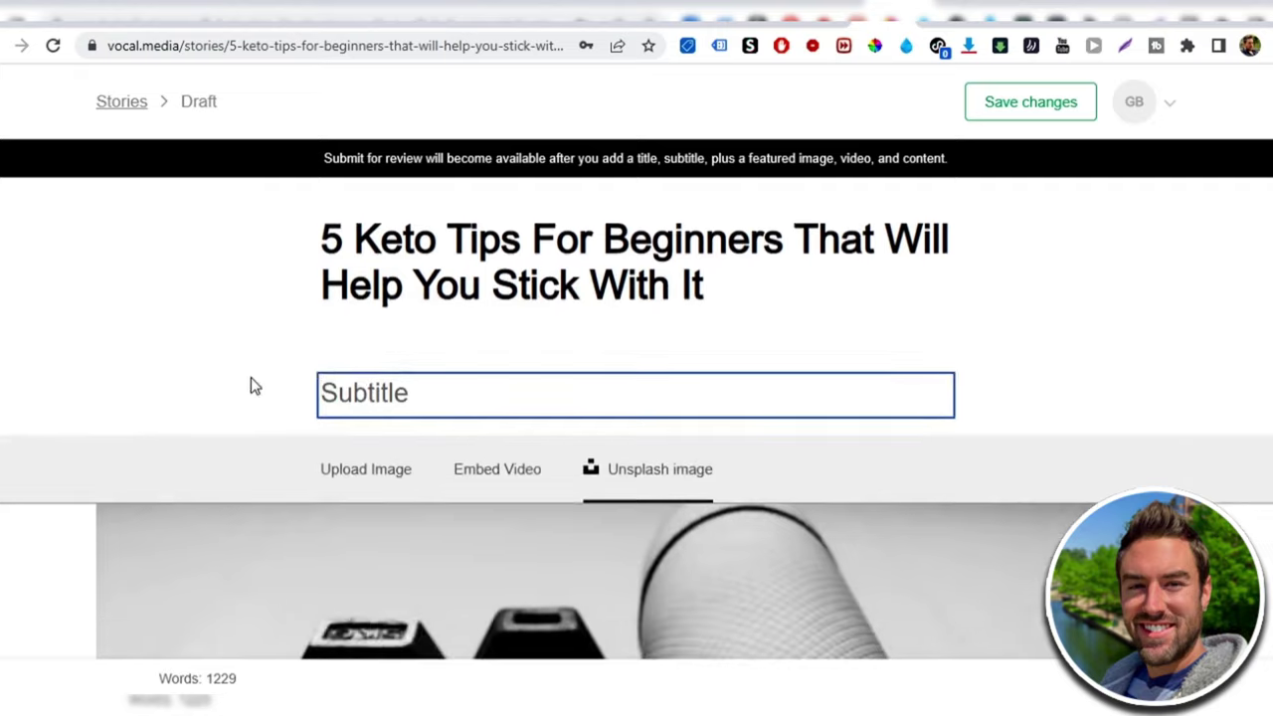
type("Read this")
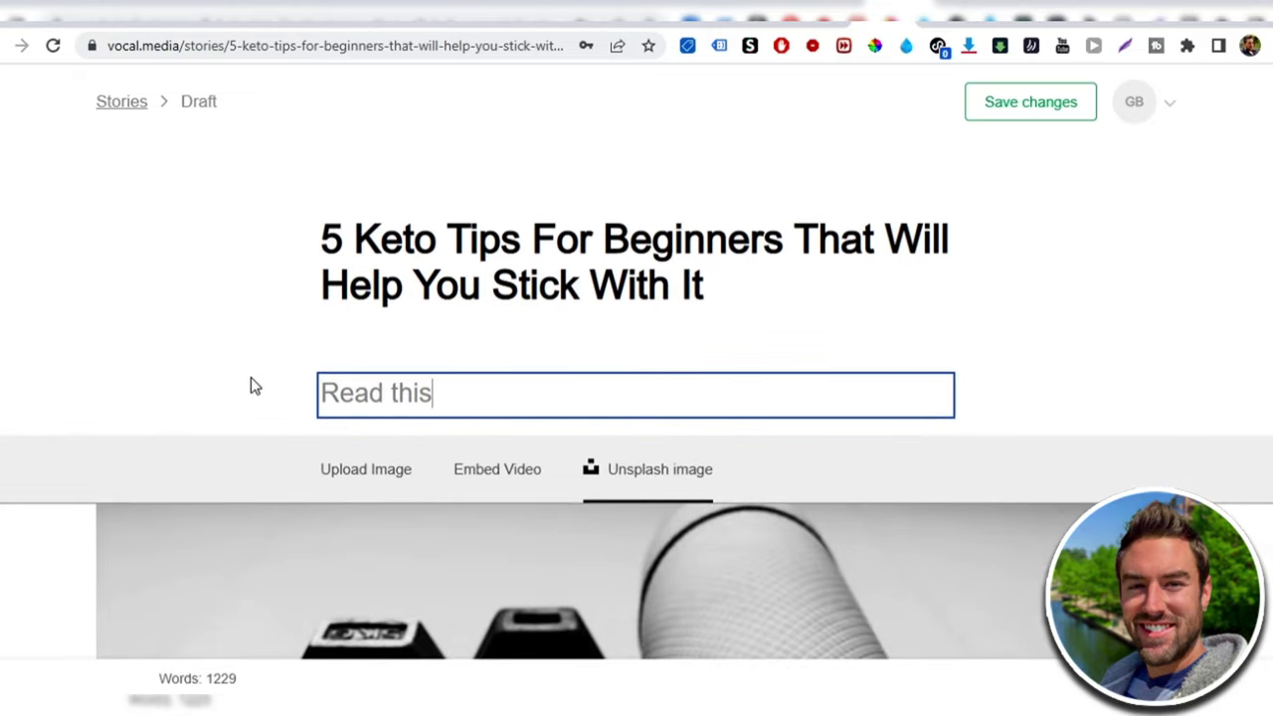
type(" ariicle to laern ")
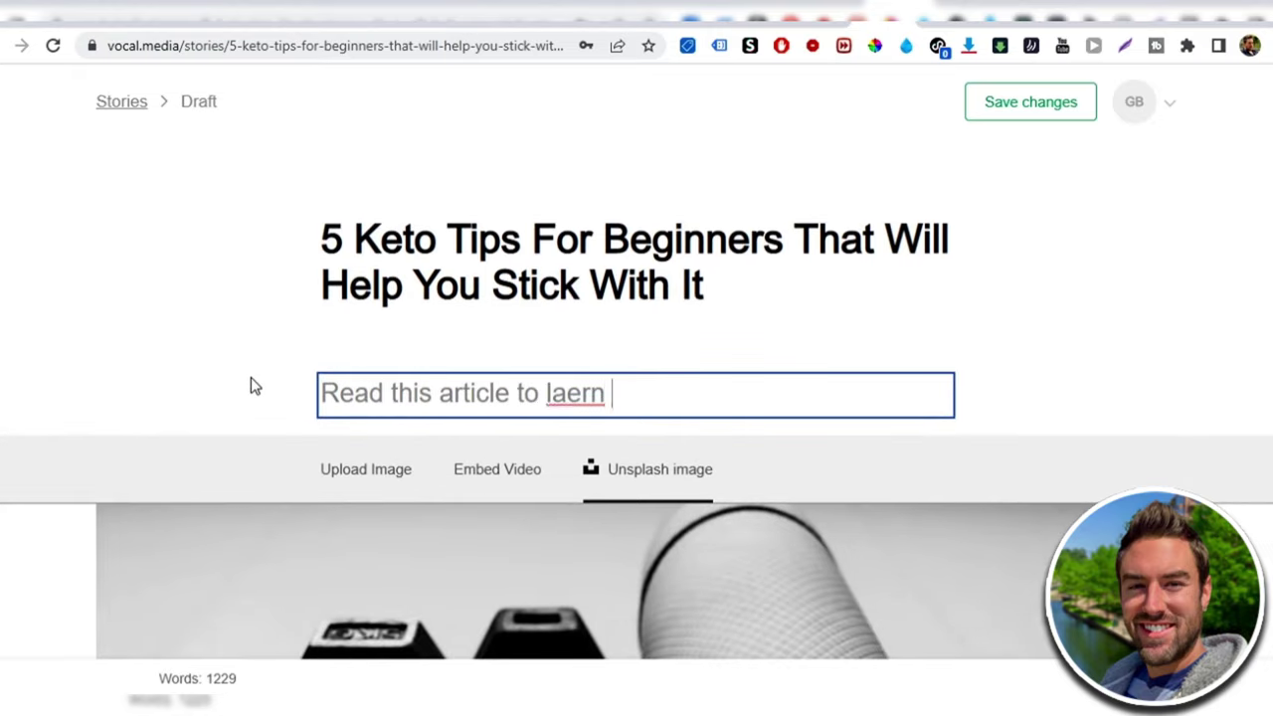
type("ore")
key("BackSpace")
type("more..")
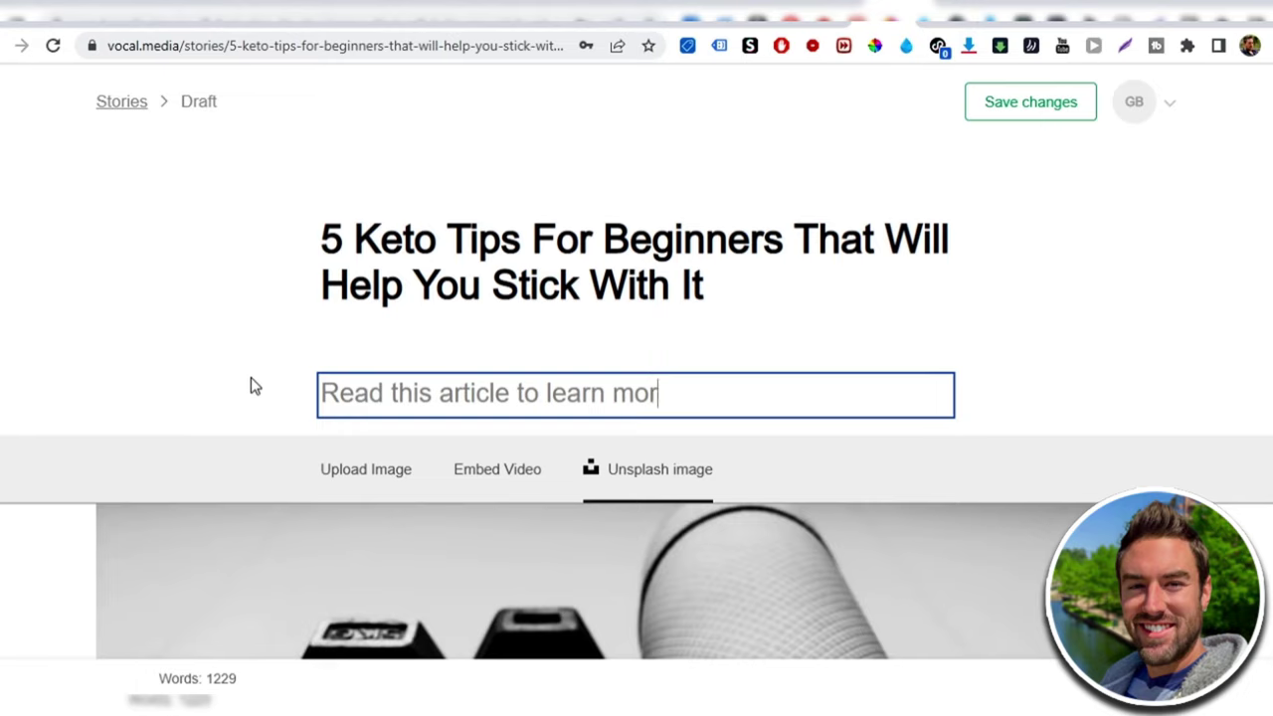
left_click(1023, 102)
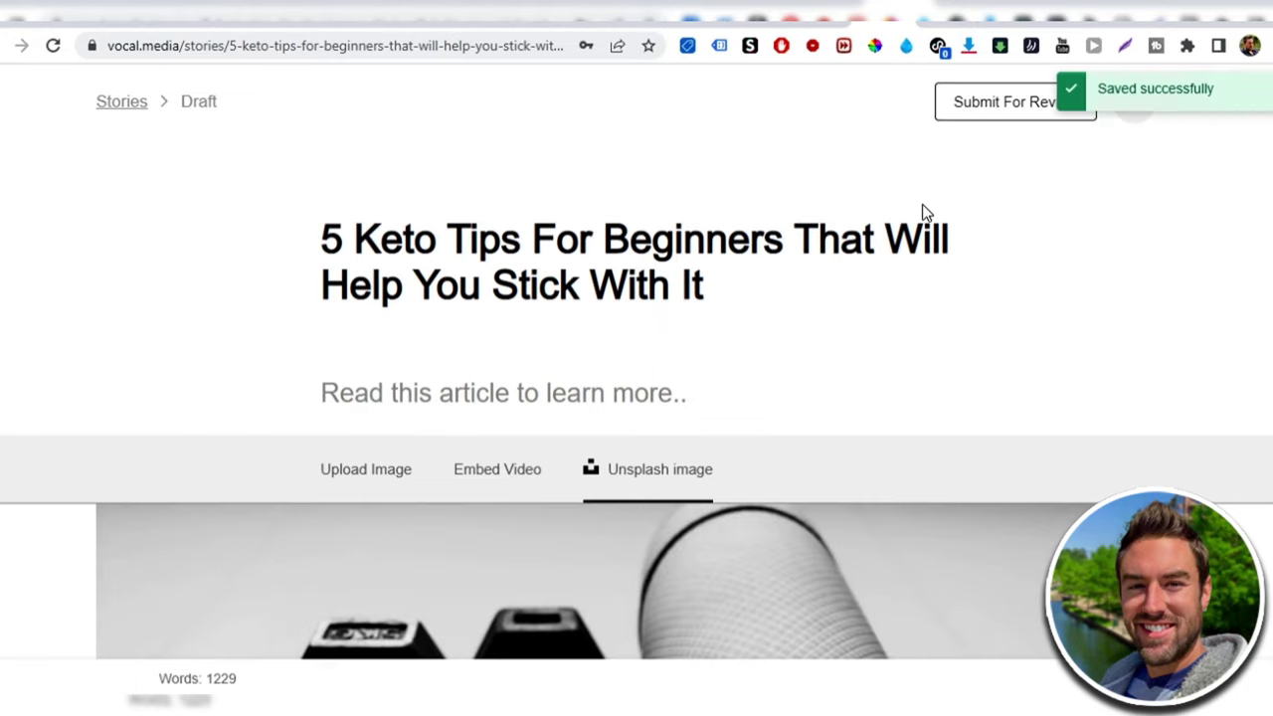
- Start the review submission and choose Education as the story's community
left_click(1004, 103)
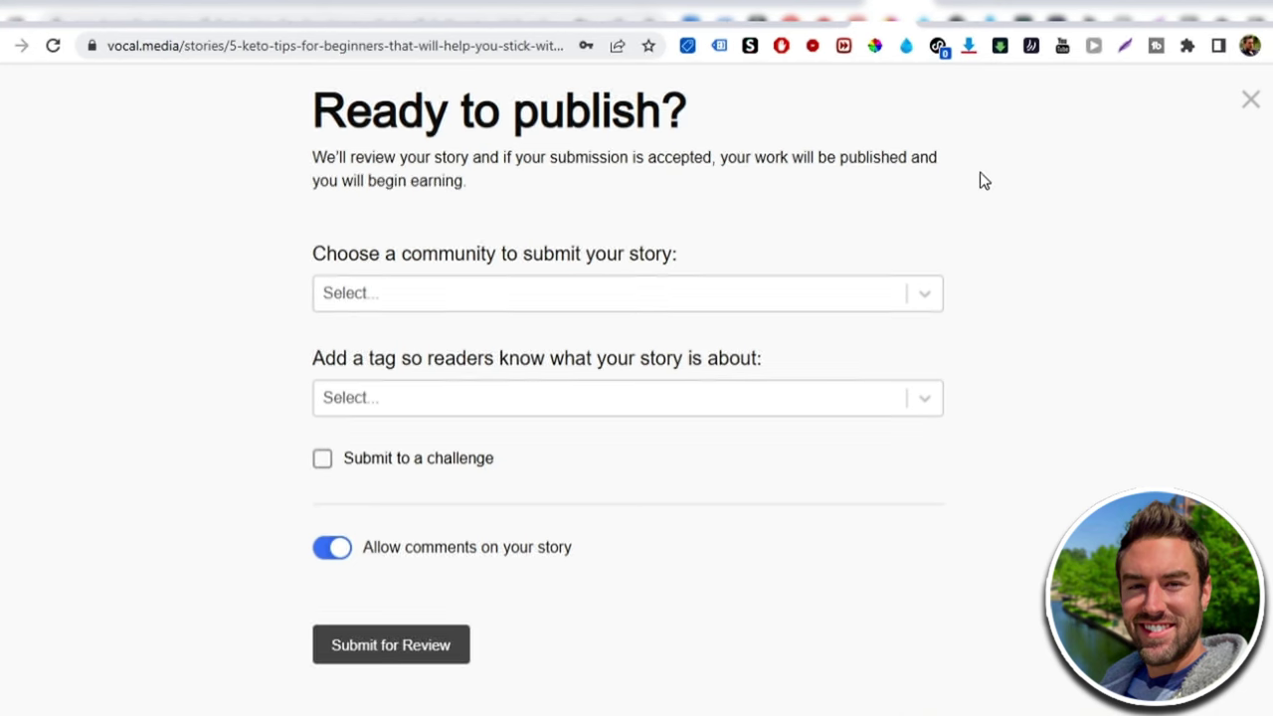
left_click(420, 292)
scroll(407, 401, "down", 1)
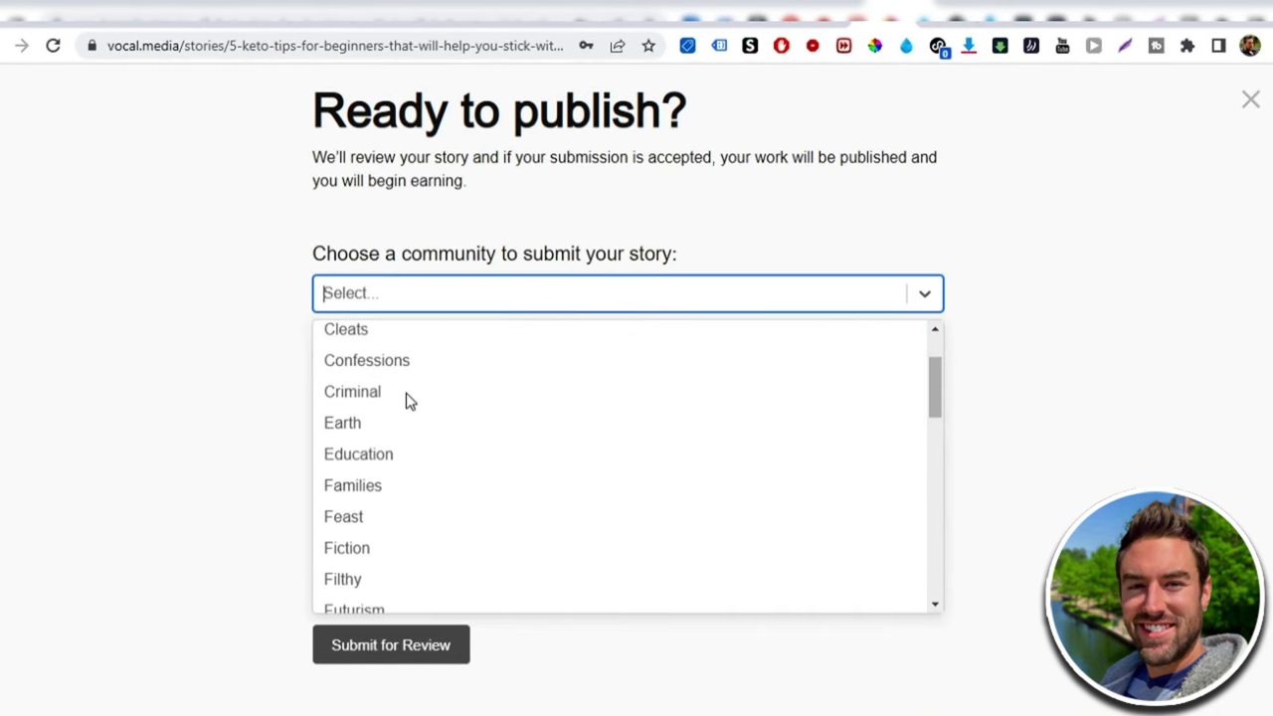
scroll(405, 400, "down", 4)
type("heal")
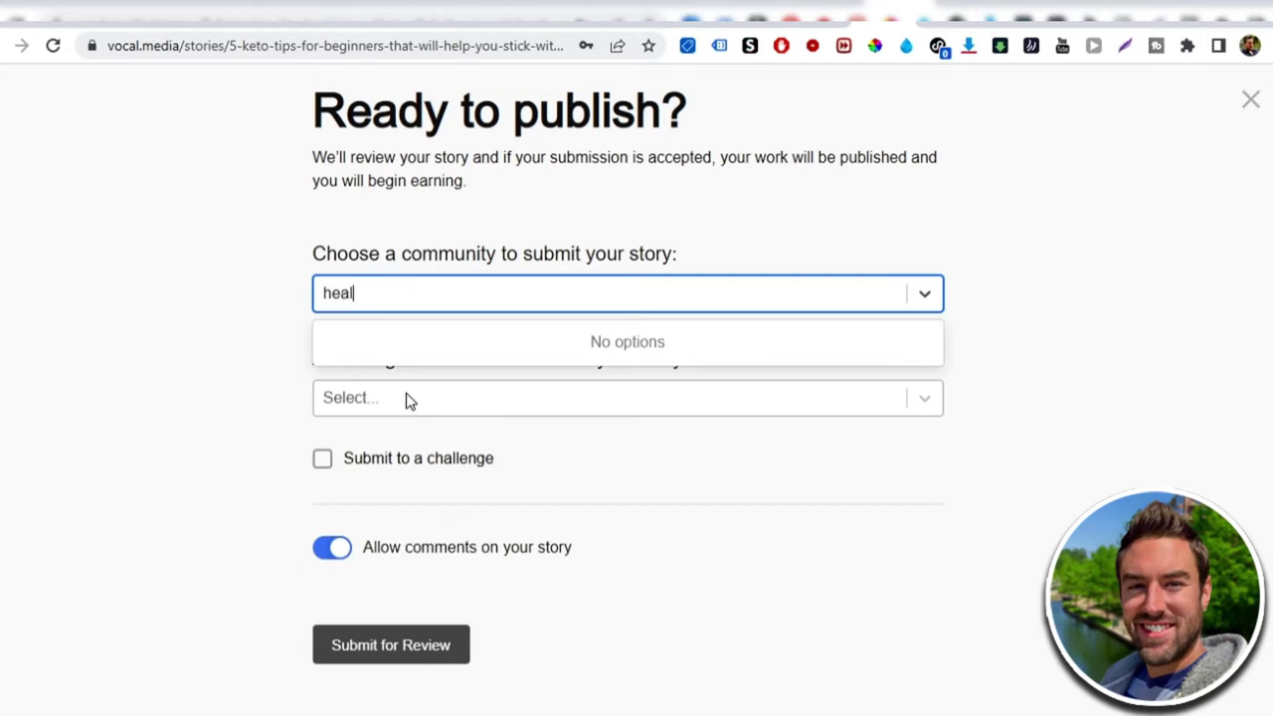
key("BackSpace")
key("BackSpace")
key("BackSpace")
key("BackSpace")
scroll(410, 401, "down", 10)
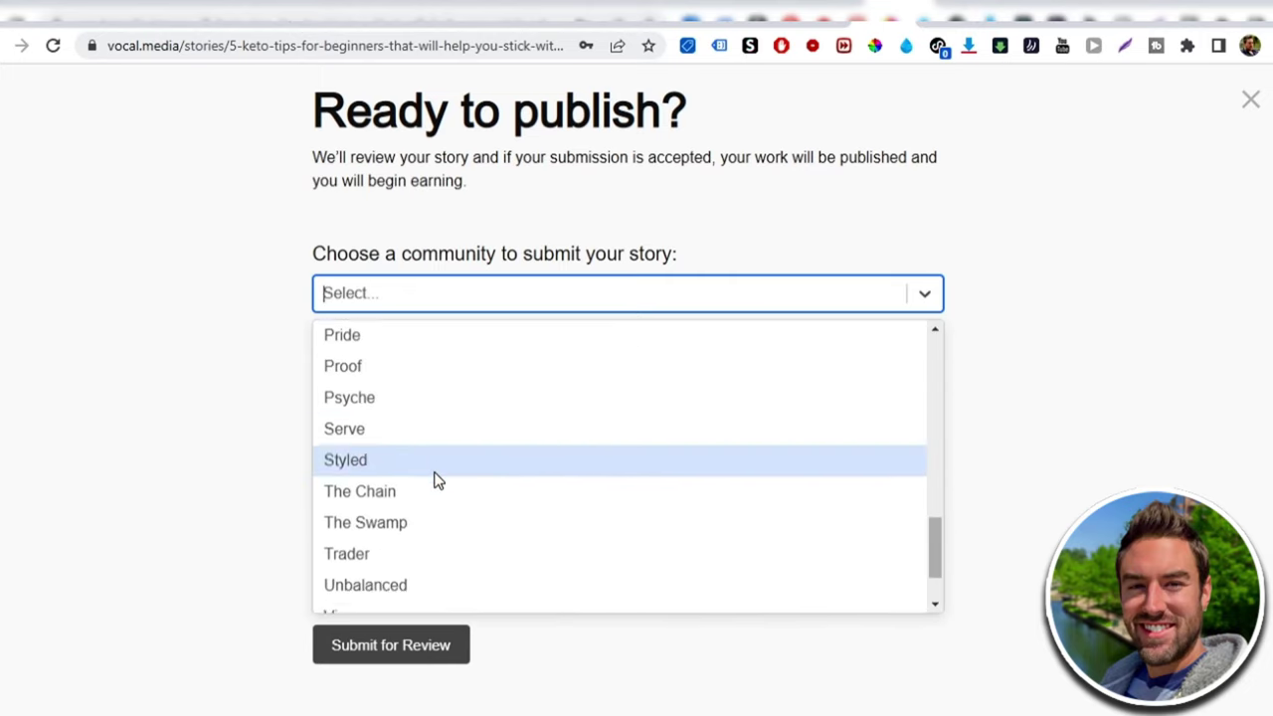
scroll(400, 537, "up", 6)
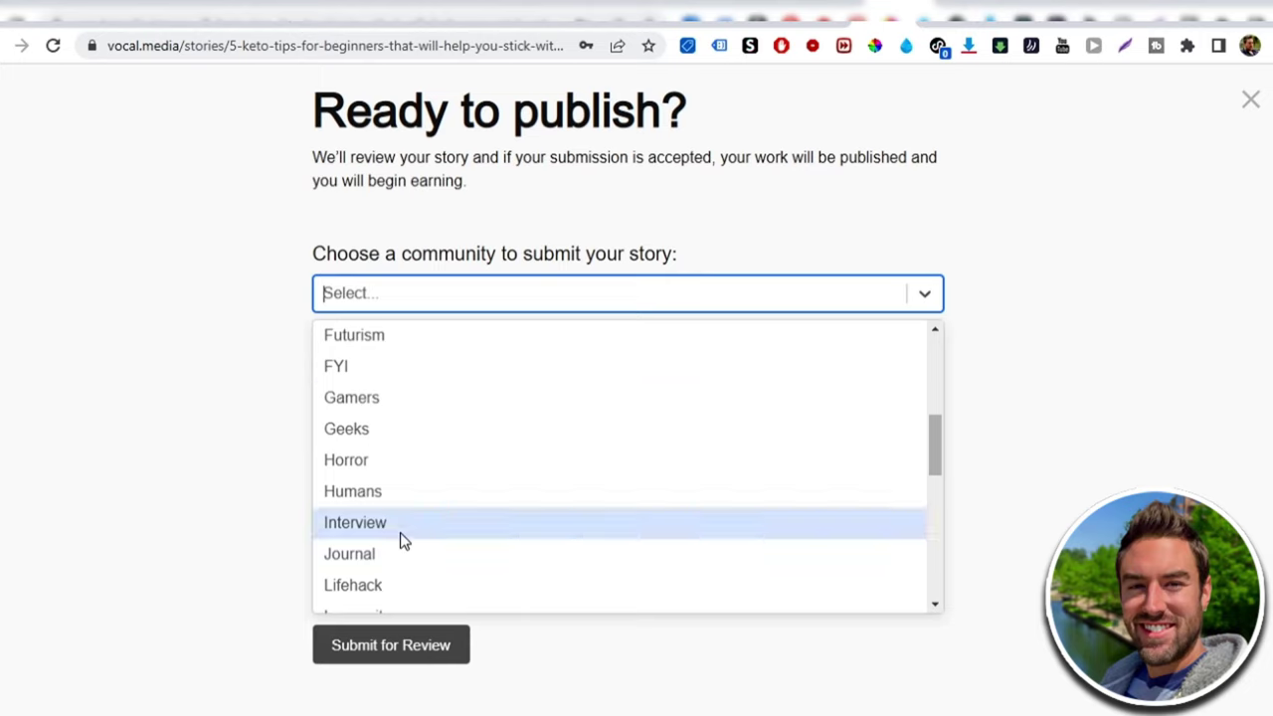
scroll(398, 450, "up", 3)
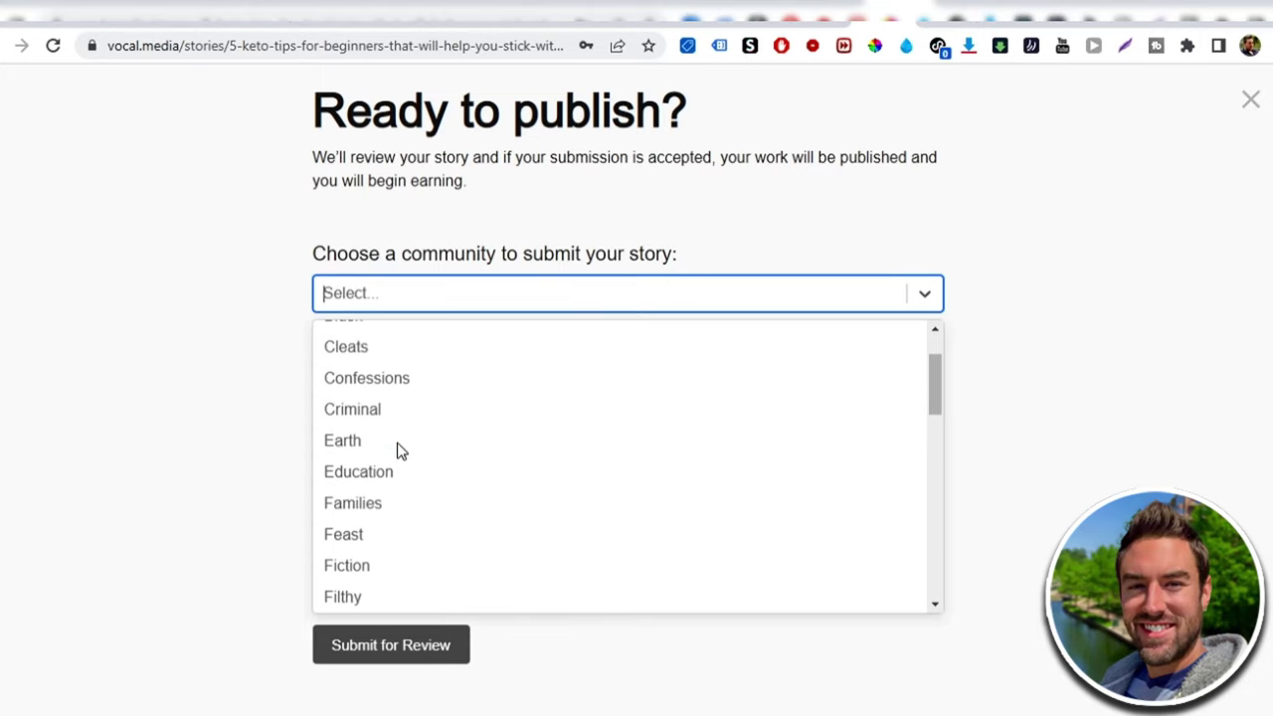
left_click(389, 472)
- Tag the story 'how to' and submit it for review
left_click(463, 399)
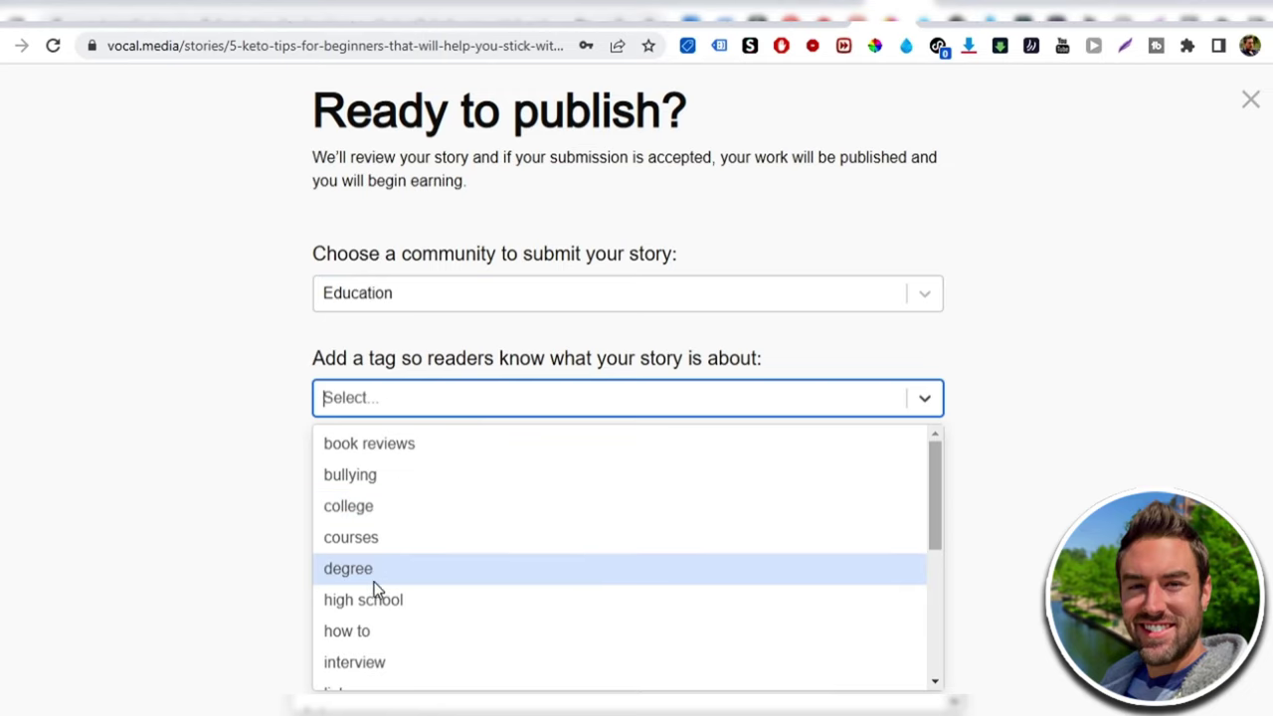
left_click(353, 631)
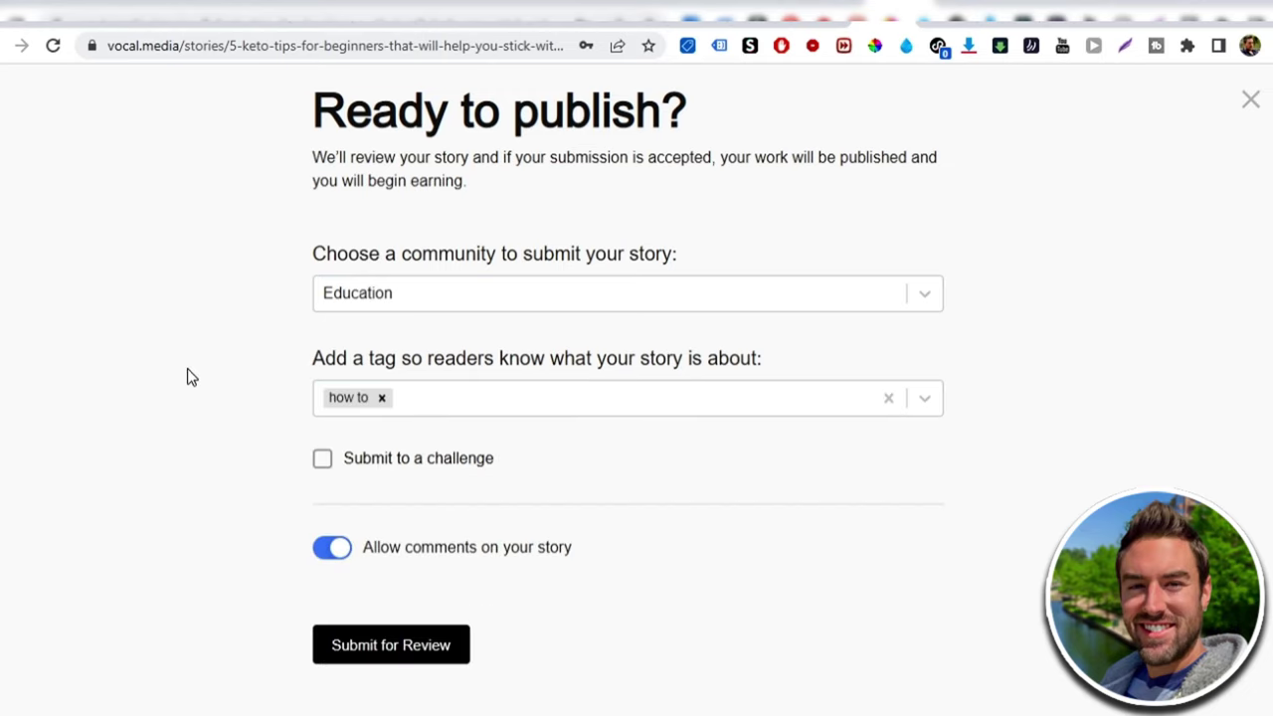
left_click(400, 646)
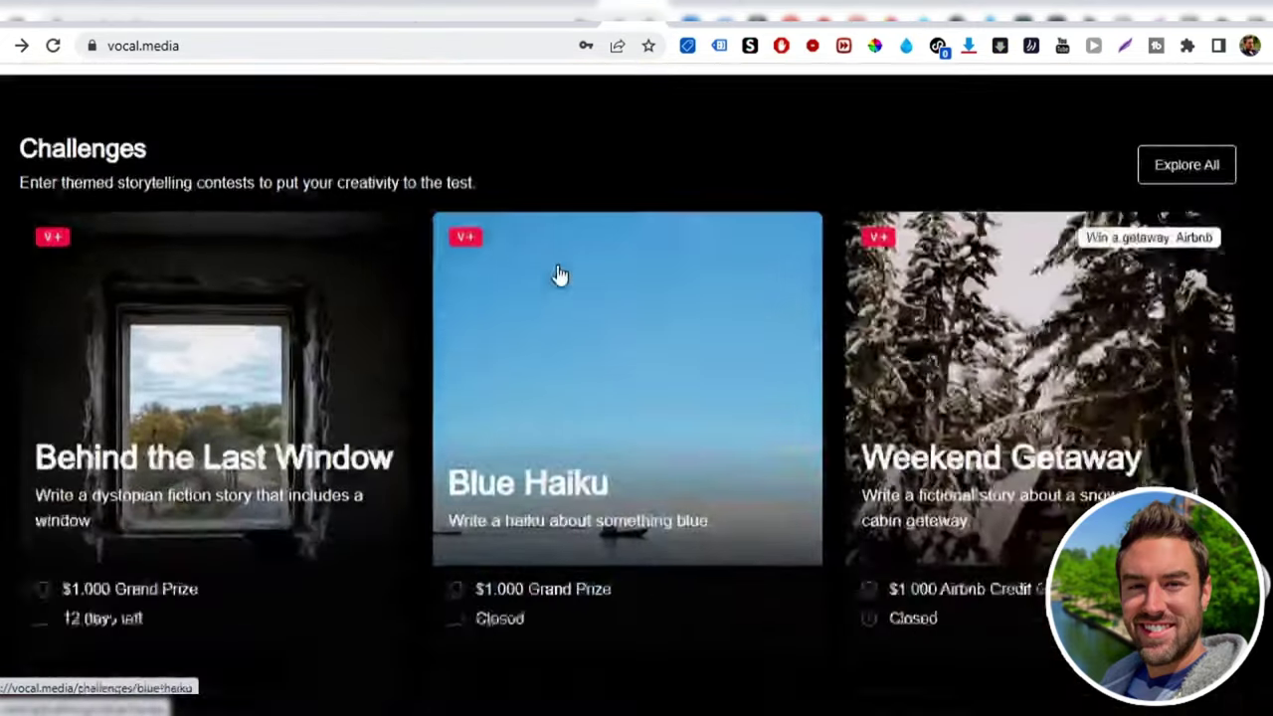
- Scroll the vocal.media home page to view the Challenges storytelling contests
scroll(626, 381, "up", 3)
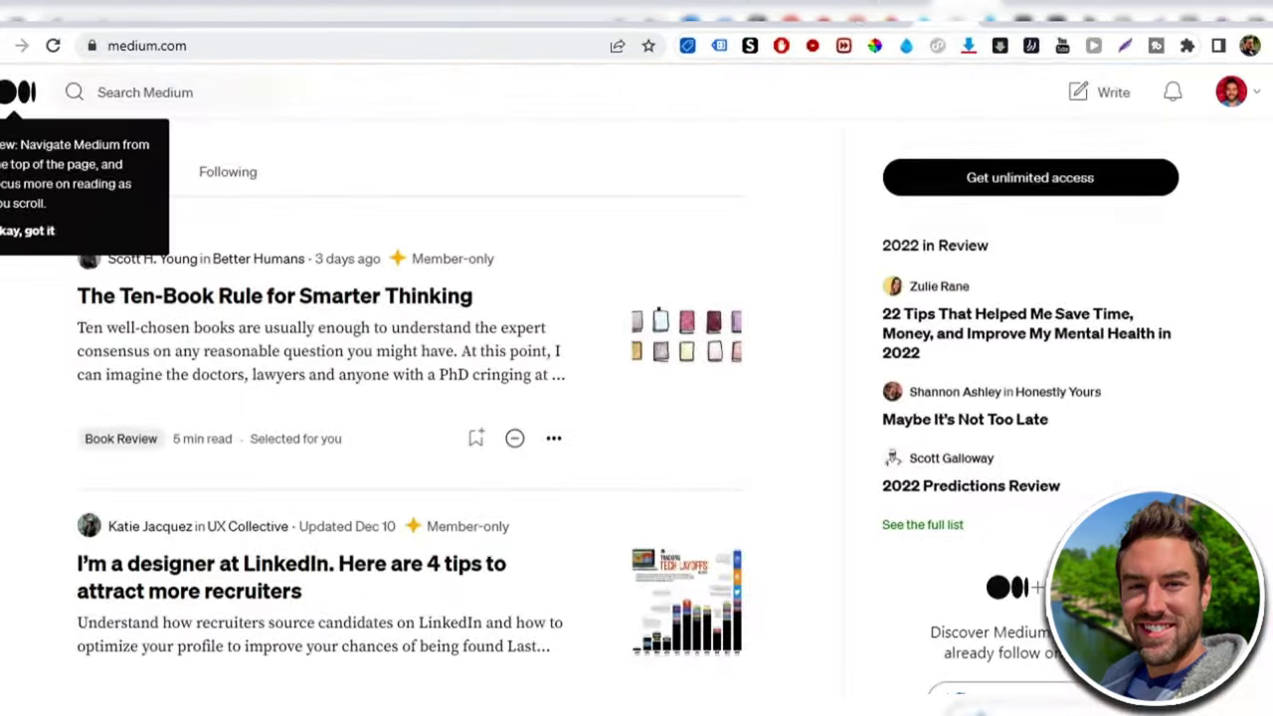
- Use Write on Medium's home feed to start a blank new story
scroll(29, 368, "up", 1)
left_click(1109, 94)
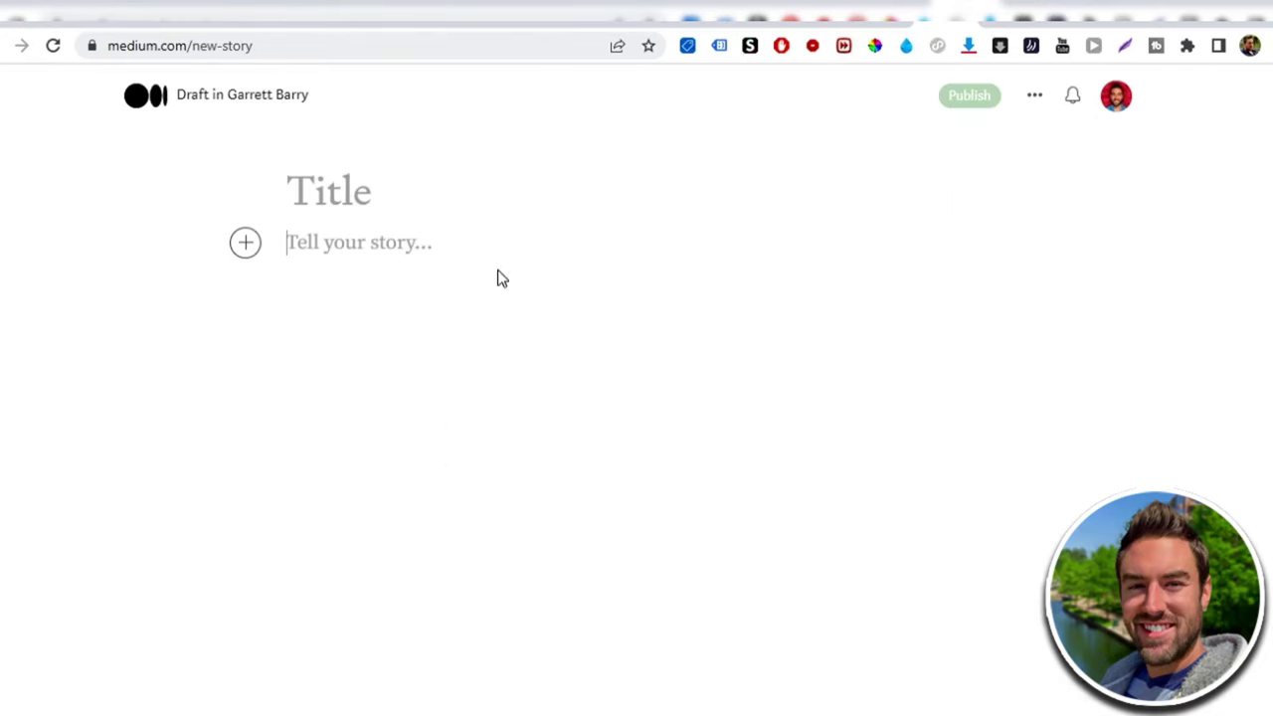